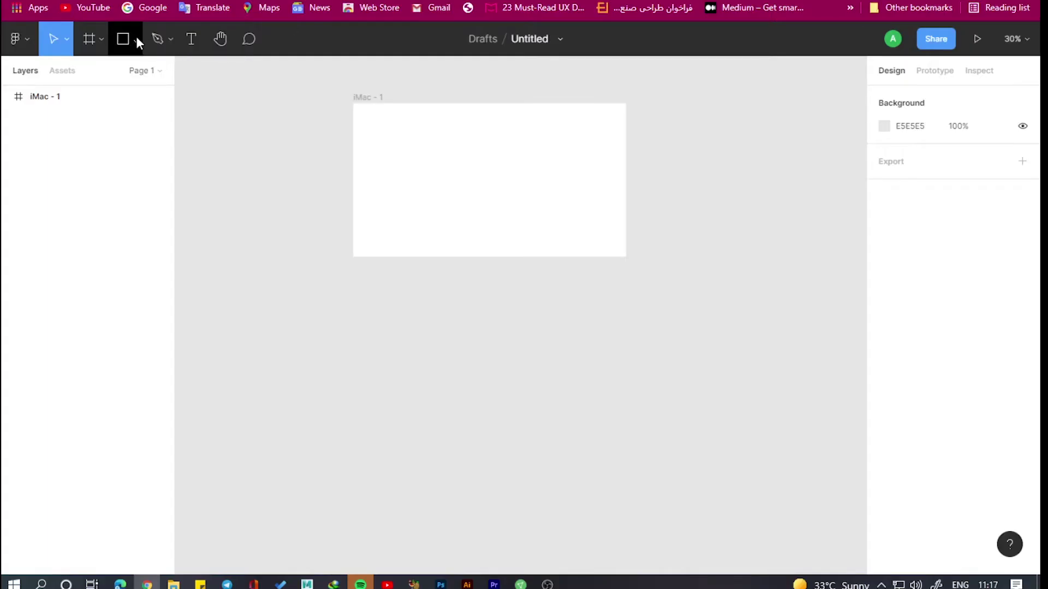
Draw a roughly 244×244 rectangle inside the iMac - 1 frame.
click(137, 39)
click(109, 76)
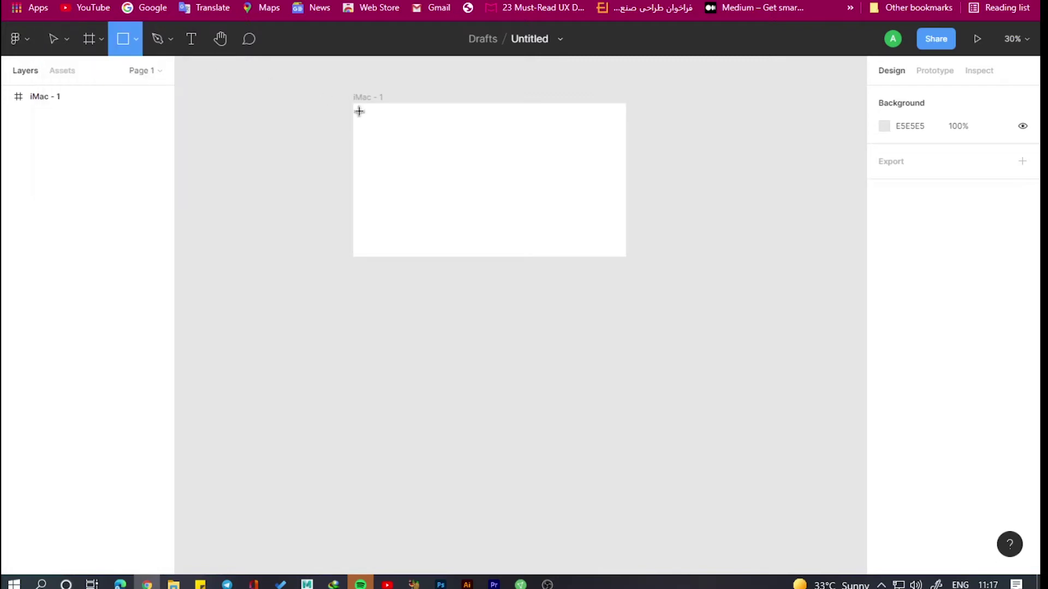
scroll(459, 131, up, 1)
scroll(464, 137, up, 2)
scroll(468, 143, up, 1)
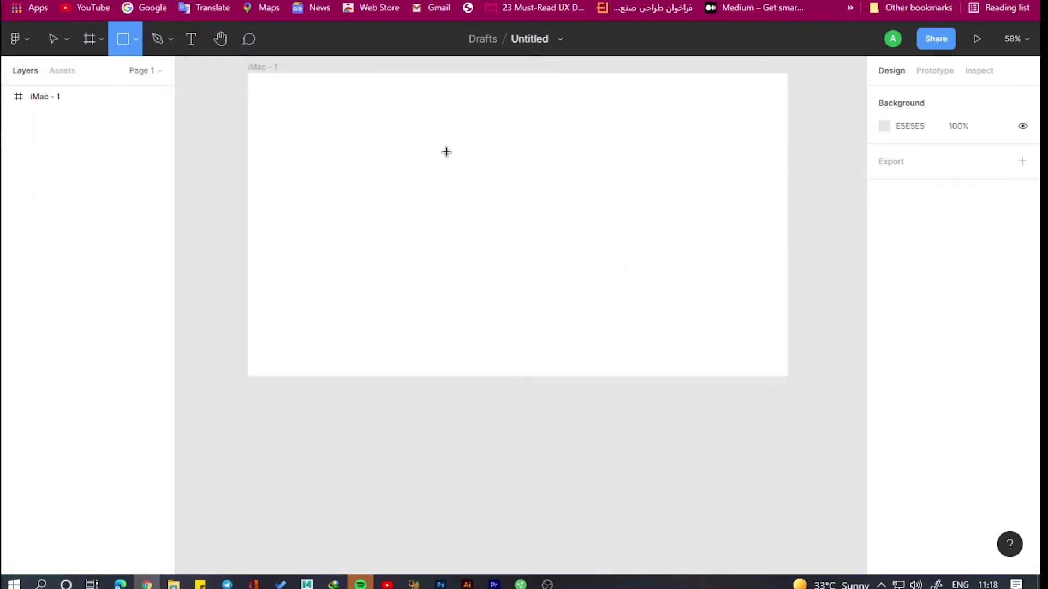
mouse_move(446, 151)
mouse_down()
mouse_move(476, 198)
mouse_move(539, 220)
mouse_up()
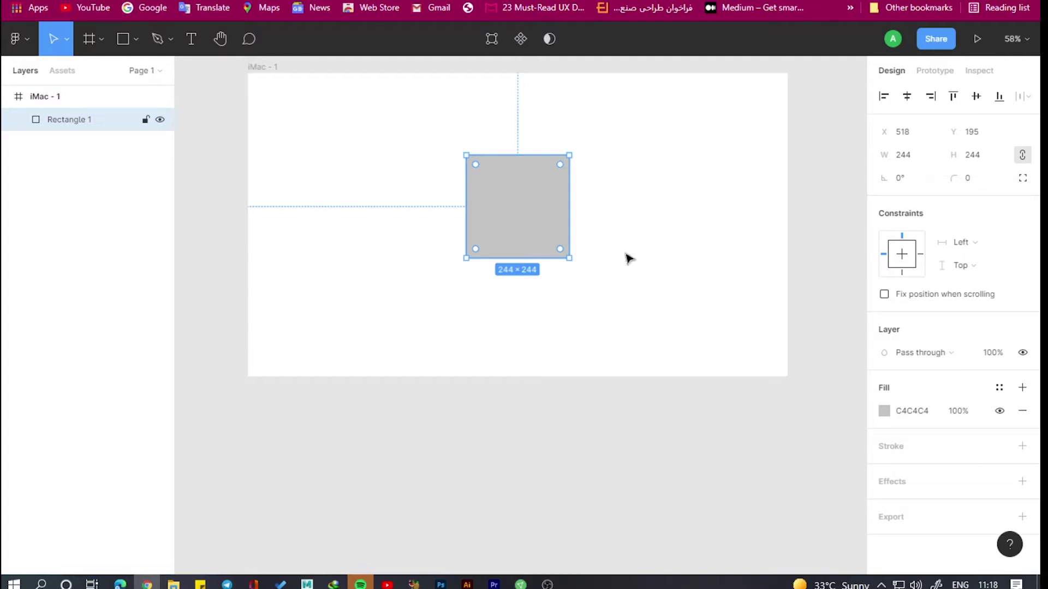
Give the square a top-left to bottom-right linear gradient starting at deep pink FF006B.
click(884, 411)
click(726, 199)
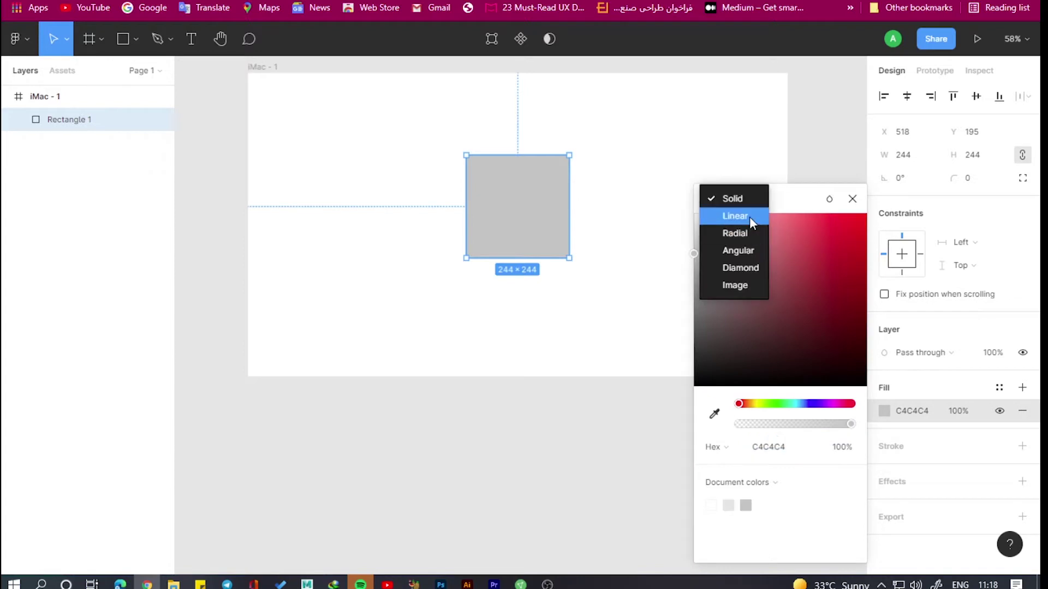
click(735, 216)
drag(513, 259, 570, 262)
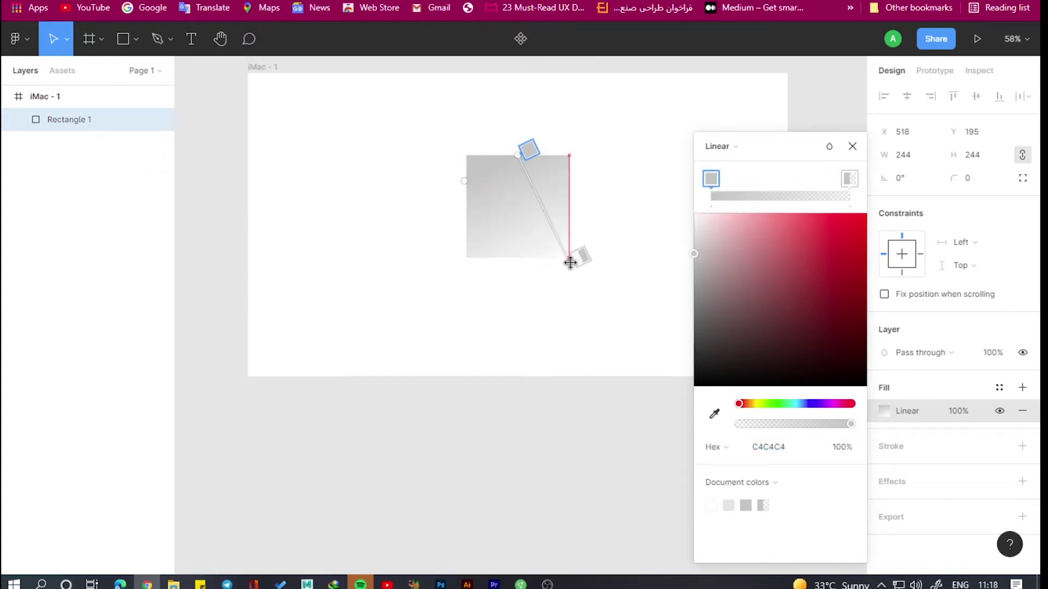
drag(516, 155, 468, 157)
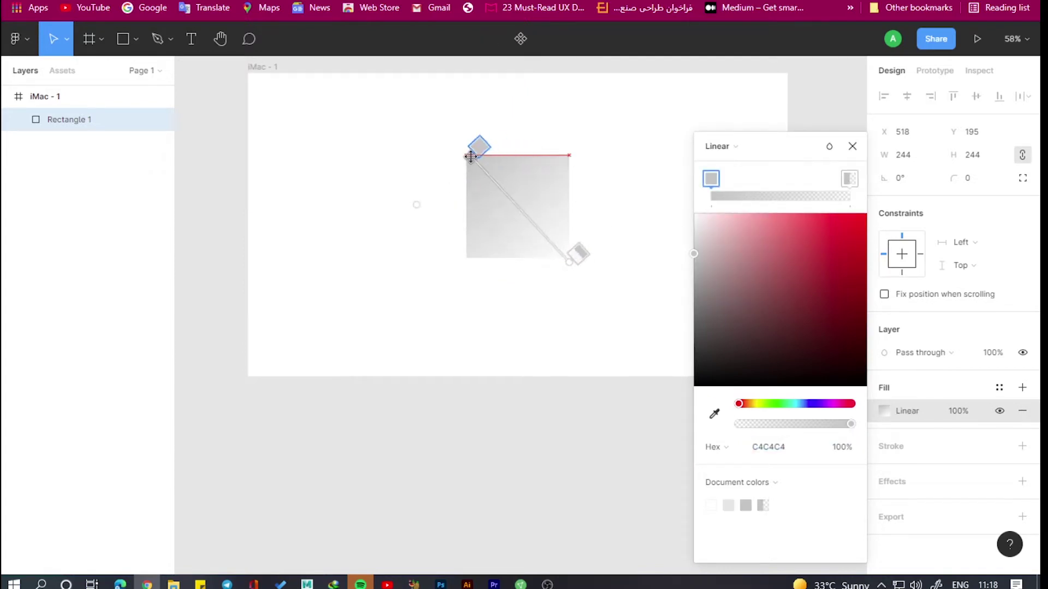
drag(840, 216, 866, 213)
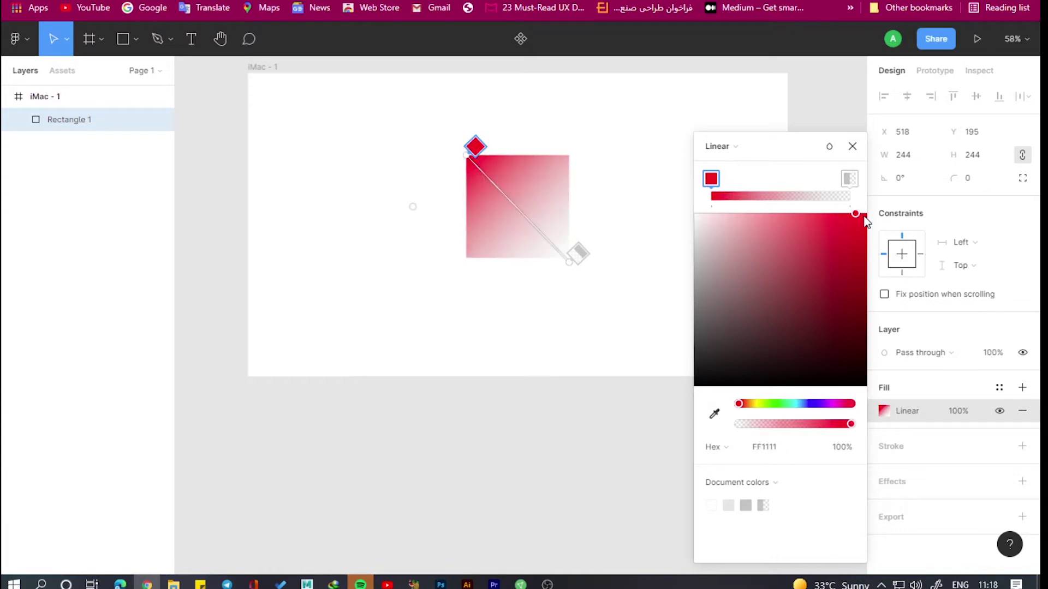
drag(835, 404, 844, 404)
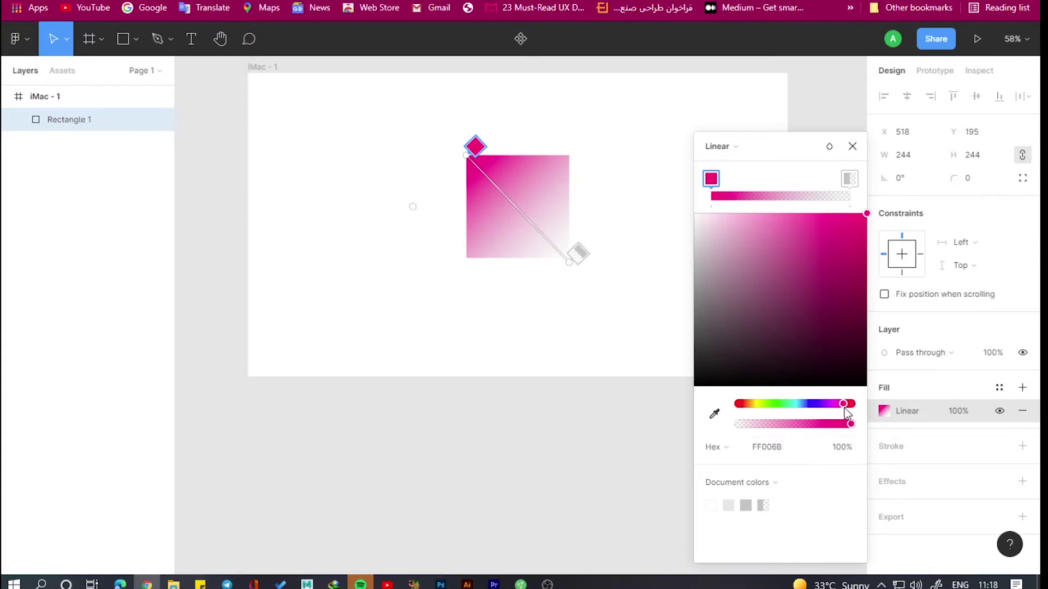
mouse_move(850, 425)
mouse_down()
mouse_move(838, 424)
mouse_move(854, 425)
mouse_up()
Make the gradient's end stop a fully opaque lighter pink FE6BA9, based on FF006B.
click(851, 178)
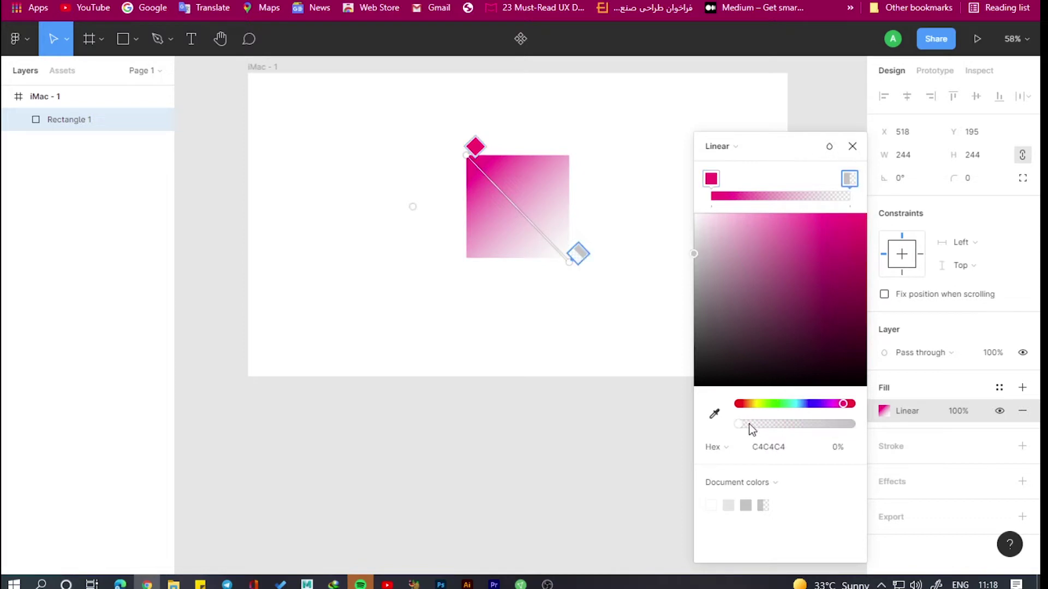
drag(744, 426, 853, 425)
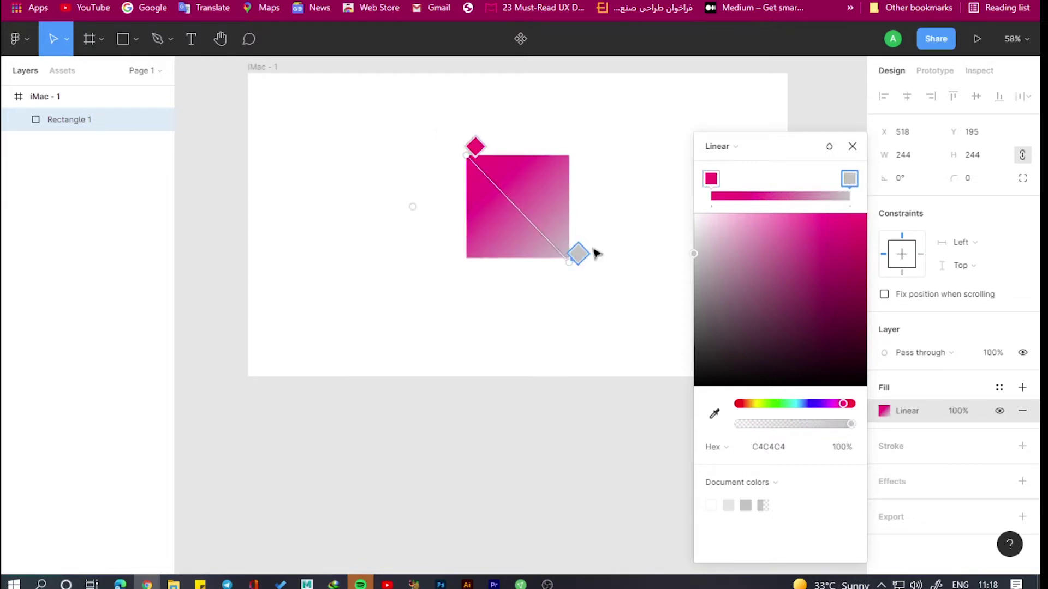
click(710, 180)
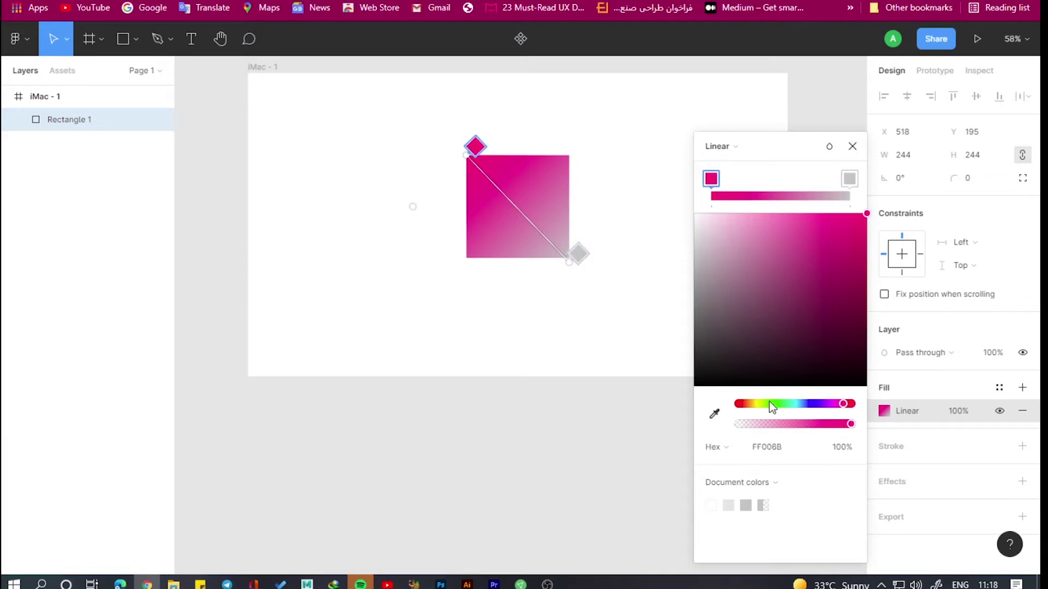
click(785, 452)
right_click(784, 451)
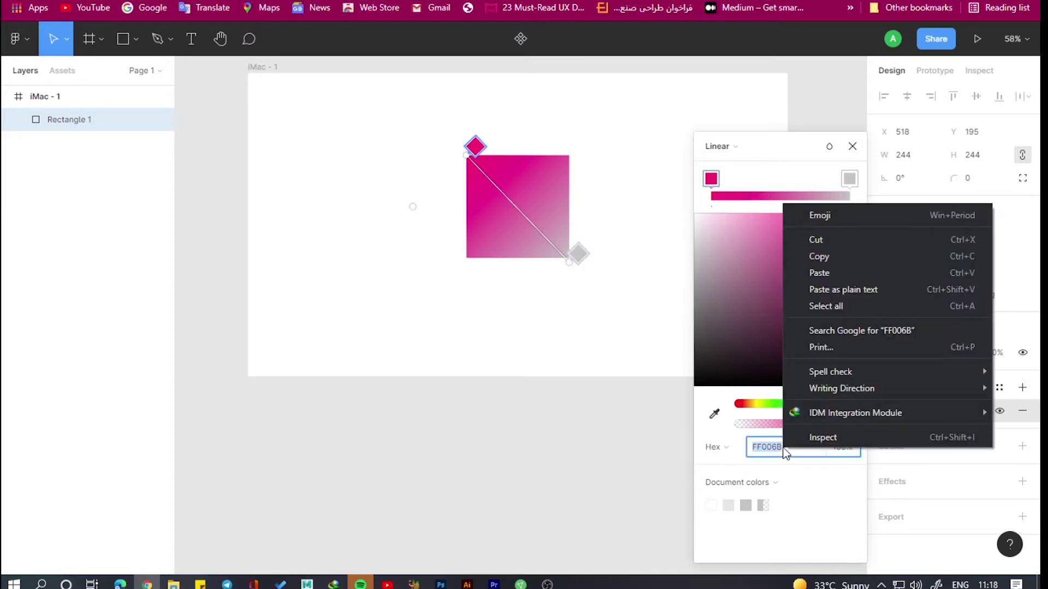
click(819, 255)
click(849, 179)
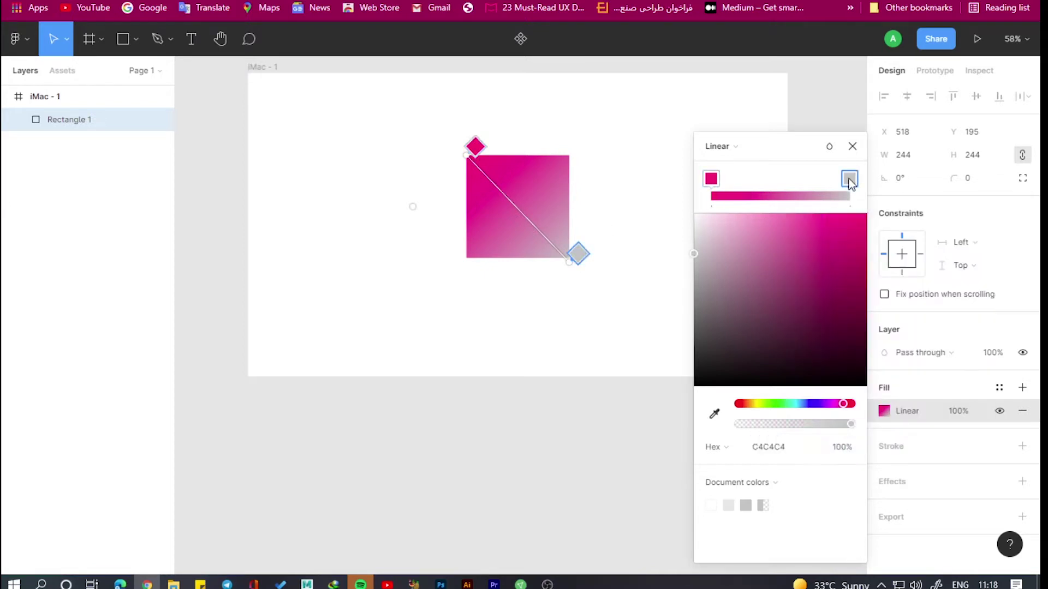
click(796, 452)
key(ctrl+v)
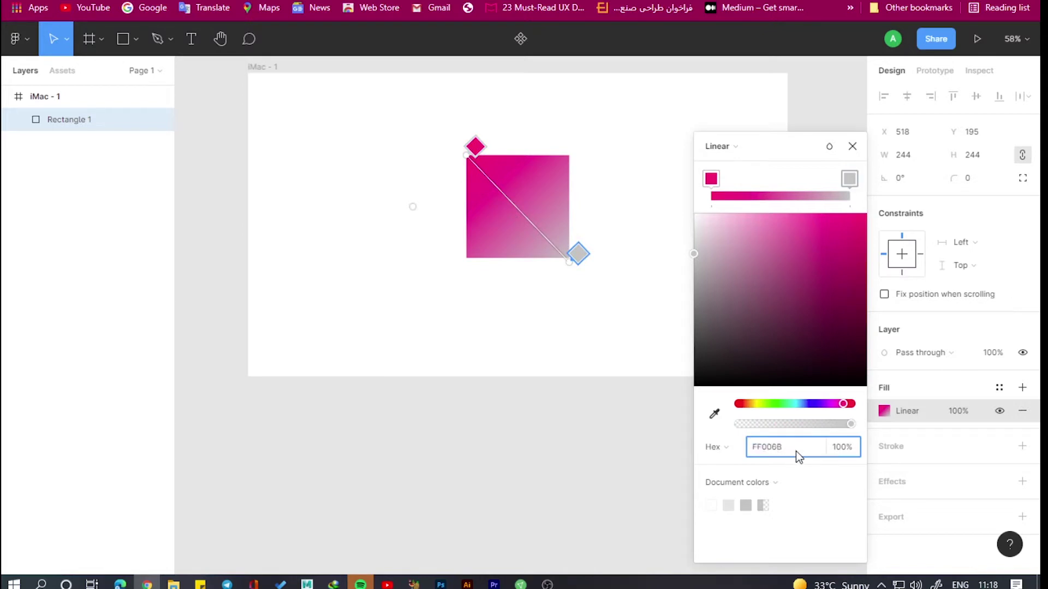
key(Return)
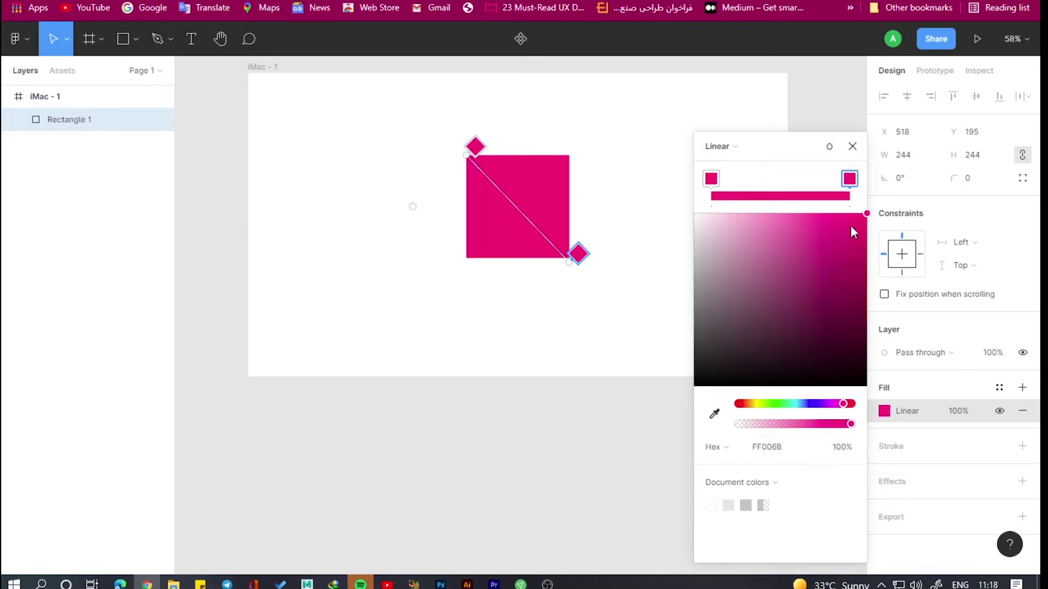
drag(864, 216, 800, 220)
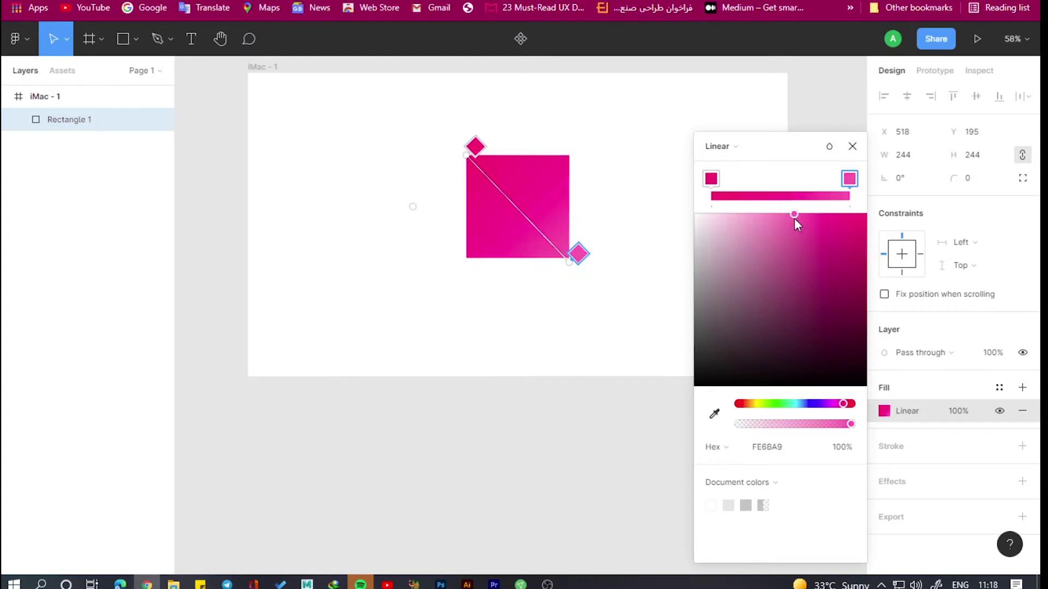
click(852, 146)
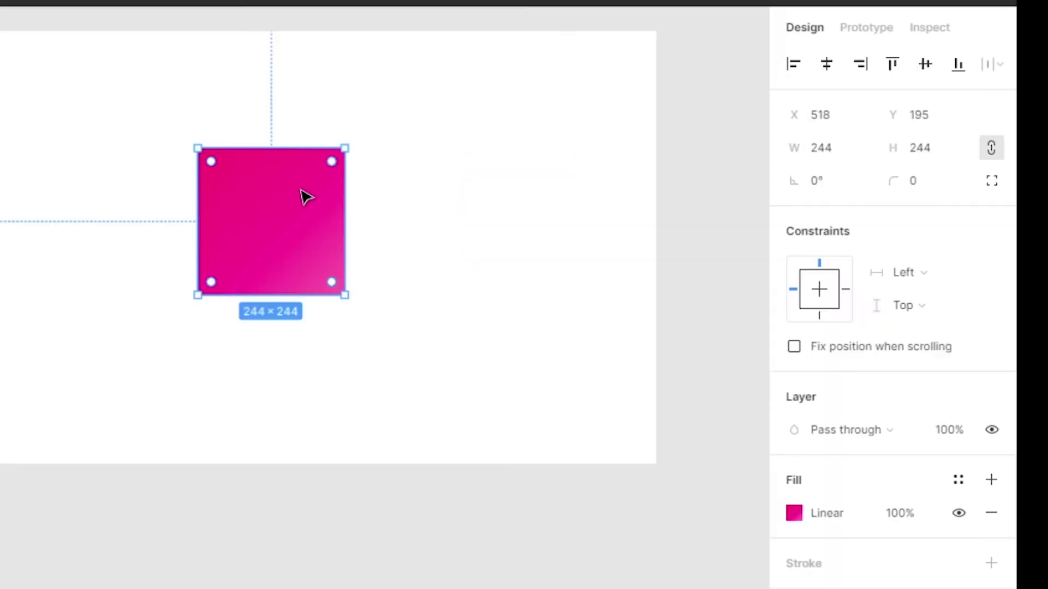
Turn the square into an Easometric Top Left diamond and Alt-drag a copy to its lower right.
right_click(303, 195)
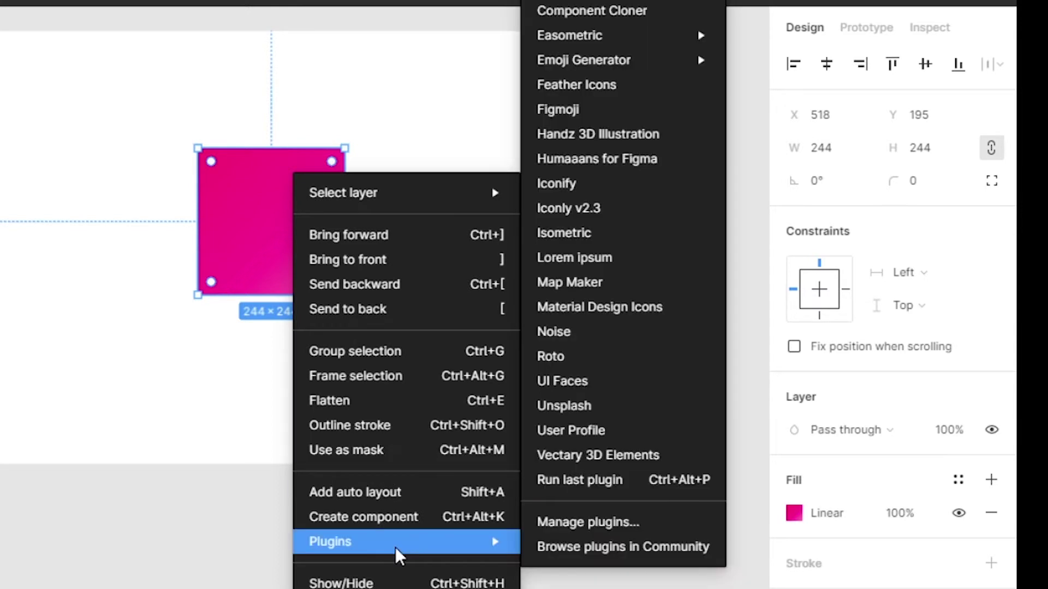
mouse_move(406, 542)
mouse_move(569, 35)
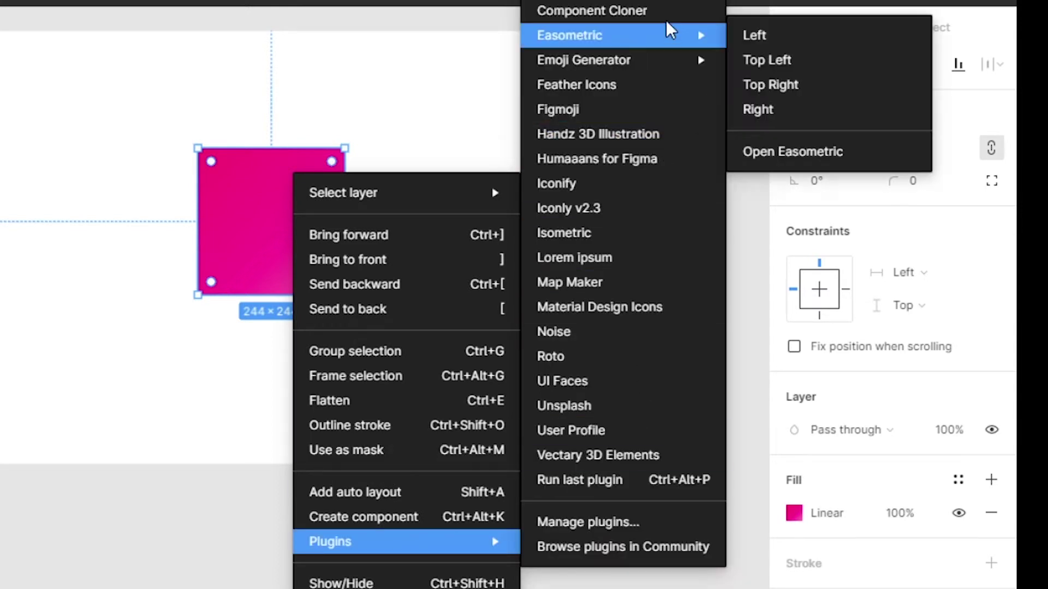
click(808, 52)
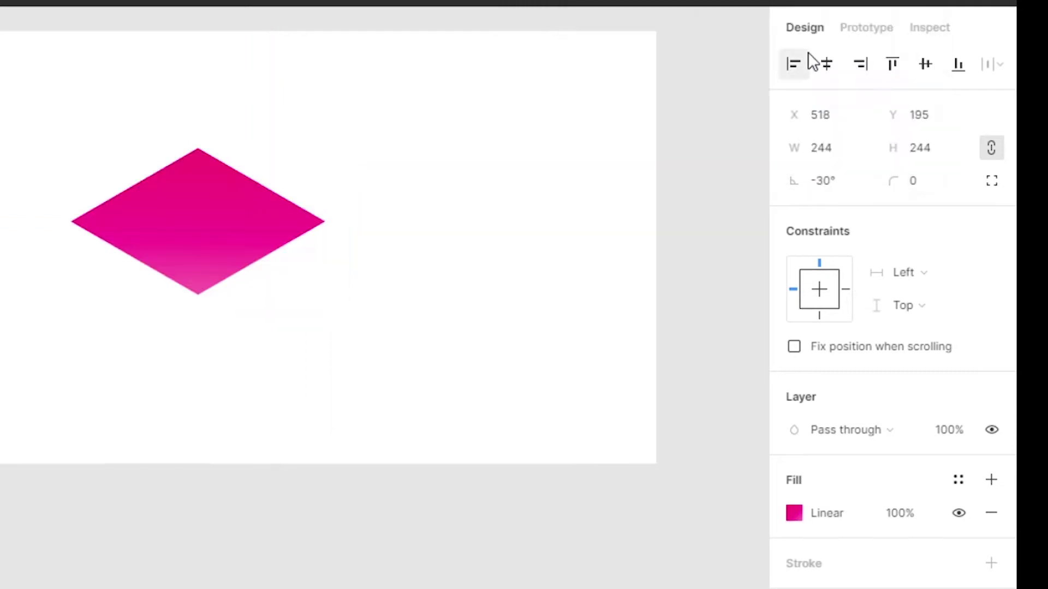
mouse_move(502, 203)
mouse_down()
mouse_move(533, 200)
mouse_move(652, 295)
mouse_move(643, 283)
mouse_up()
right_click(638, 280)
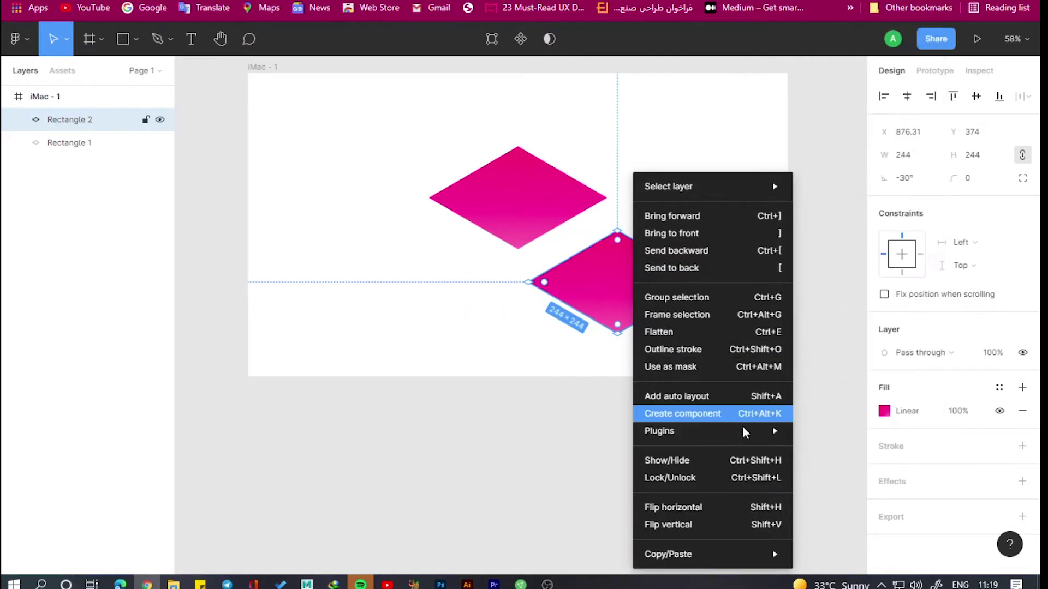
mouse_move(826, 76)
mouse_move(660, 431)
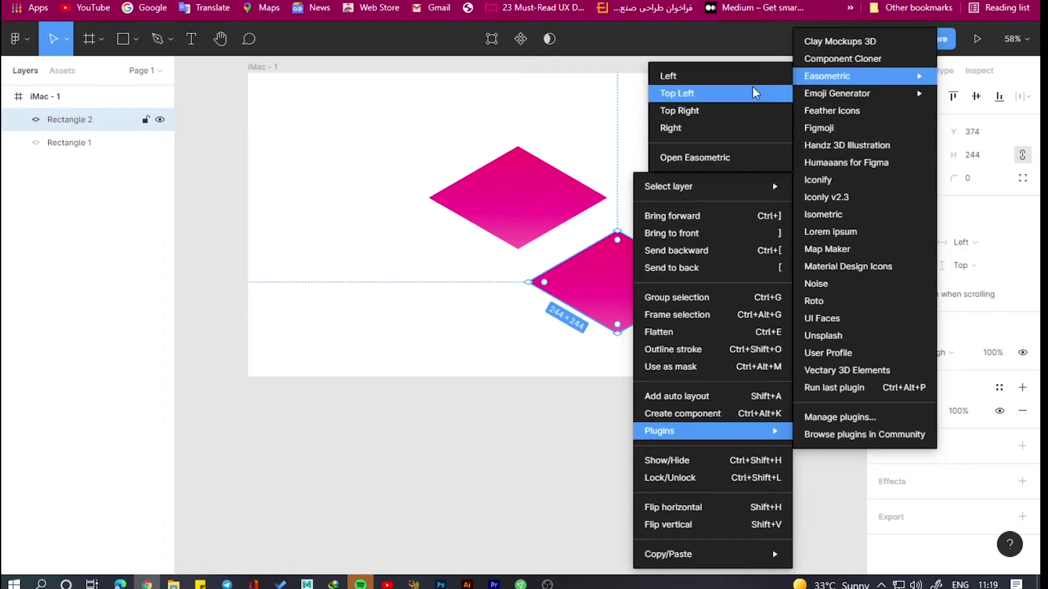
Make Rectangle 2 the cube's Easometric left face, fitted under the top diamond.
click(676, 94)
right_click(634, 295)
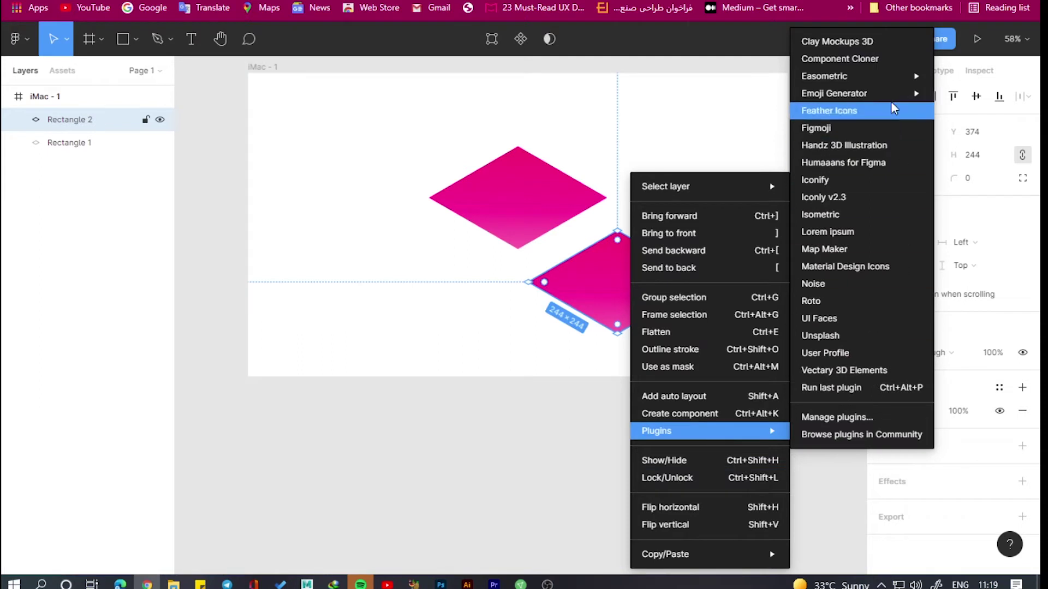
mouse_move(824, 76)
click(701, 82)
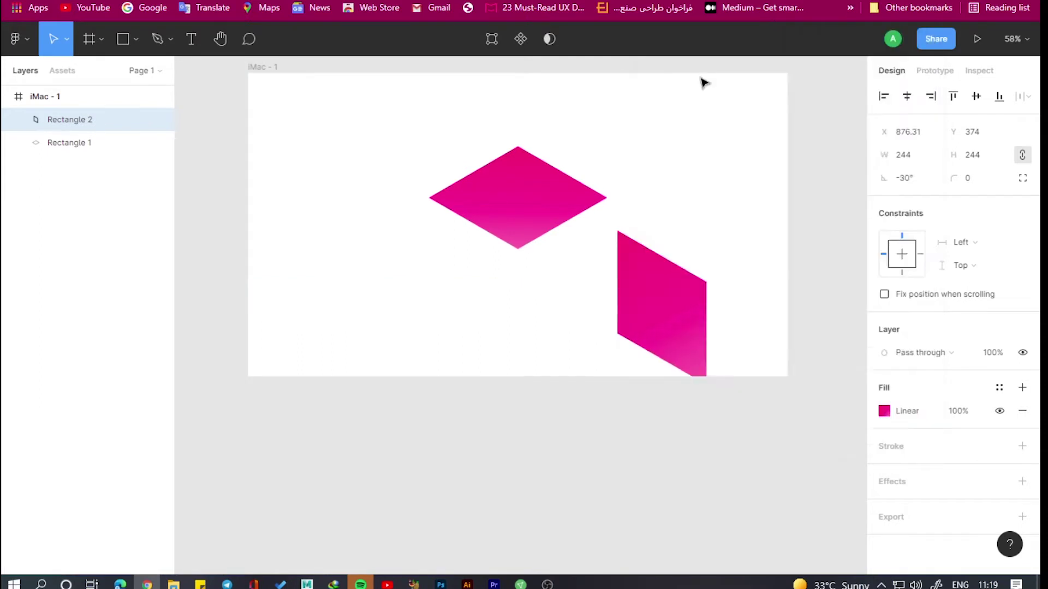
mouse_move(676, 308)
mouse_down()
mouse_move(483, 283)
mouse_move(628, 283)
mouse_up()
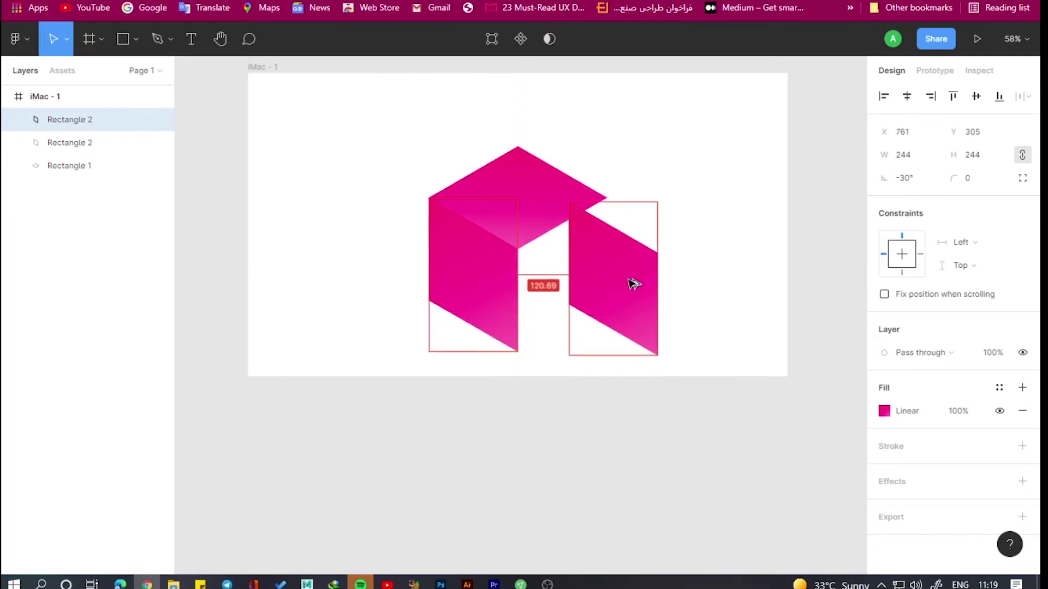
Add a third copy as the Easometric right face, snapped against the cube's side.
right_click(629, 282)
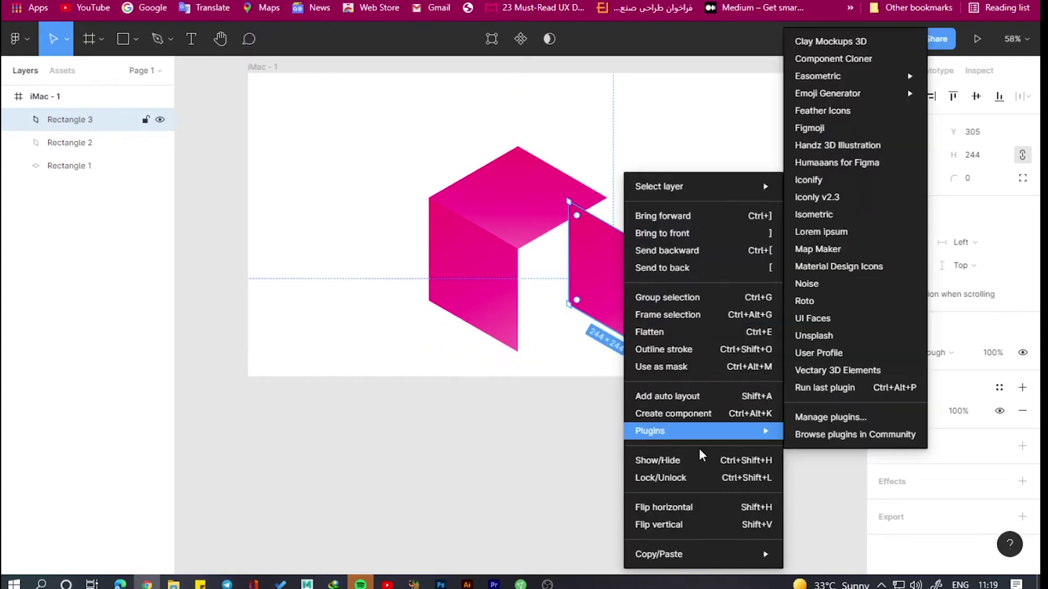
mouse_move(817, 76)
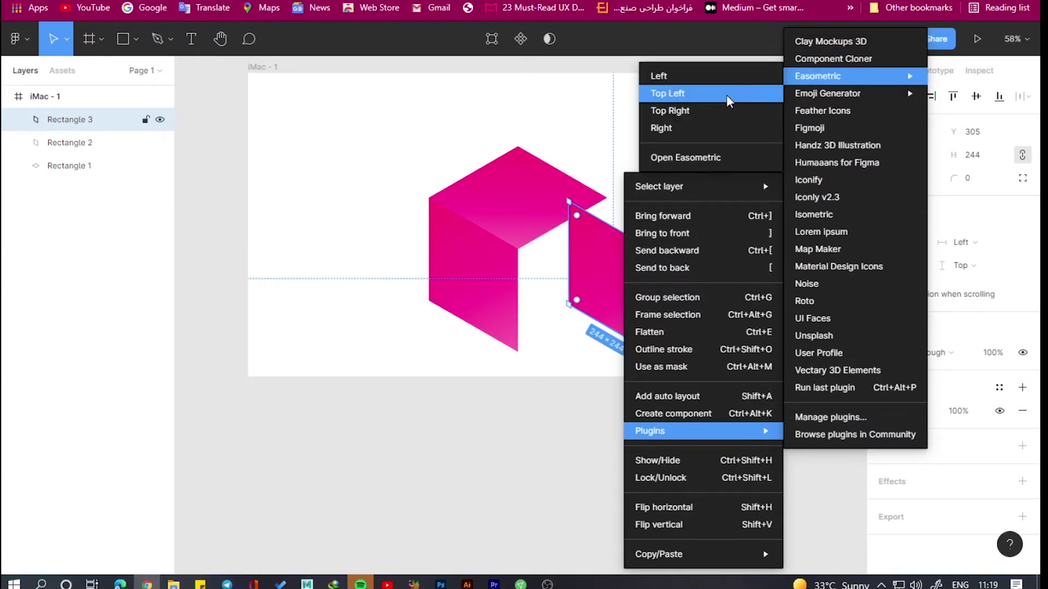
click(692, 135)
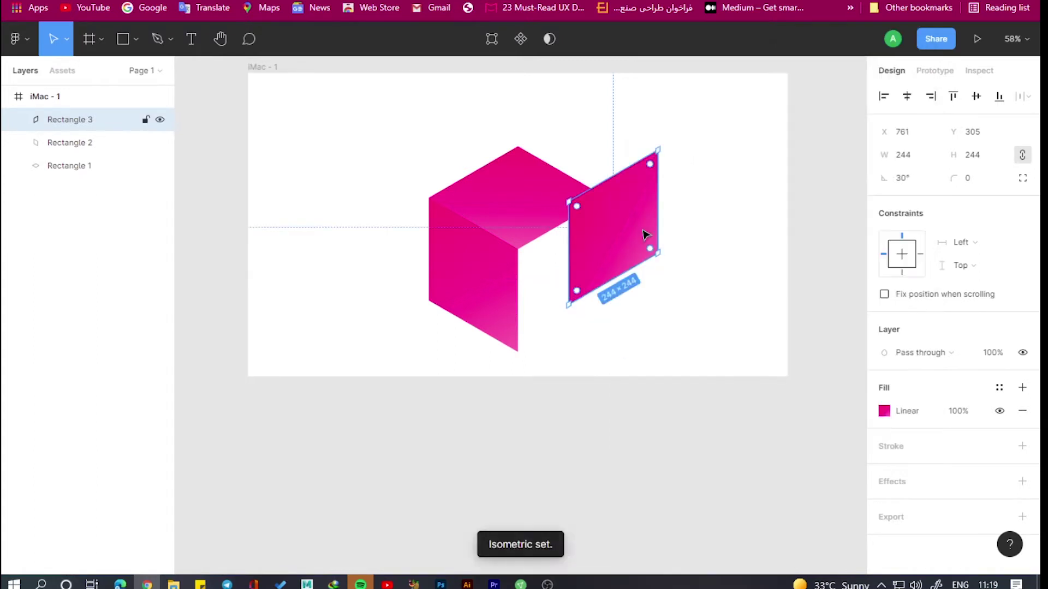
drag(622, 235, 568, 283)
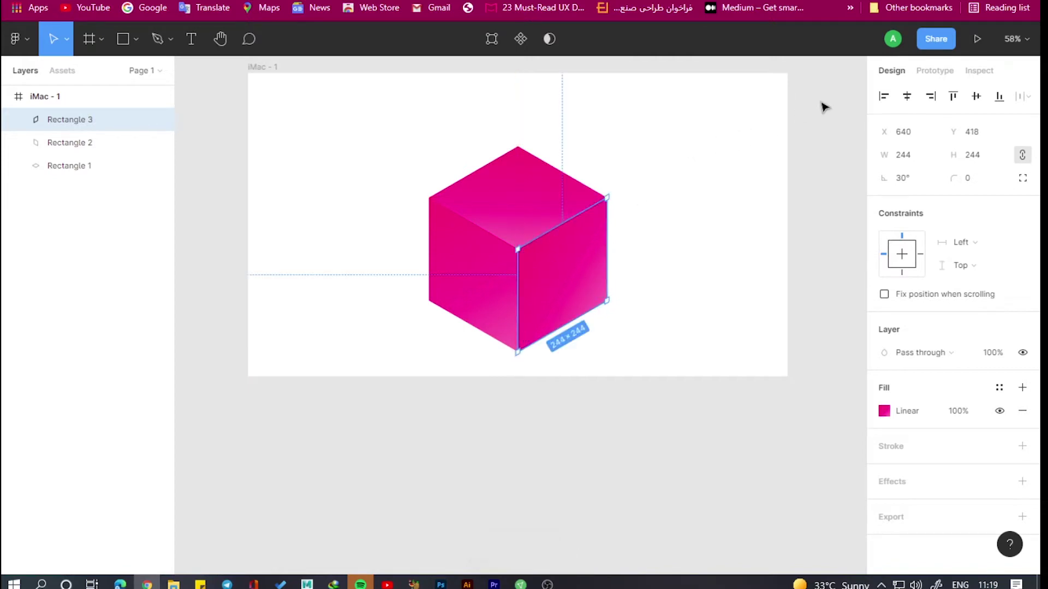
click(839, 97)
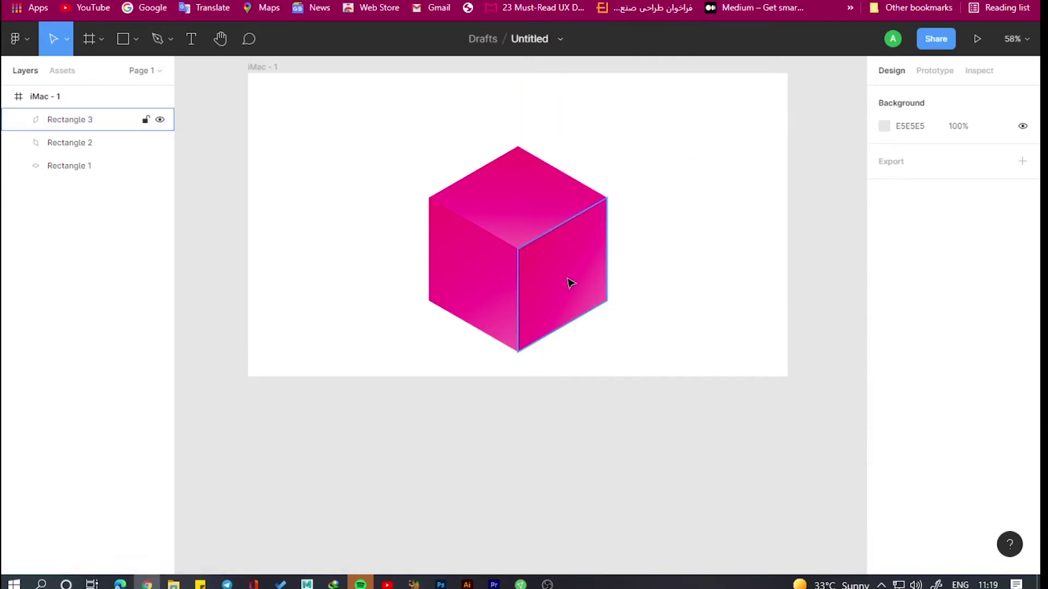
Re-angle the right face's gradient to run from the cube centre to its lower edge.
click(568, 282)
click(883, 411)
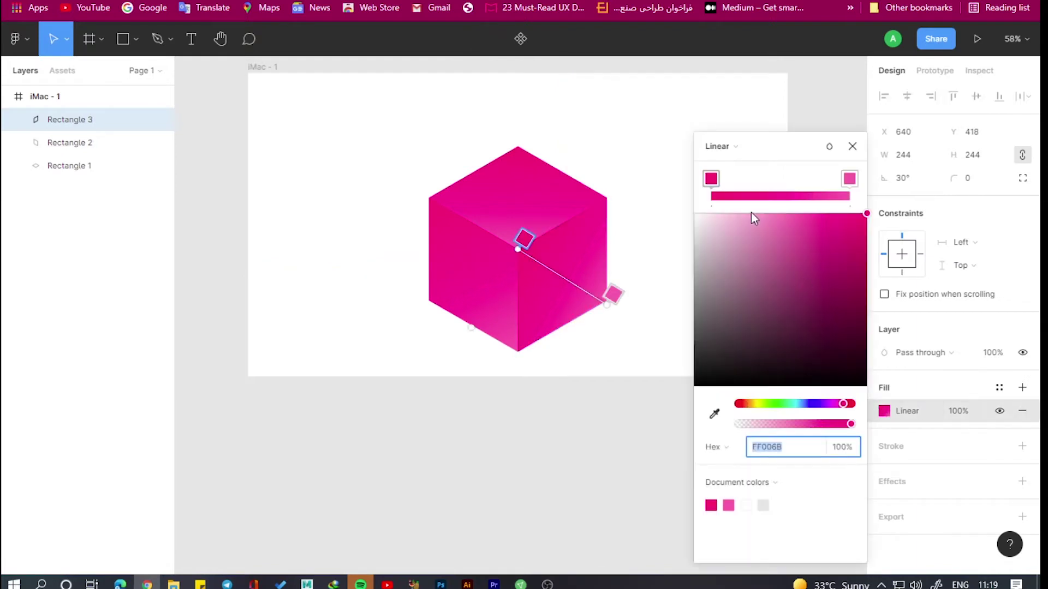
mouse_move(519, 250)
mouse_down()
mouse_move(600, 306)
mouse_move(633, 359)
mouse_up()
drag(600, 301, 513, 255)
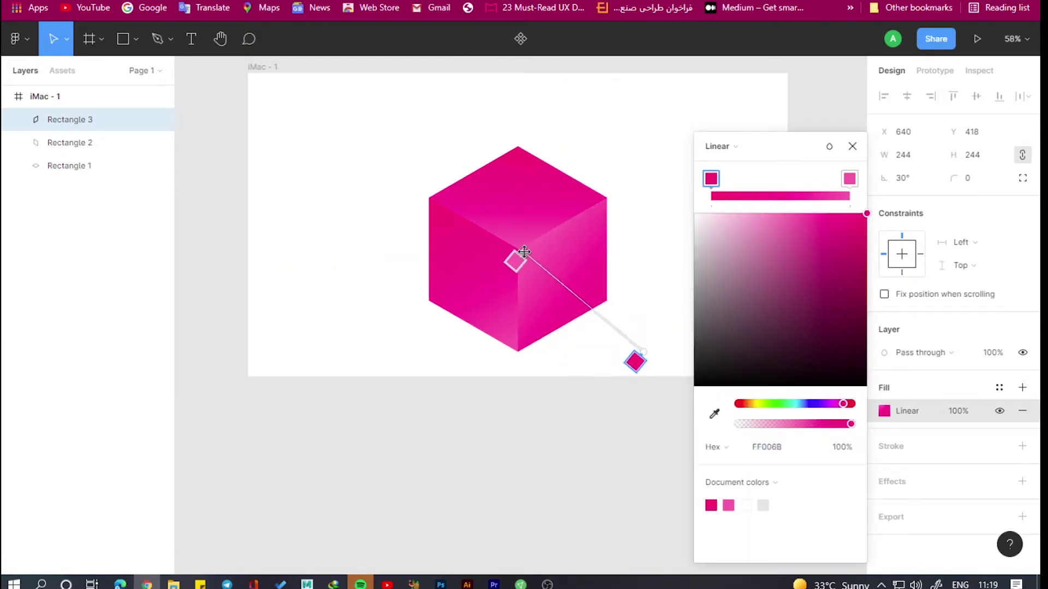
drag(639, 351, 607, 306)
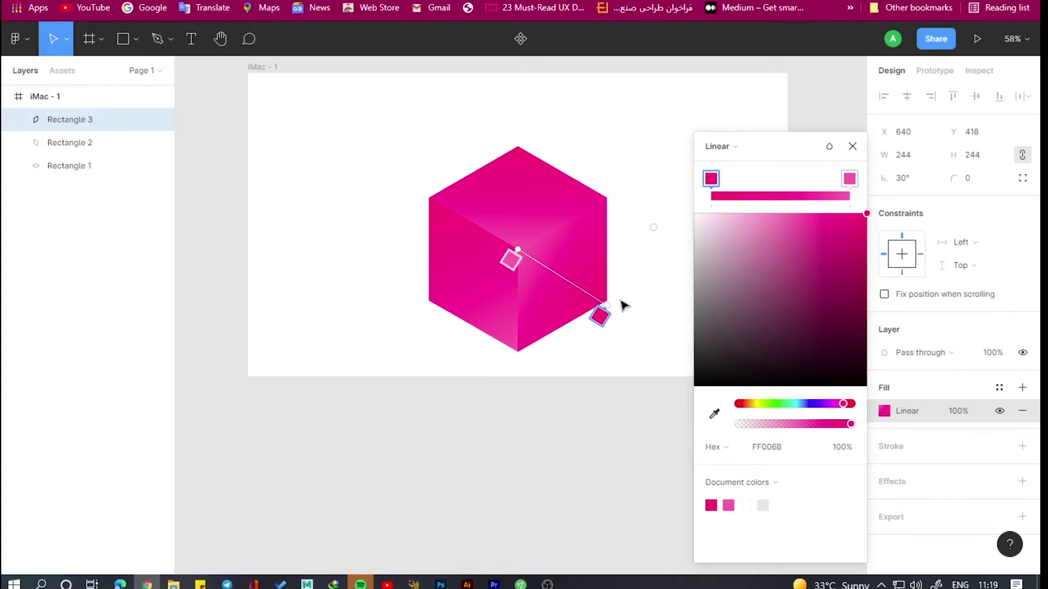
drag(606, 305, 606, 301)
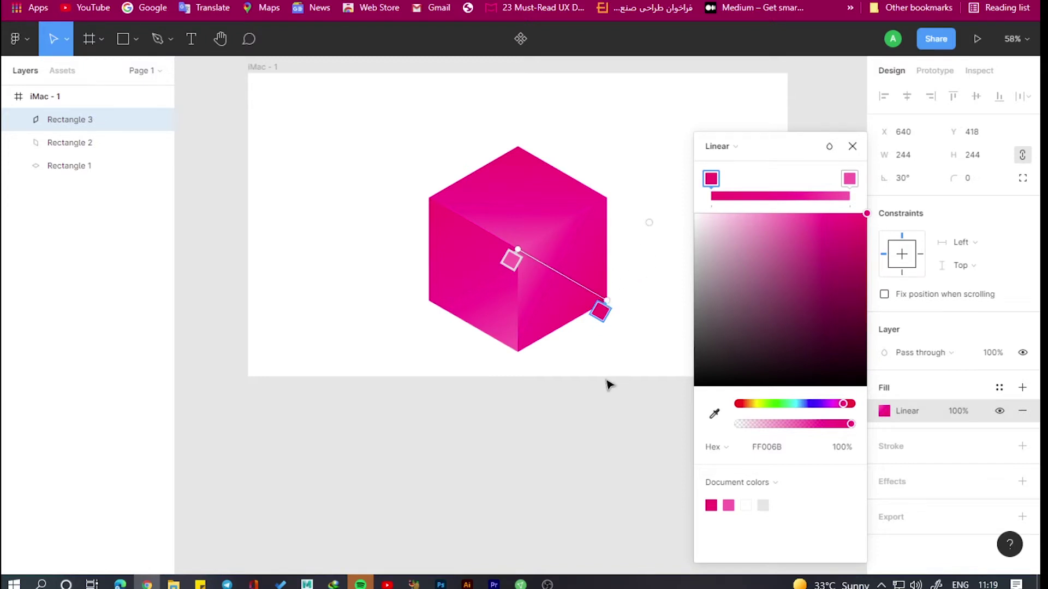
click(849, 150)
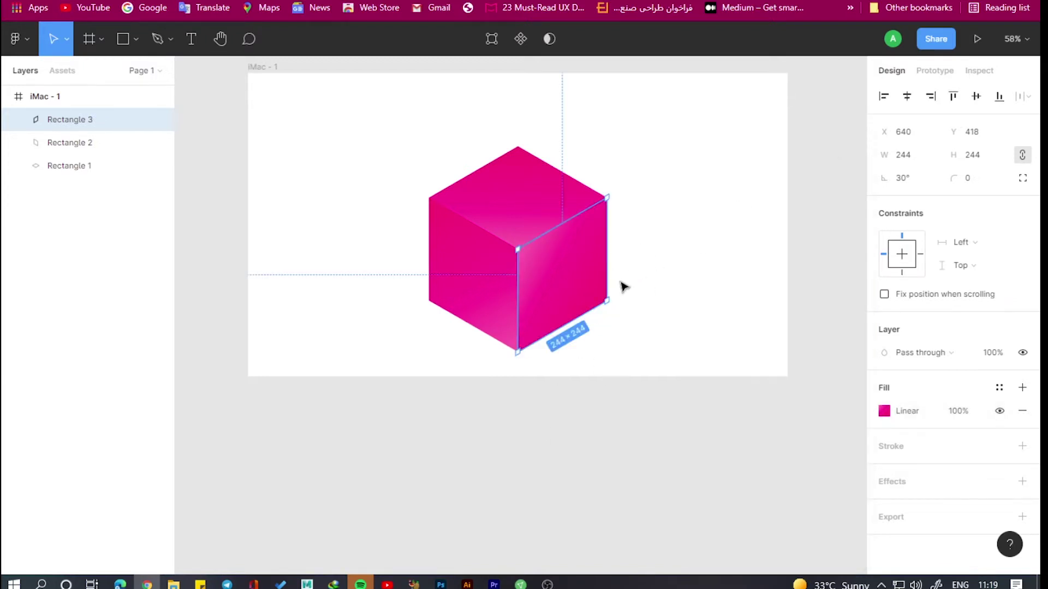
Re-angle the left face's gradient so it runs from its lower edge into the cube centre.
click(482, 288)
click(885, 412)
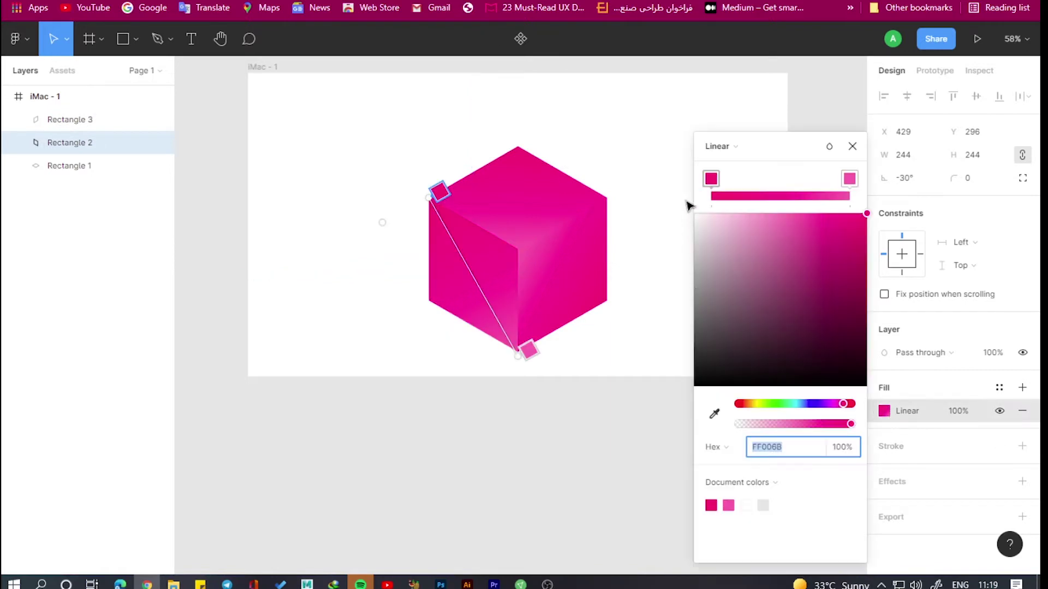
click(740, 152)
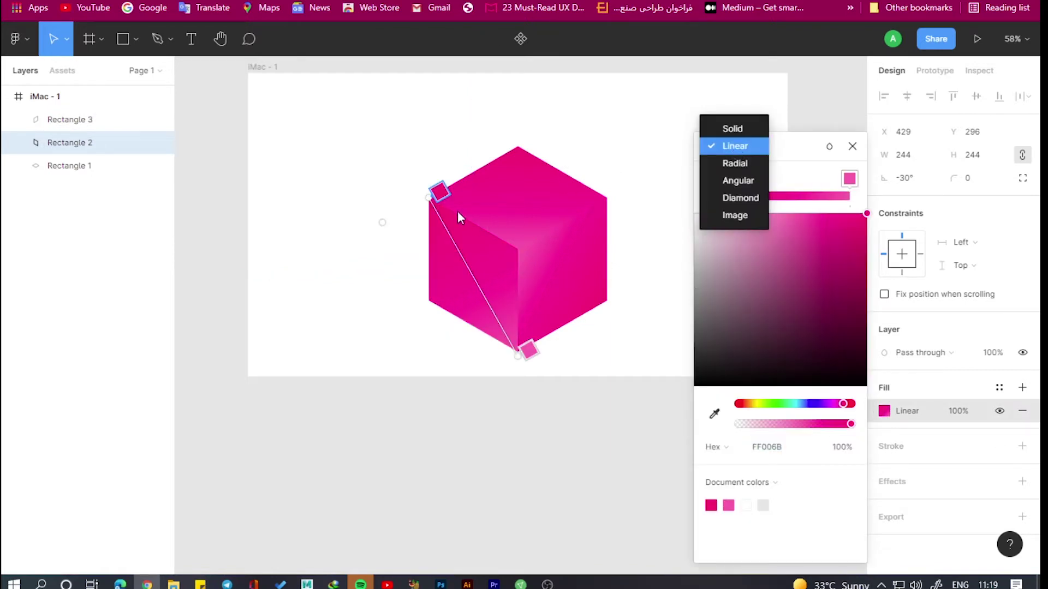
click(433, 200)
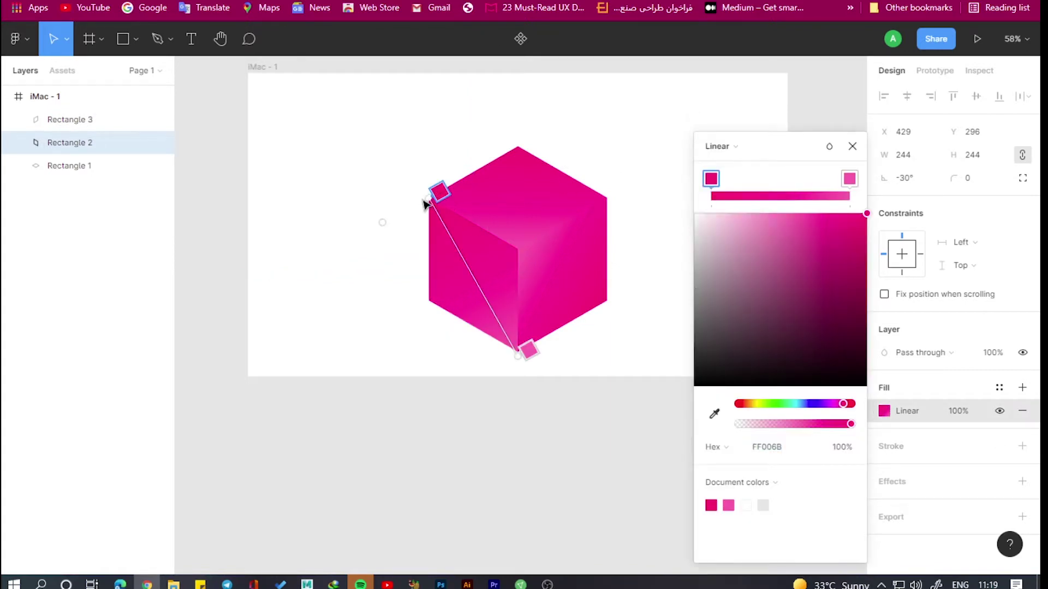
drag(432, 195, 427, 300)
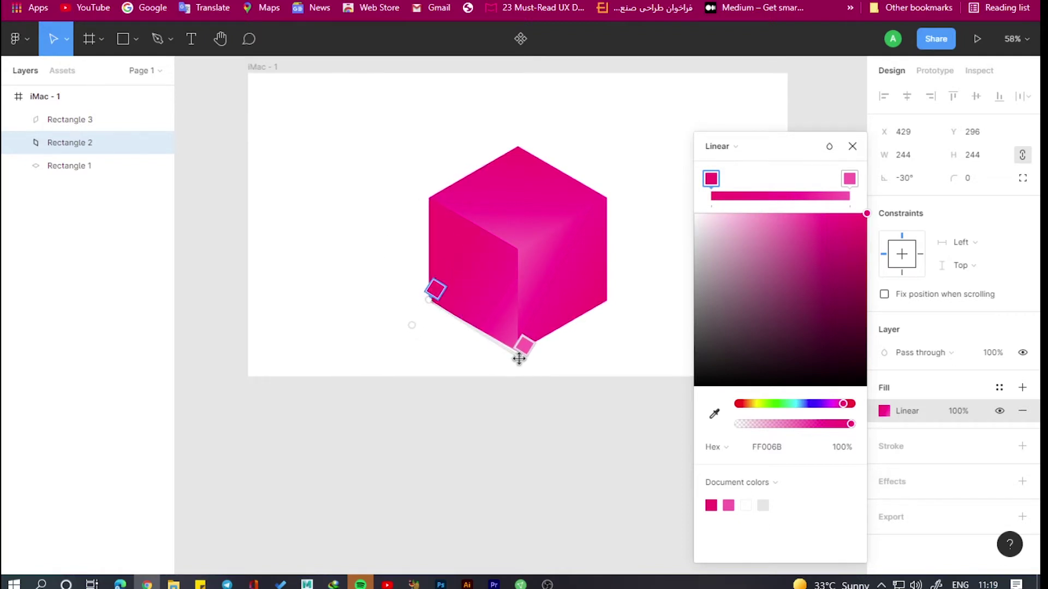
drag(521, 350, 516, 251)
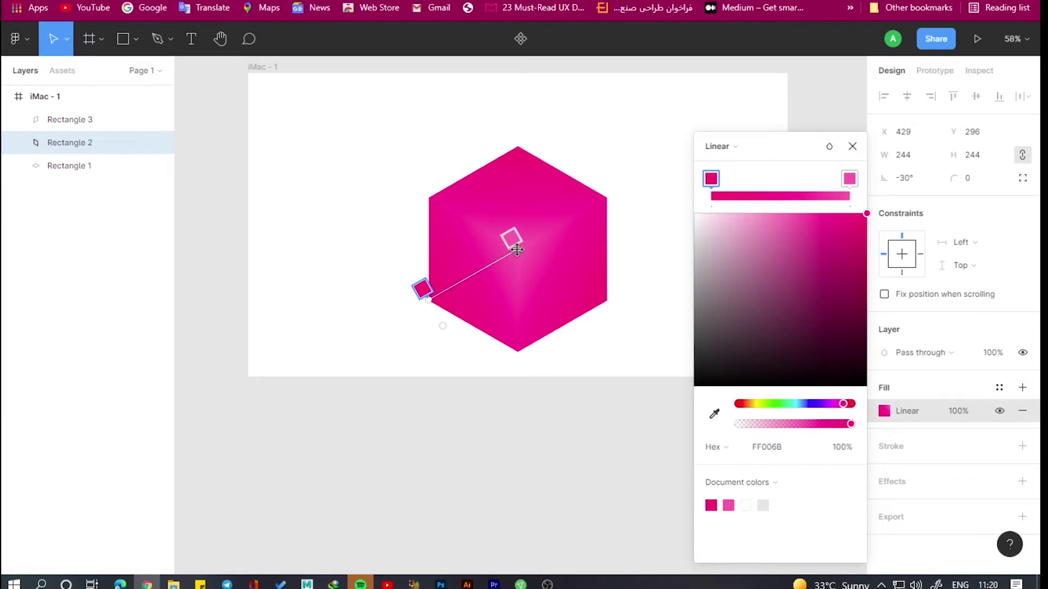
click(852, 146)
click(568, 387)
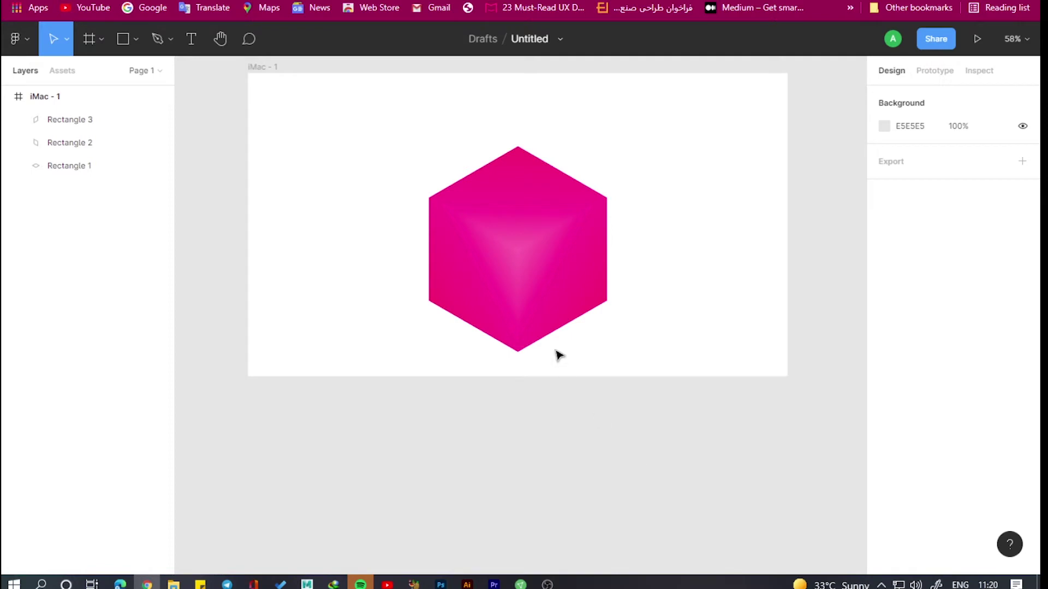
Give all three cube faces a black stroke of weight 6, then reselect them.
click(561, 306)
shift+click(465, 273)
shift+click(494, 214)
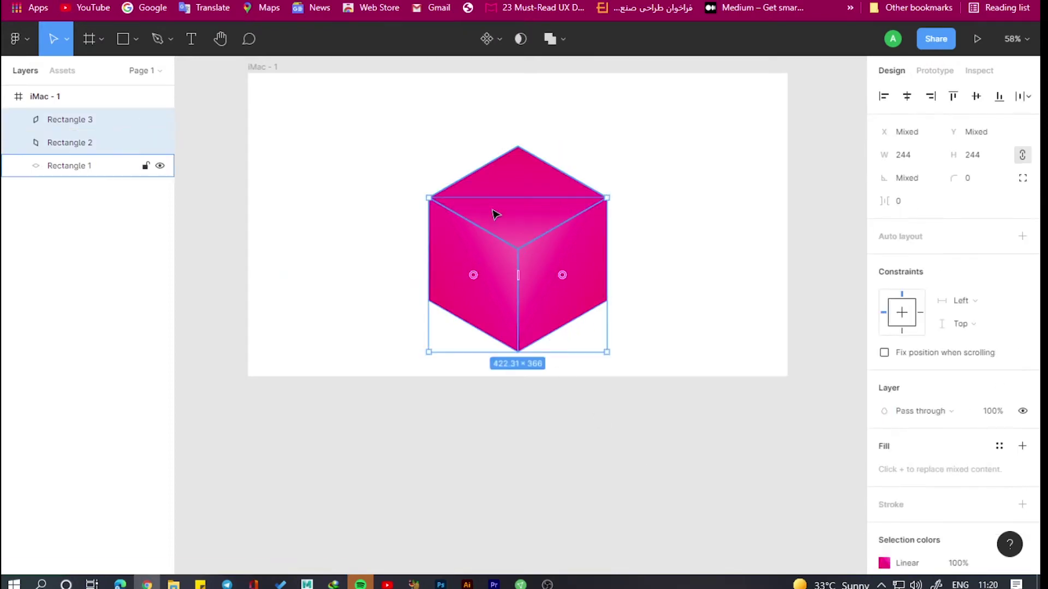
shift+click(516, 180)
scroll(914, 489, down, 3)
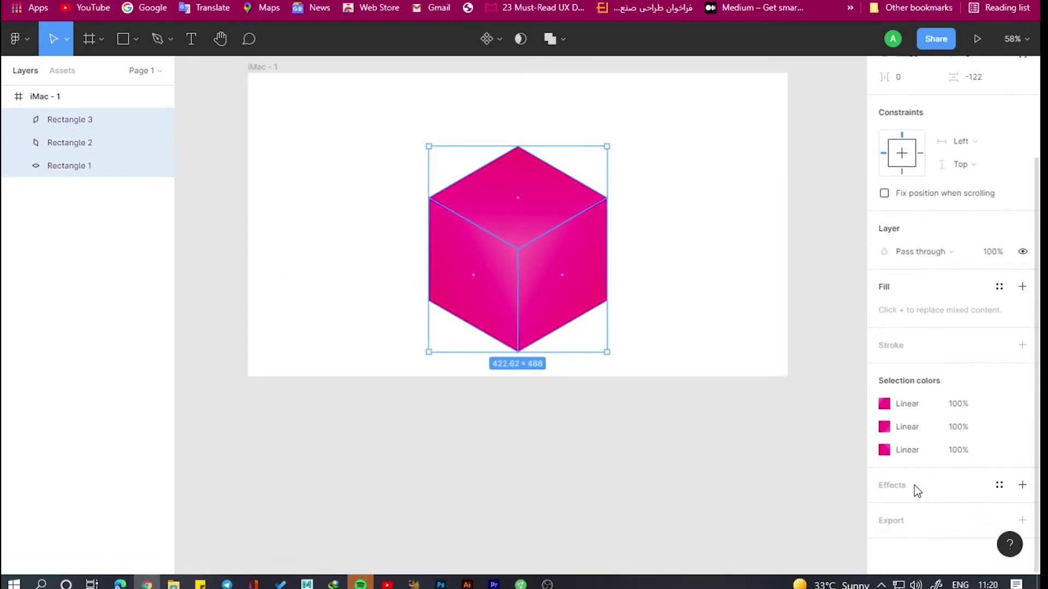
click(1021, 348)
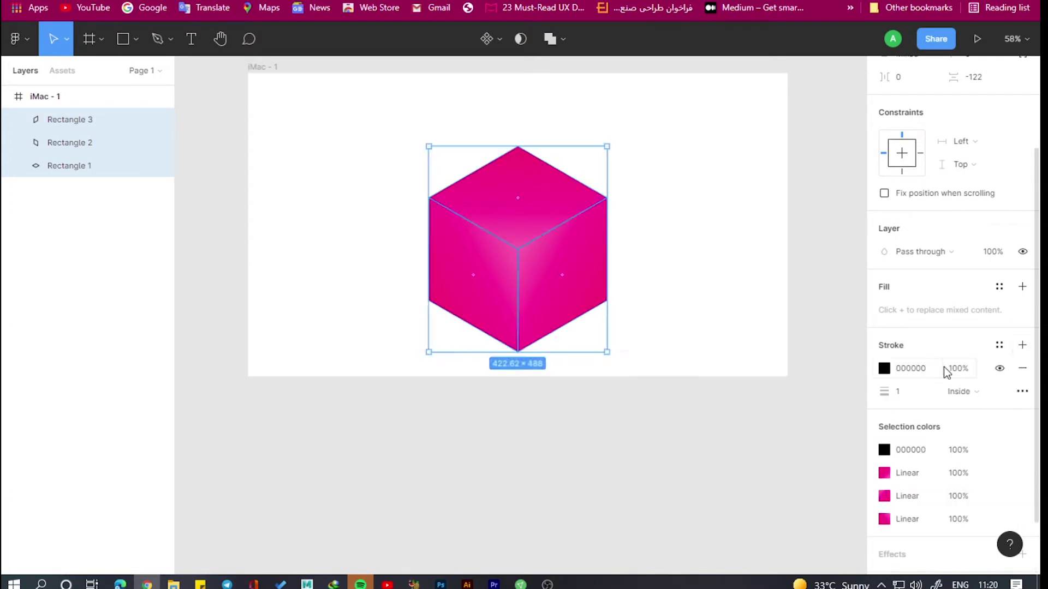
drag(884, 391, 894, 391)
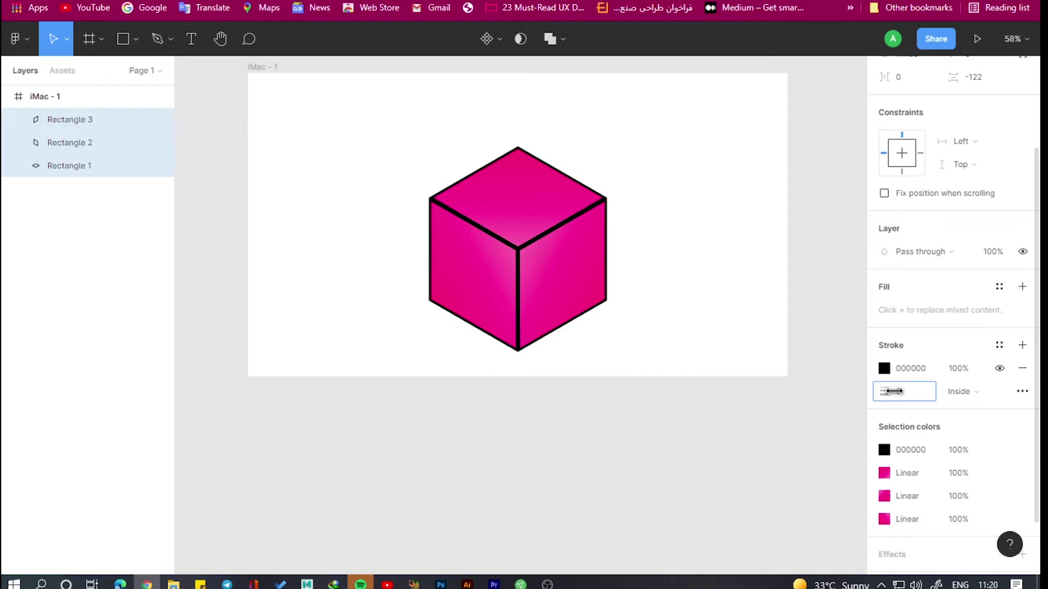
click(623, 471)
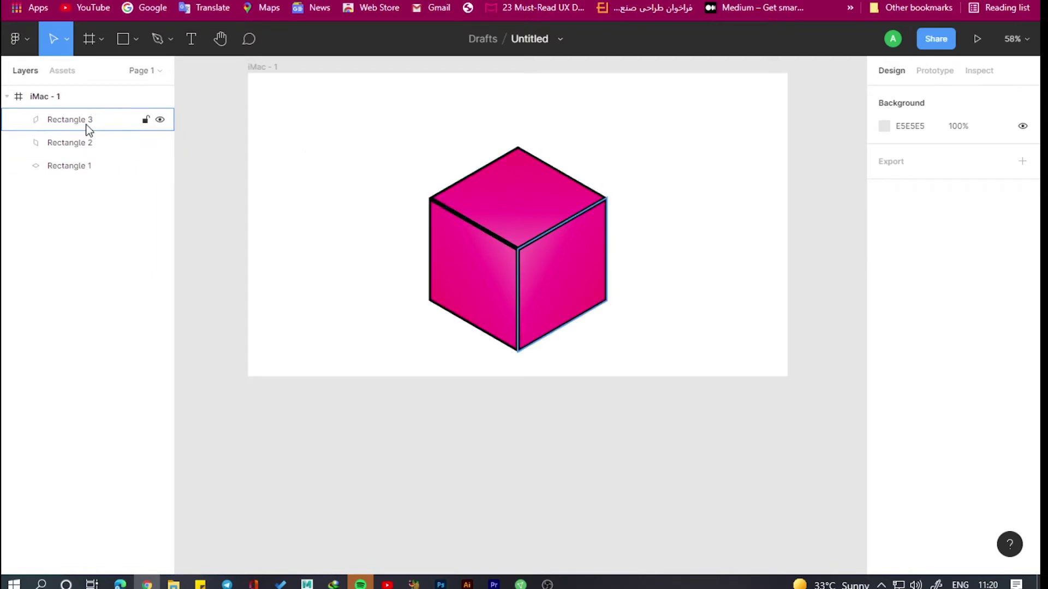
click(64, 125)
shift+click(61, 171)
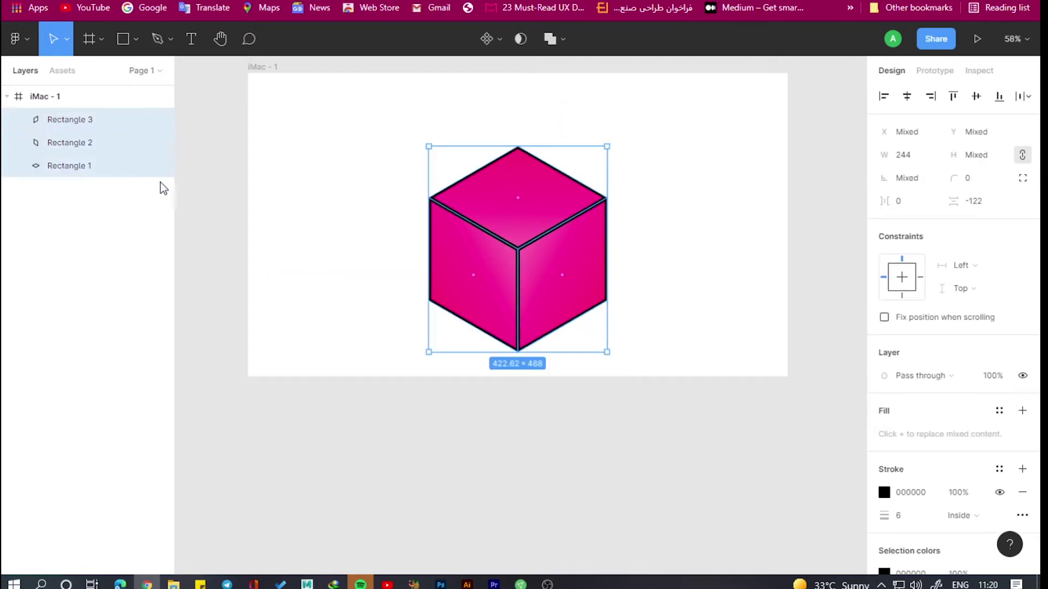
Group the faces as Group 1, scale it to about 257×296, and move it top-left.
key(ctrl+g)
drag(496, 285, 337, 227)
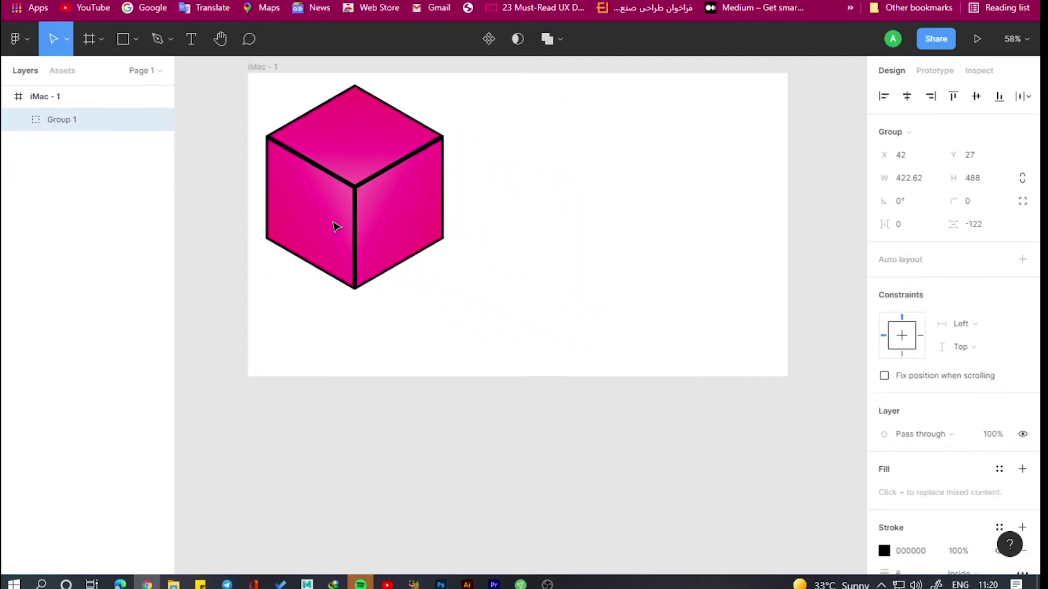
drag(267, 288, 298, 231)
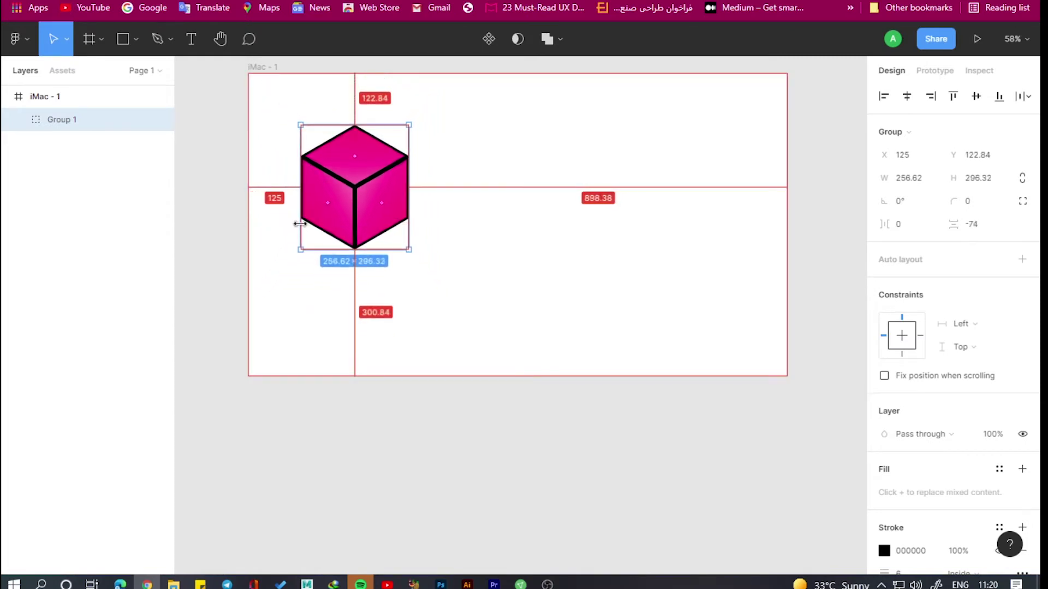
drag(298, 230, 300, 232)
click(406, 144)
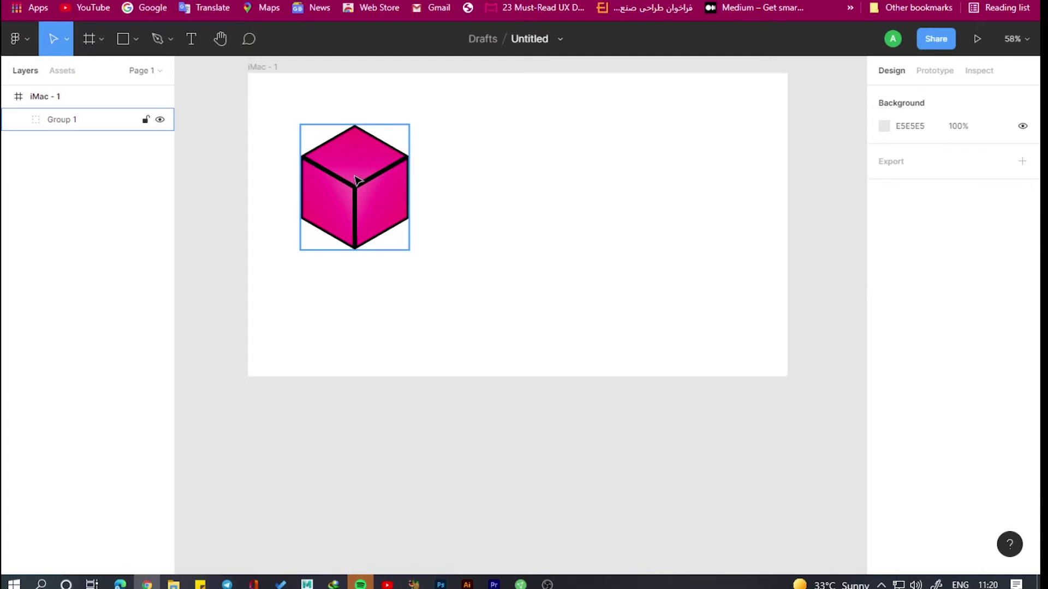
drag(360, 191, 333, 156)
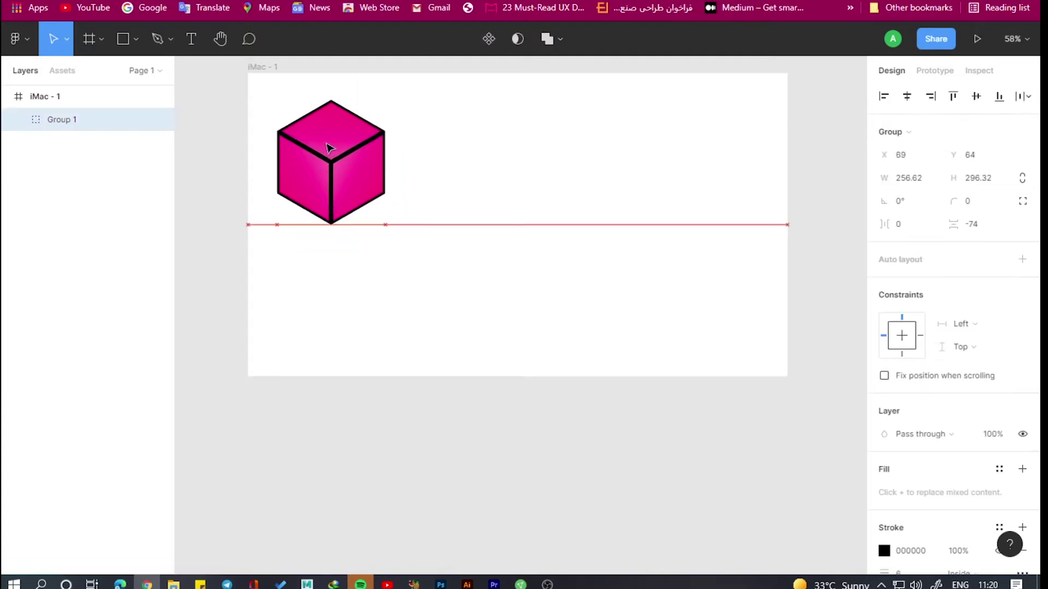
Draw a 260×260 grey square right of the cube with corner radius 39.
click(137, 39)
click(115, 74)
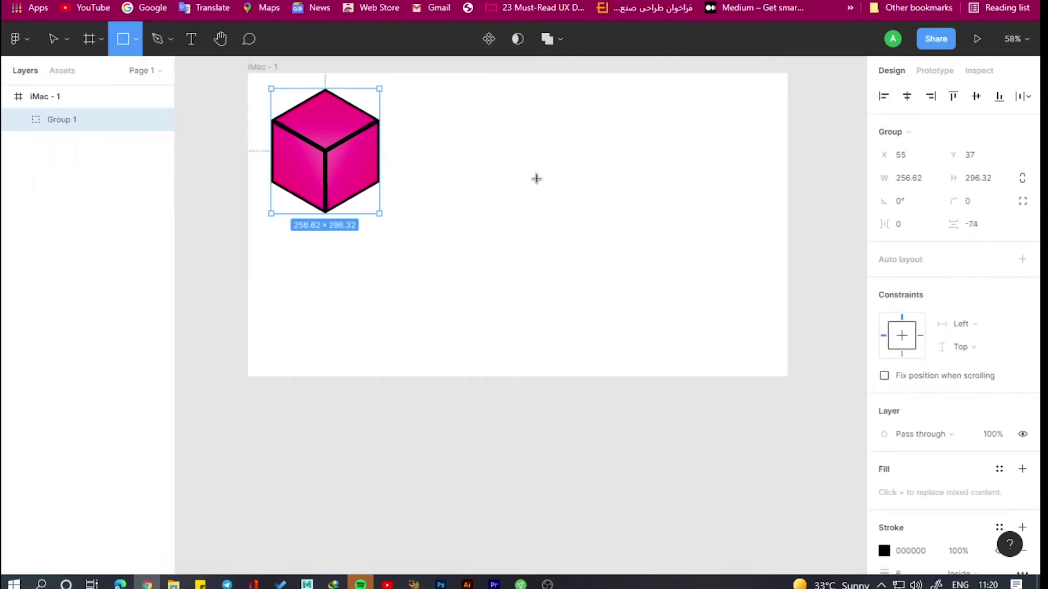
drag(479, 122, 554, 234)
mouse_move(547, 160)
mouse_down()
mouse_move(555, 196)
mouse_move(566, 197)
mouse_up()
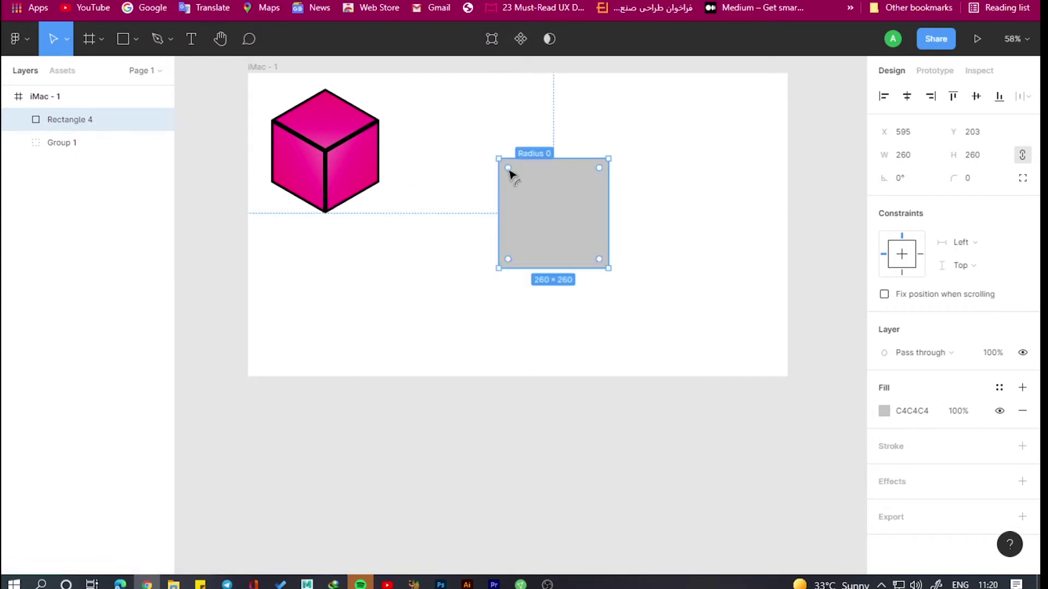
mouse_move(512, 171)
mouse_down()
mouse_move(532, 181)
mouse_move(519, 179)
mouse_up()
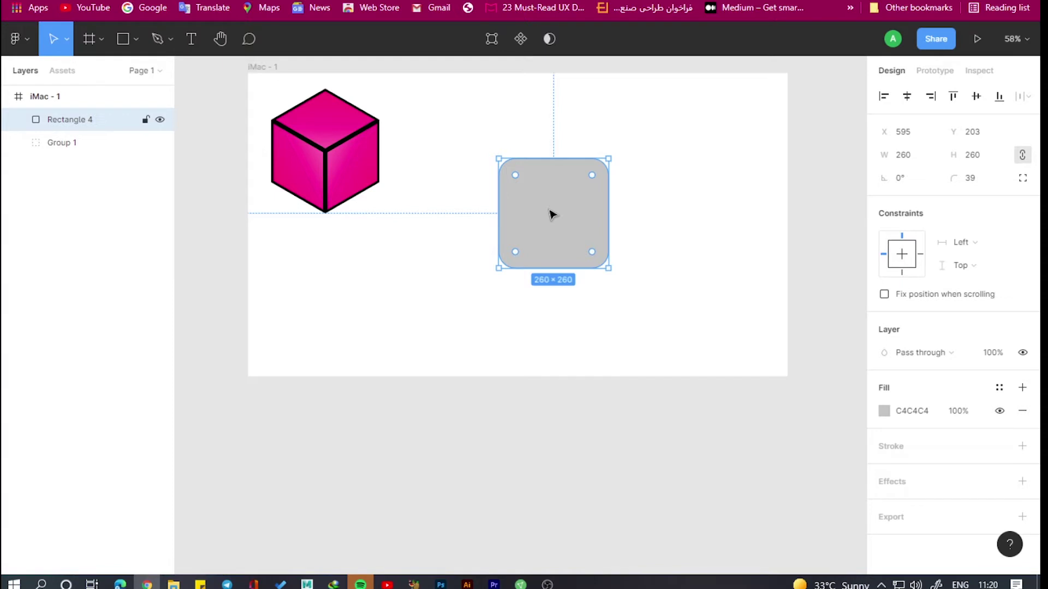
Increase the square's corner smoothing for iOS-style rounded corners.
click(1029, 179)
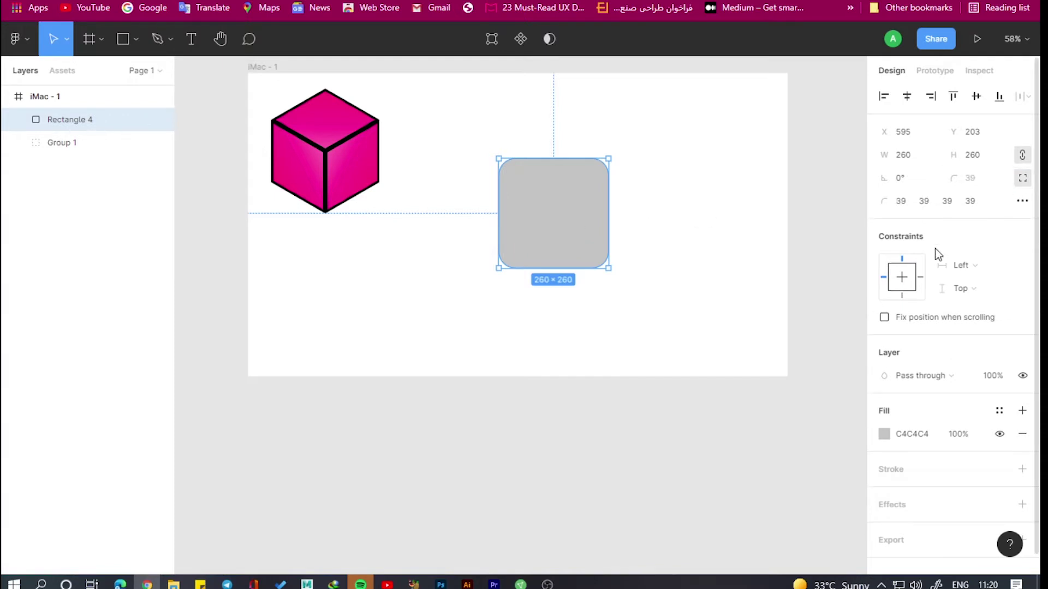
click(1021, 201)
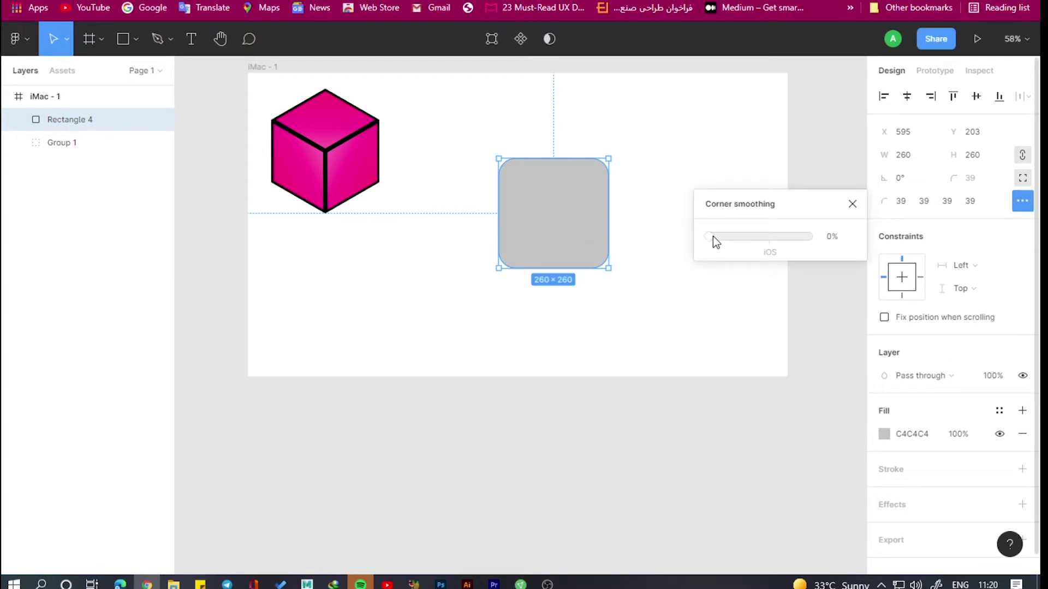
drag(709, 237, 807, 236)
click(853, 204)
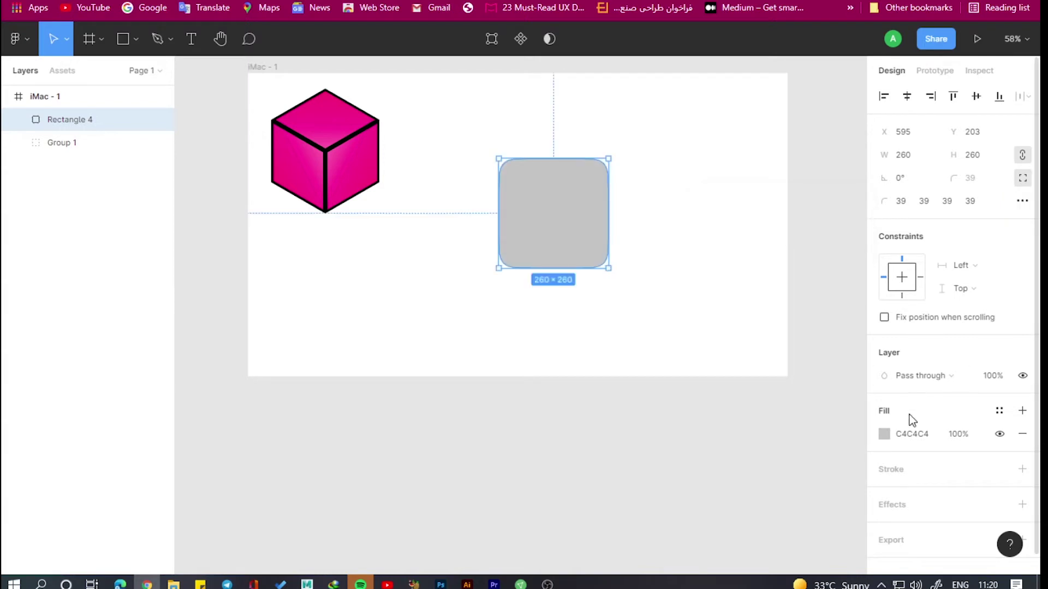
Fill the square with a dark-to-light pink linear gradient from top-left to bottom-right corner.
click(884, 435)
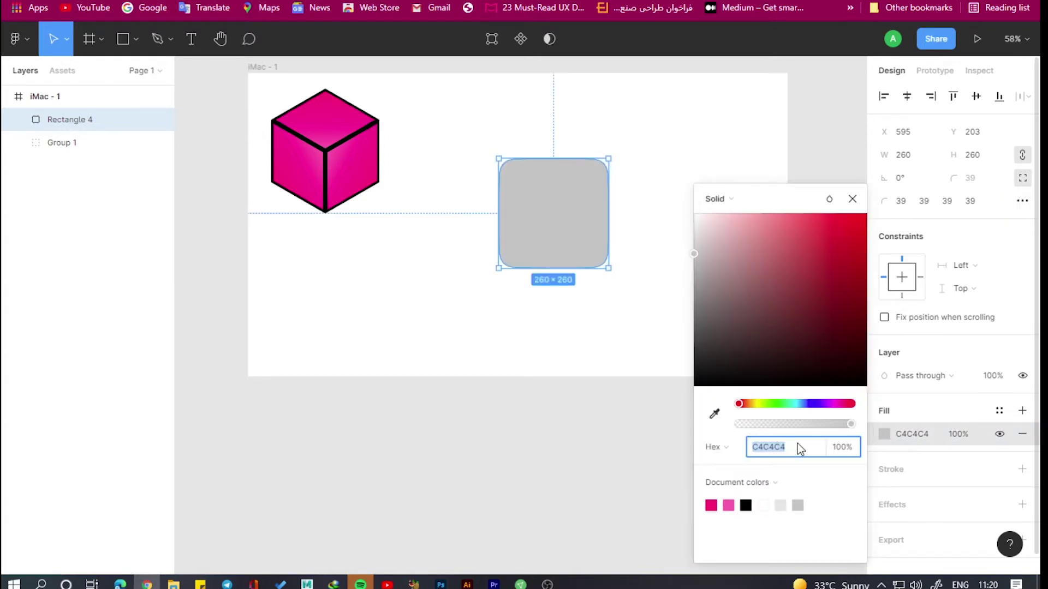
click(731, 199)
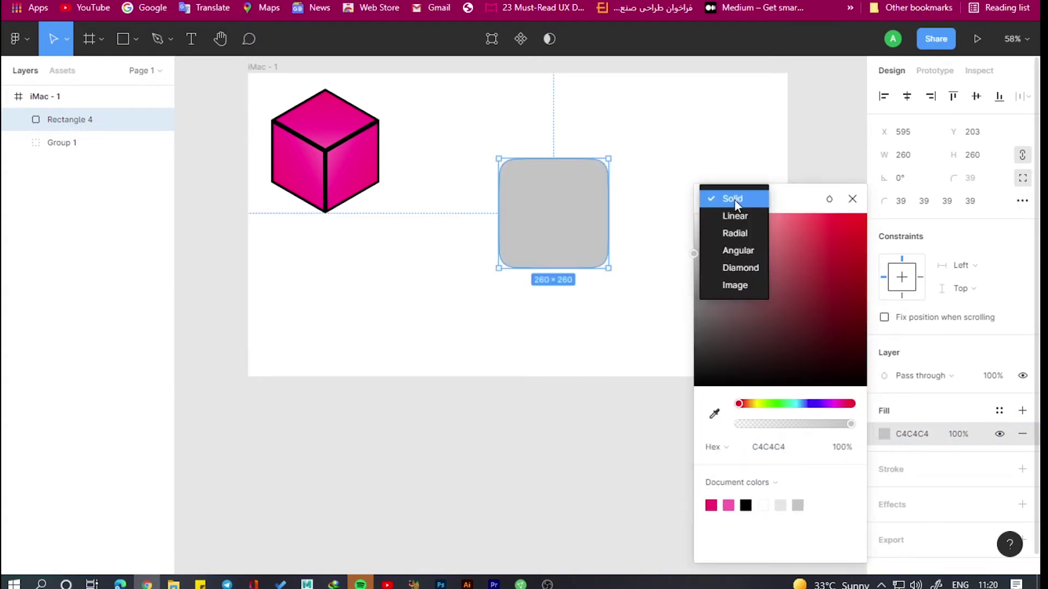
click(710, 507)
click(850, 199)
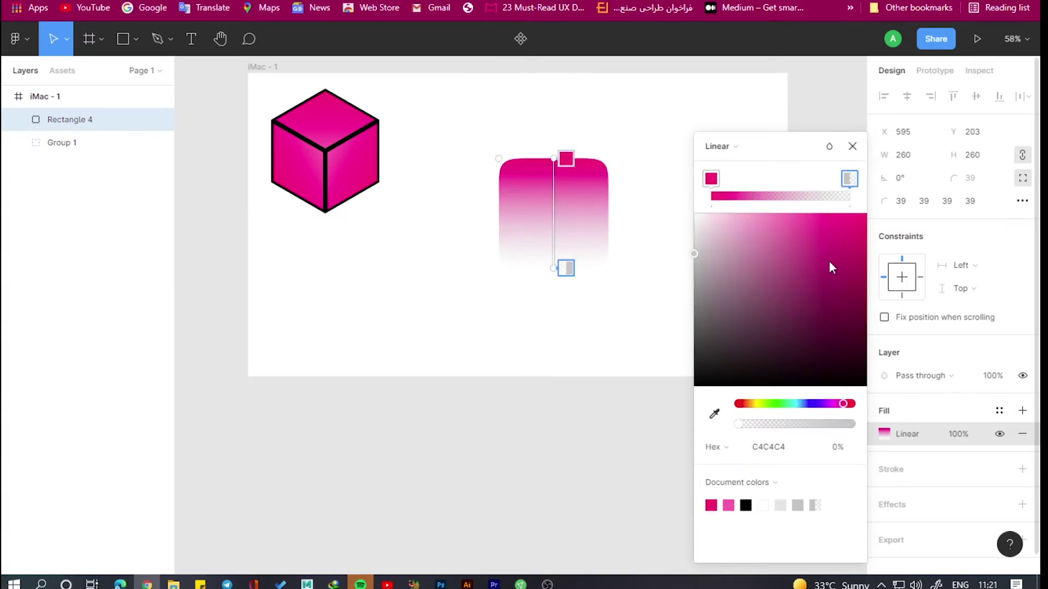
click(729, 506)
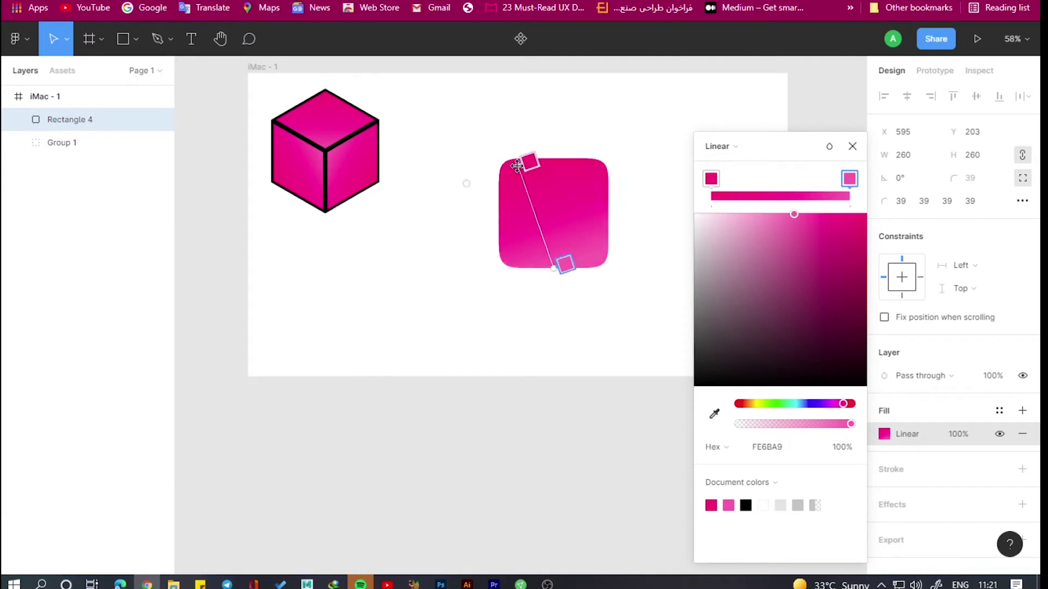
drag(553, 162, 502, 159)
drag(554, 269, 617, 254)
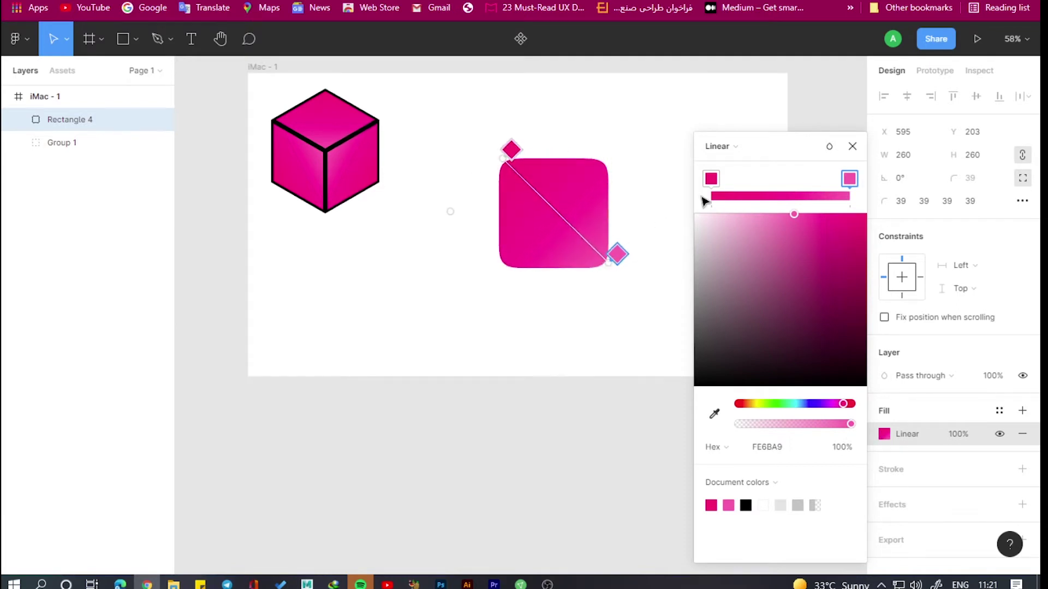
click(853, 146)
Make the rounded square an Easometric Top Left diamond, move it right, and duplicate it below.
right_click(555, 216)
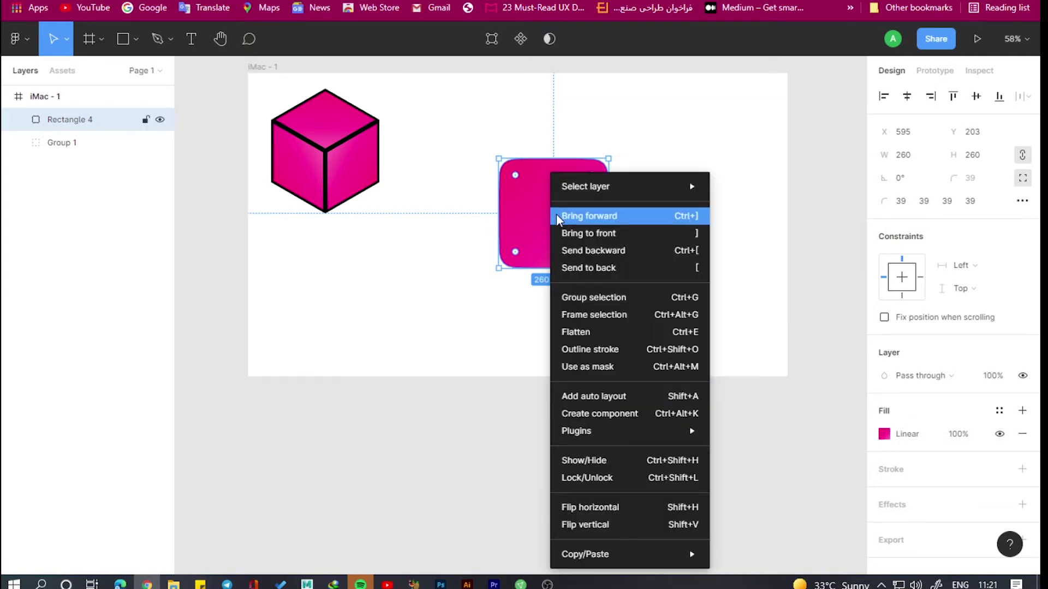
mouse_move(576, 431)
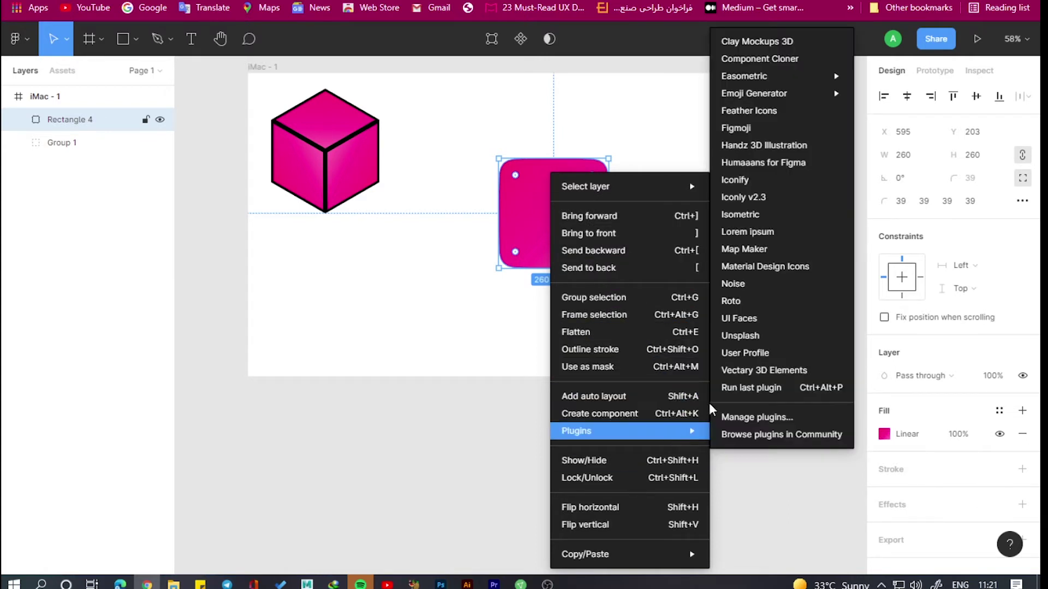
mouse_move(745, 76)
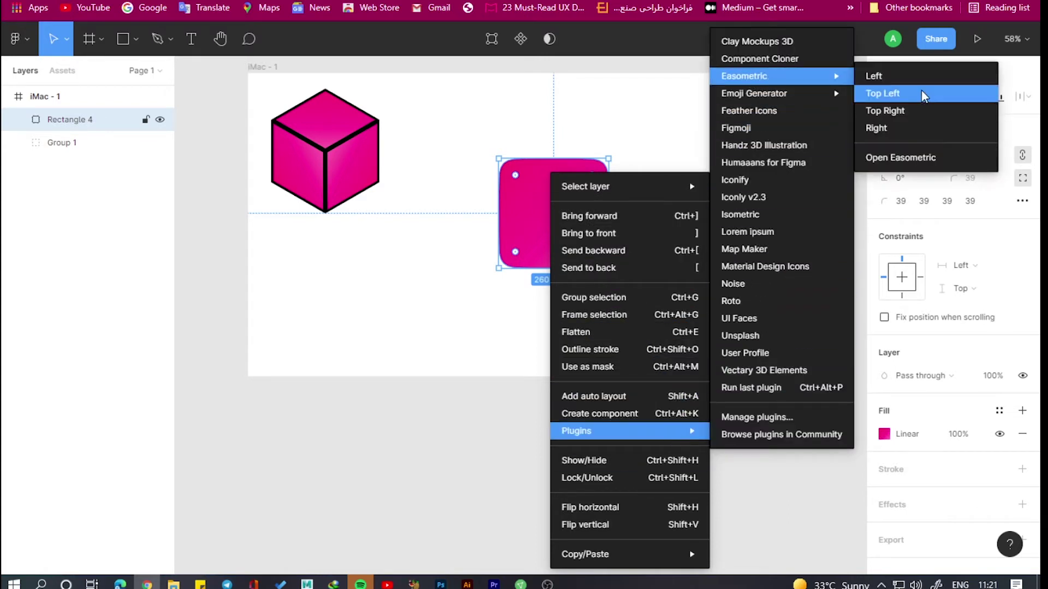
click(922, 93)
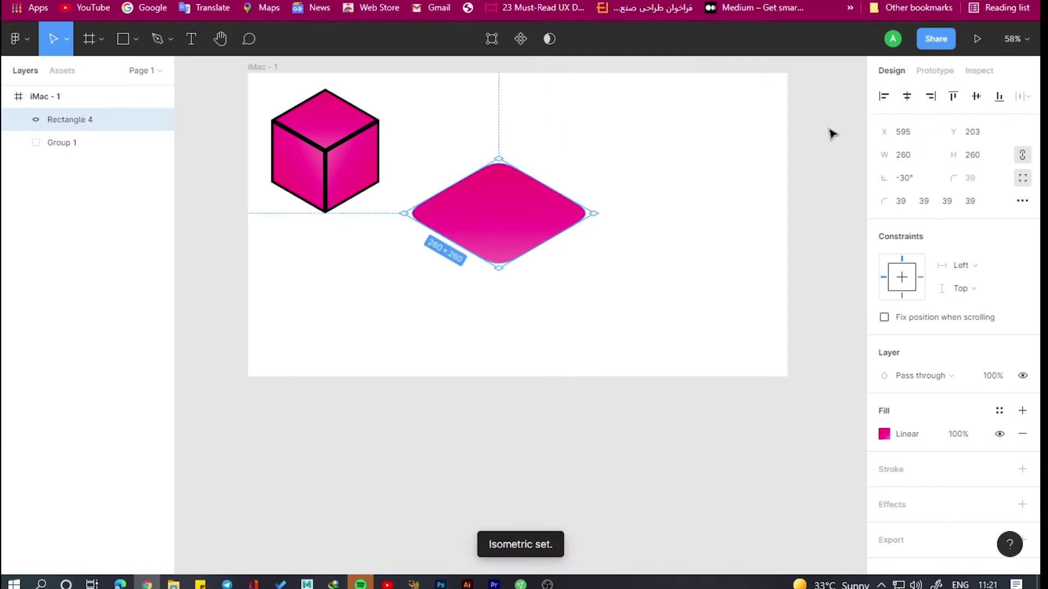
drag(498, 213, 587, 220)
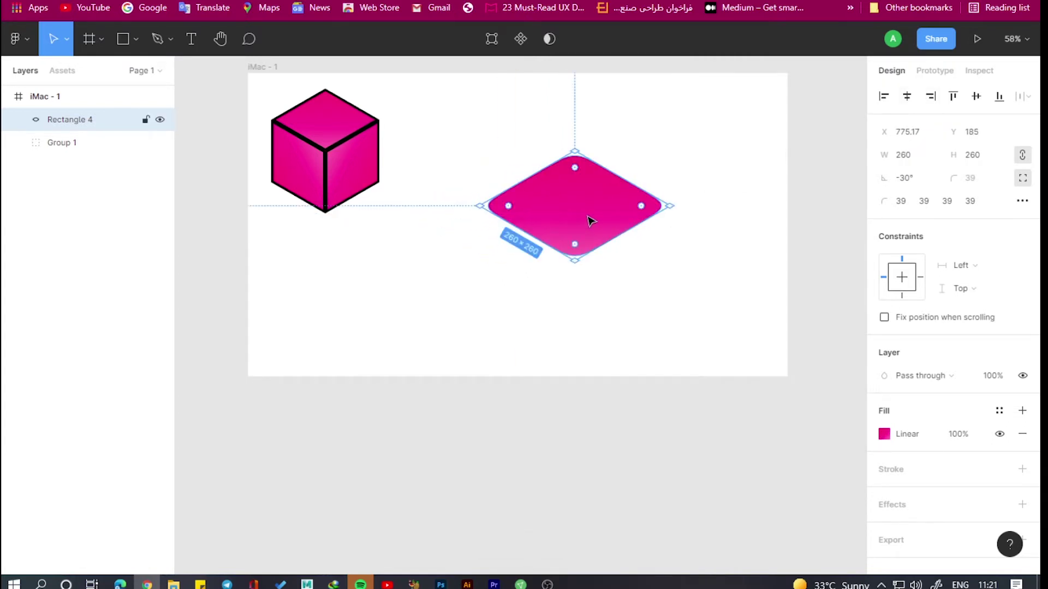
drag(587, 214, 583, 285)
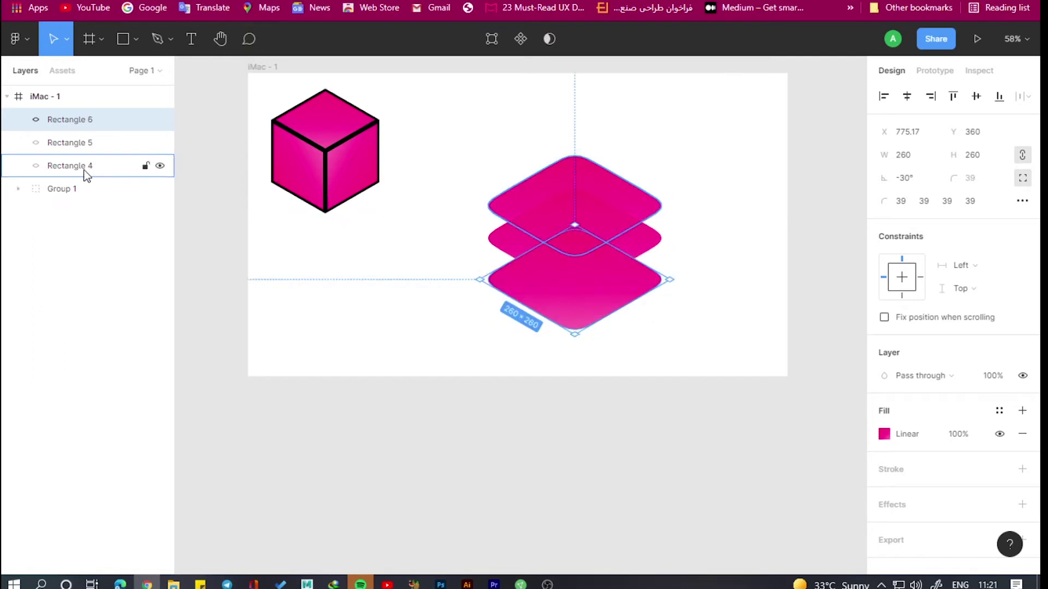
Move Rectangles 4 and 6 up to the top of the Layers list.
mouse_move(81, 167)
mouse_down()
mouse_move(93, 125)
mouse_move(80, 122)
mouse_up()
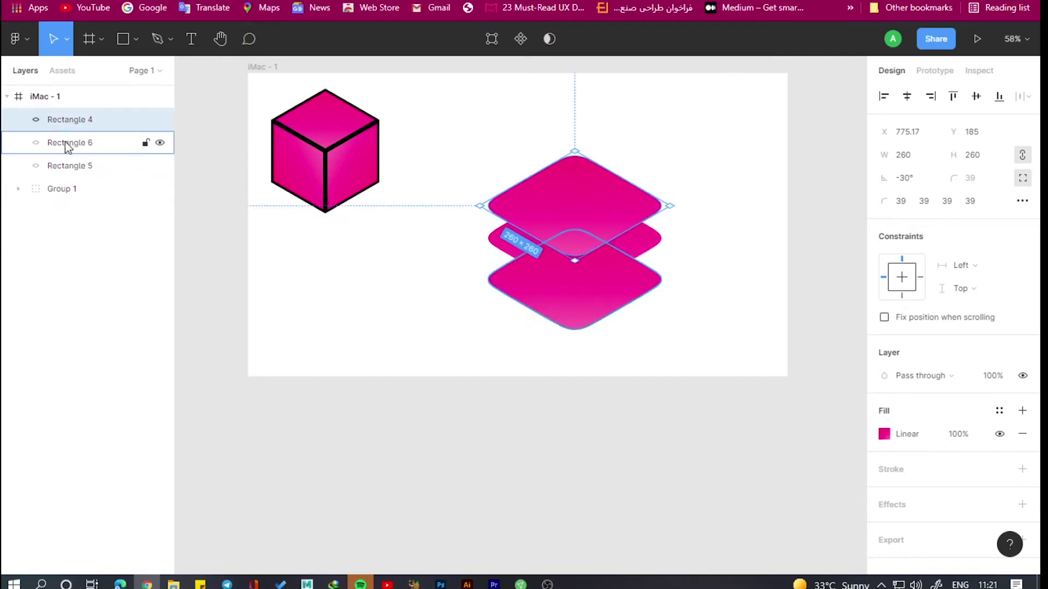
click(65, 142)
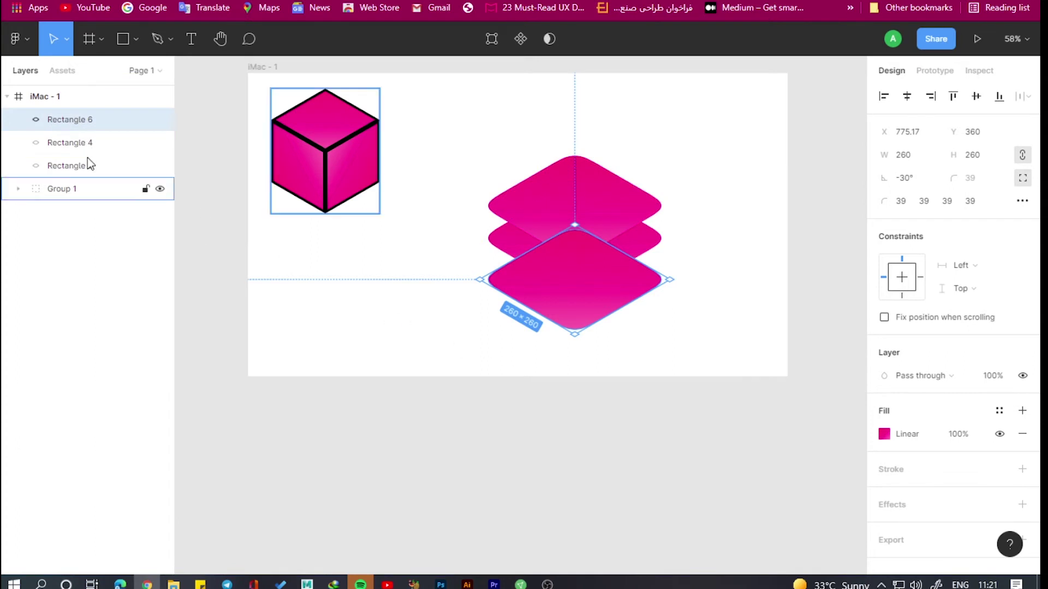
mouse_move(82, 143)
mouse_down()
mouse_move(72, 116)
mouse_move(73, 154)
mouse_move(60, 138)
mouse_up()
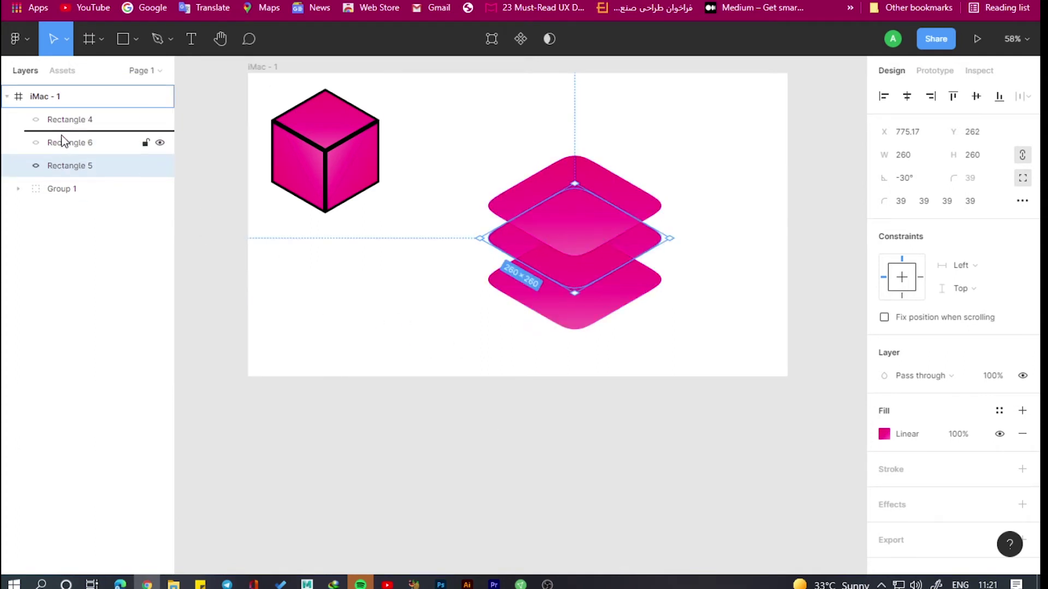
Darken the middle diamond's gradient end stop to a deeper pink.
click(365, 400)
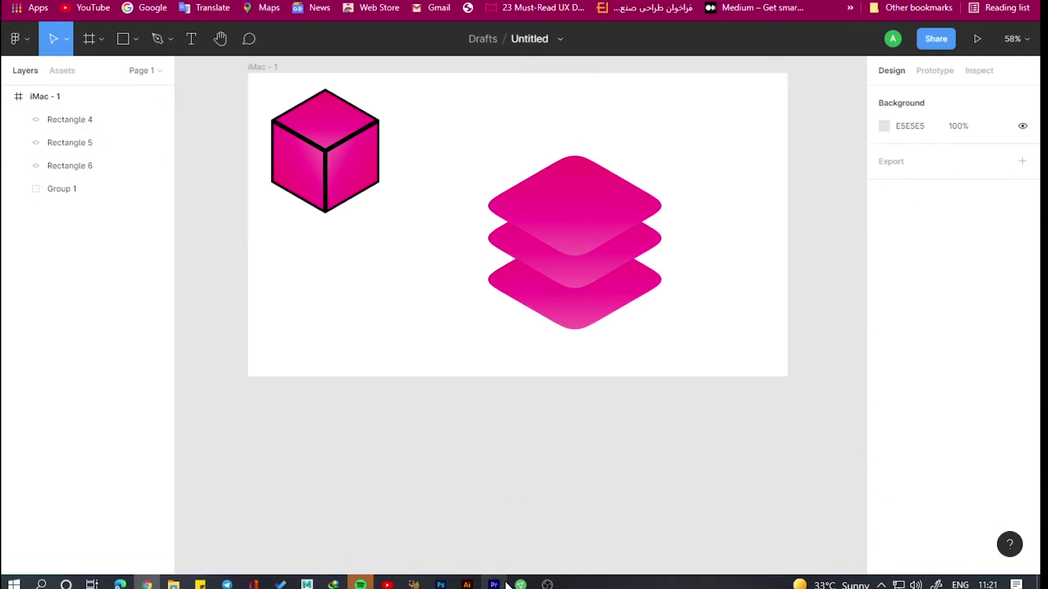
click(580, 278)
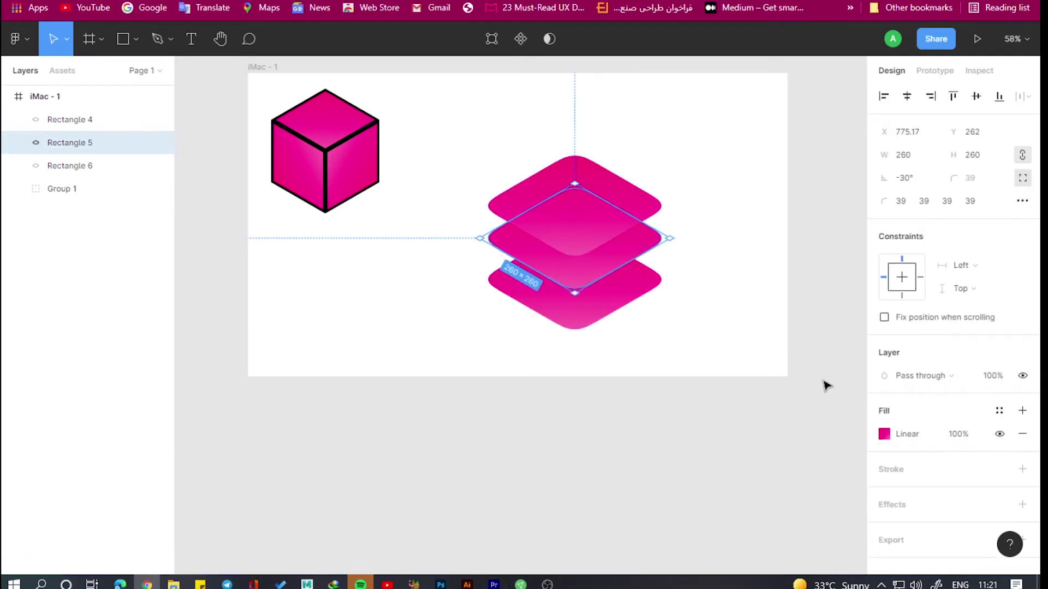
click(884, 434)
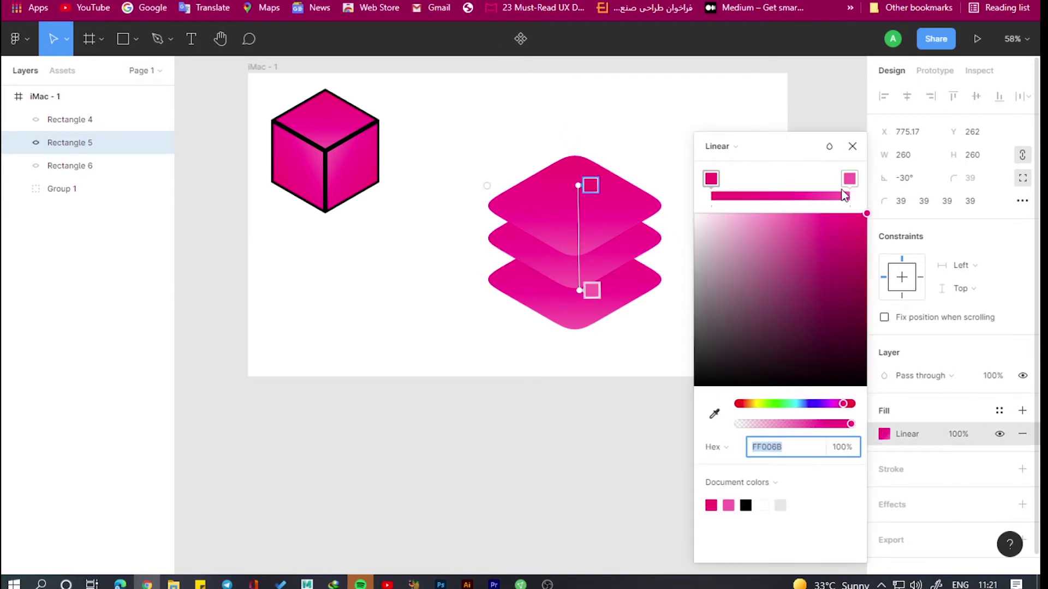
click(711, 179)
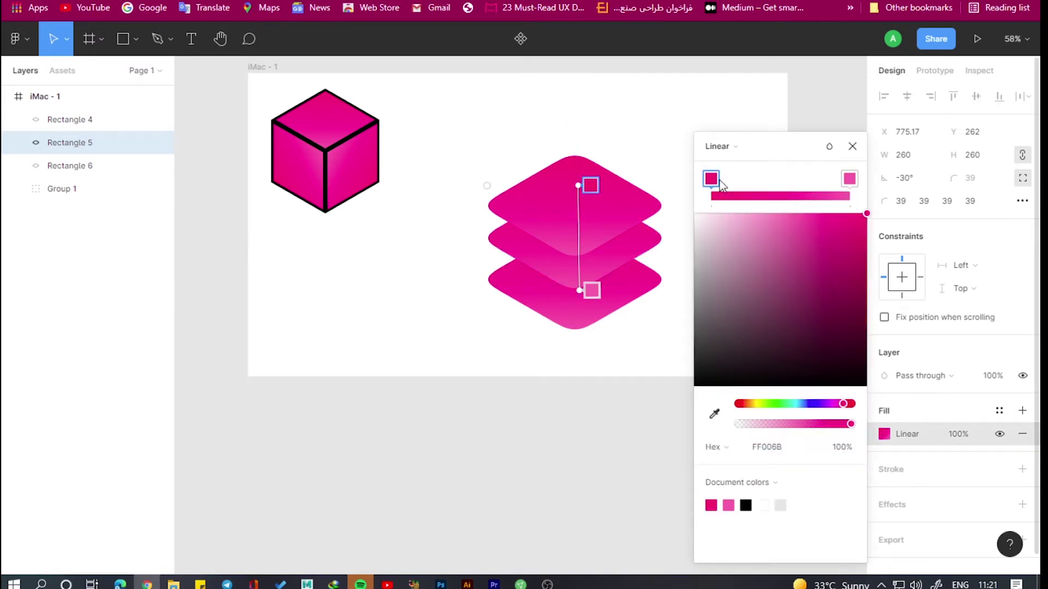
click(853, 181)
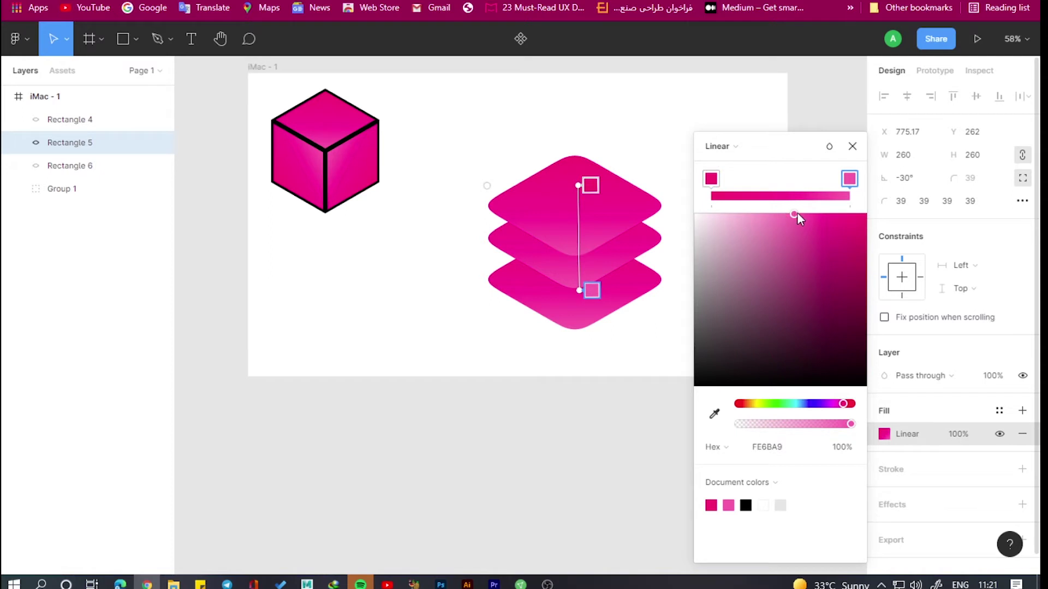
drag(796, 213, 833, 213)
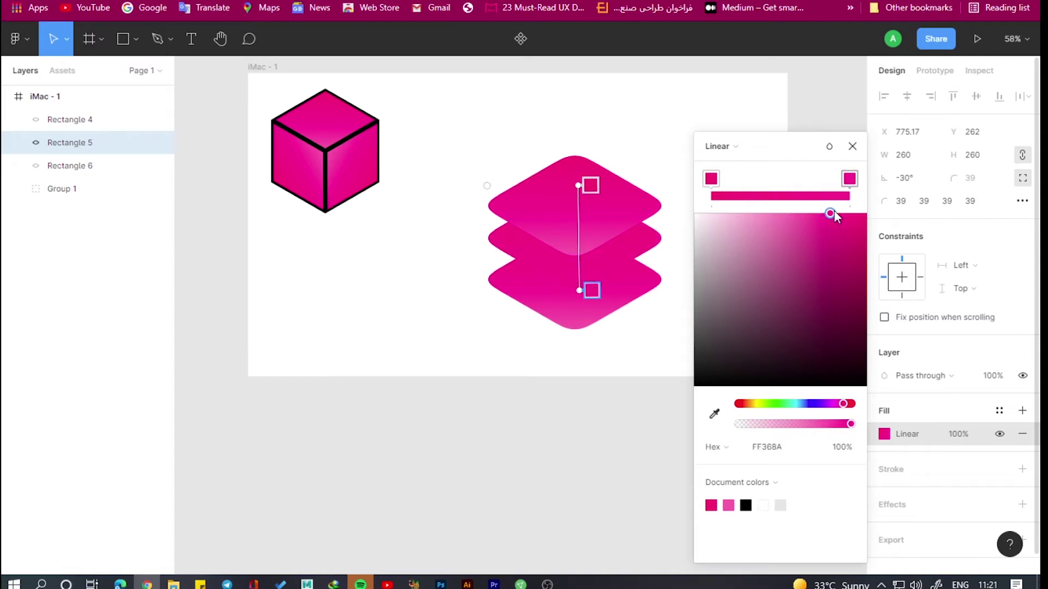
Darken the bottom diamond (Rectangle 6) gradient end stop to an even deeper pink.
click(60, 166)
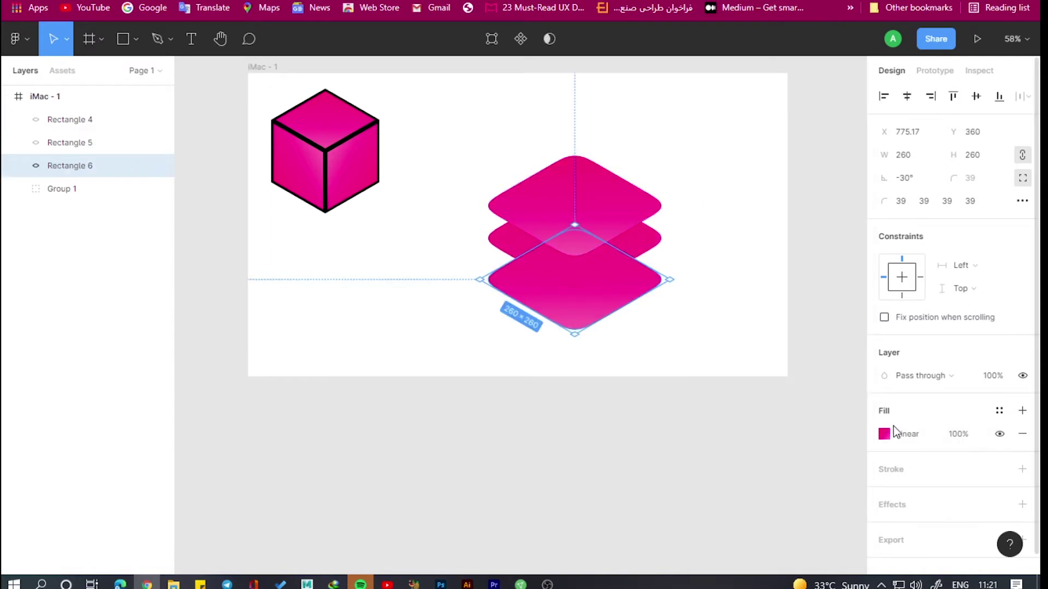
click(884, 434)
click(849, 183)
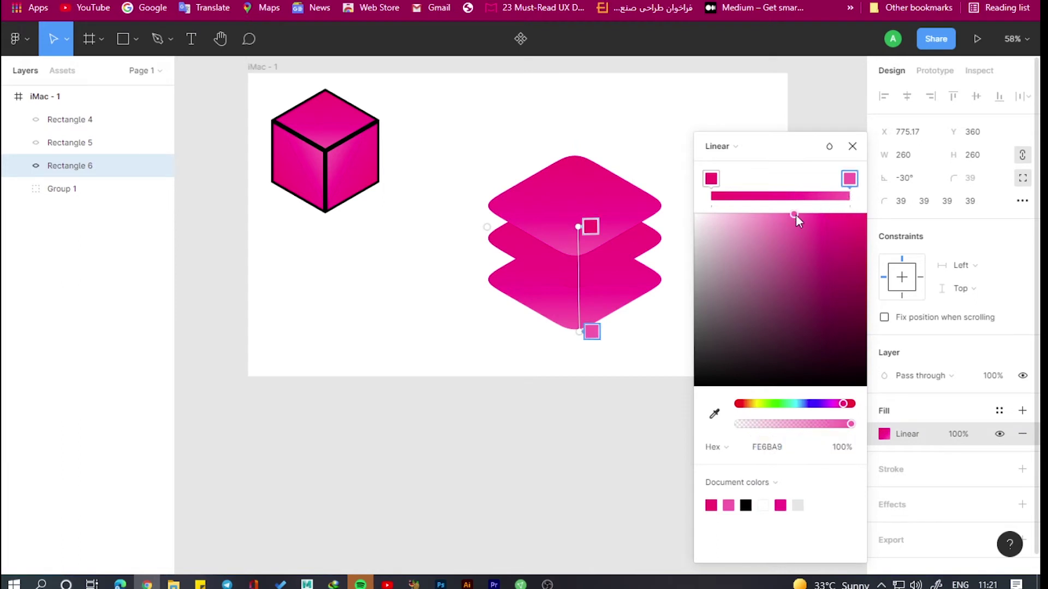
drag(796, 217, 875, 246)
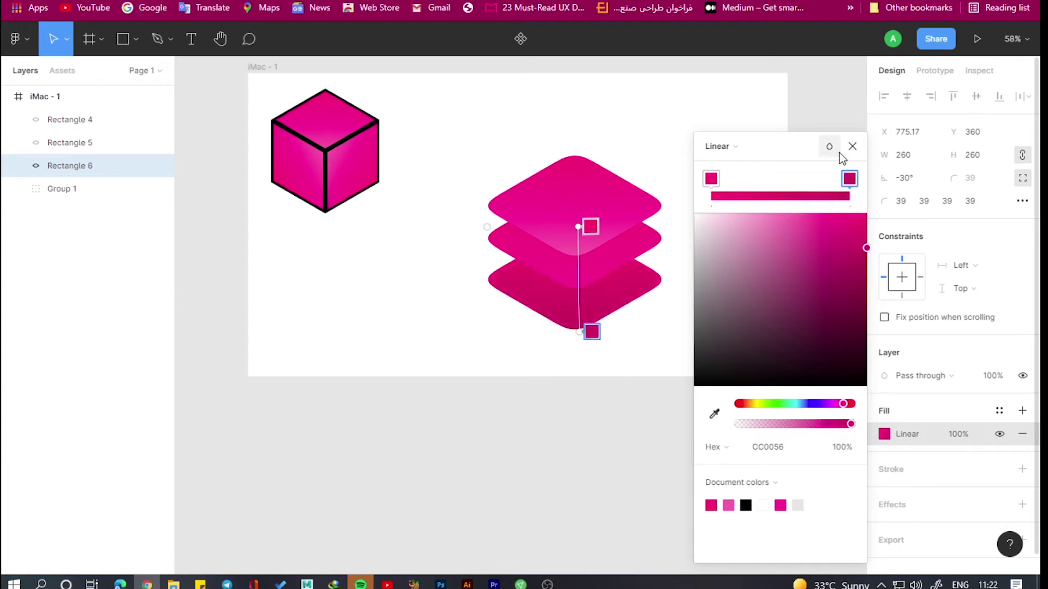
click(851, 146)
click(623, 431)
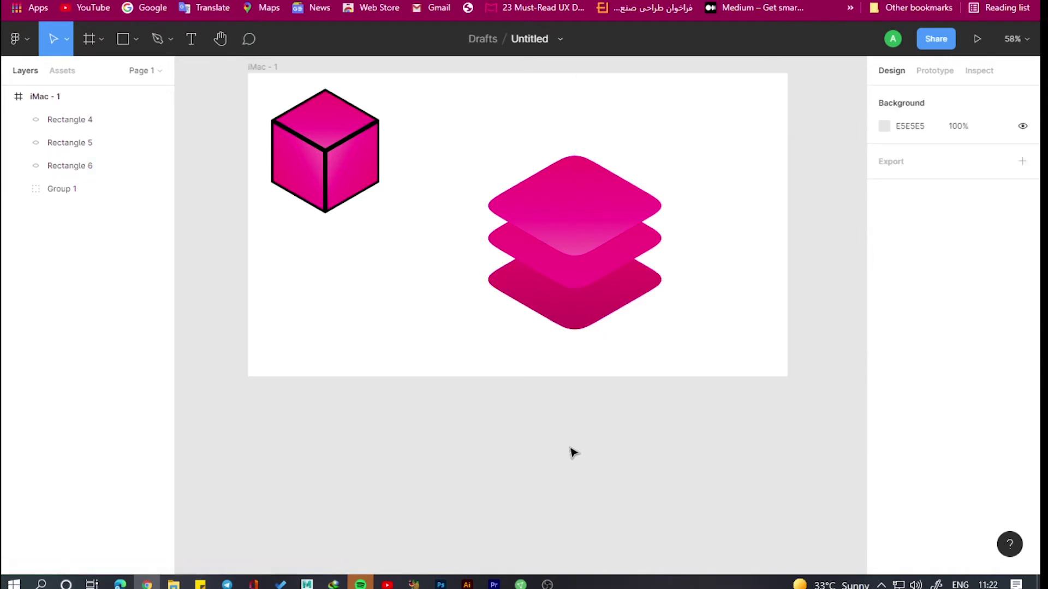
Distribute the three diamonds with even vertical spacing.
click(568, 322)
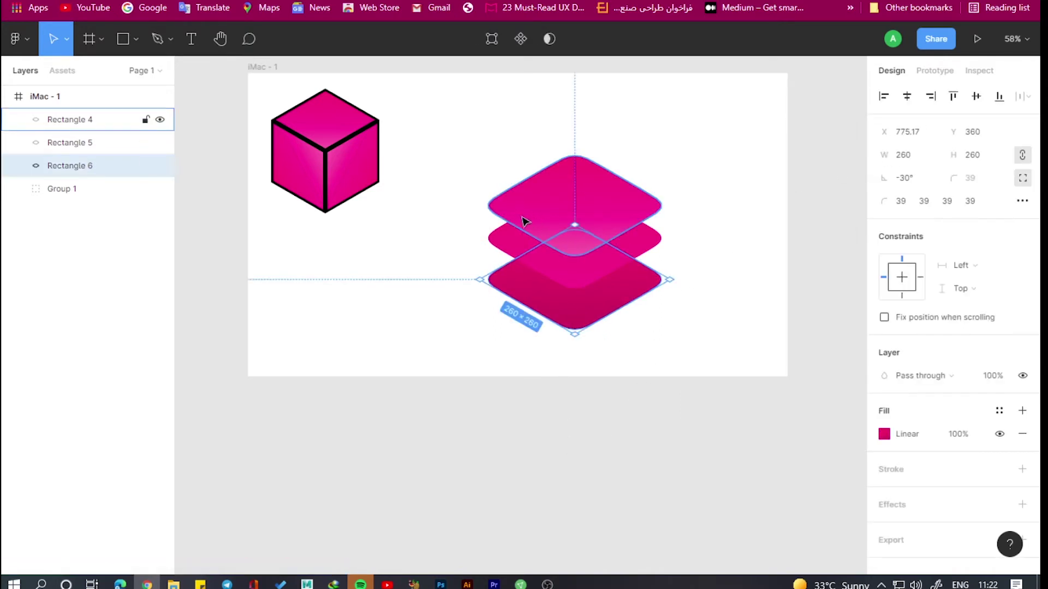
shift+click(503, 239)
shift+click(578, 173)
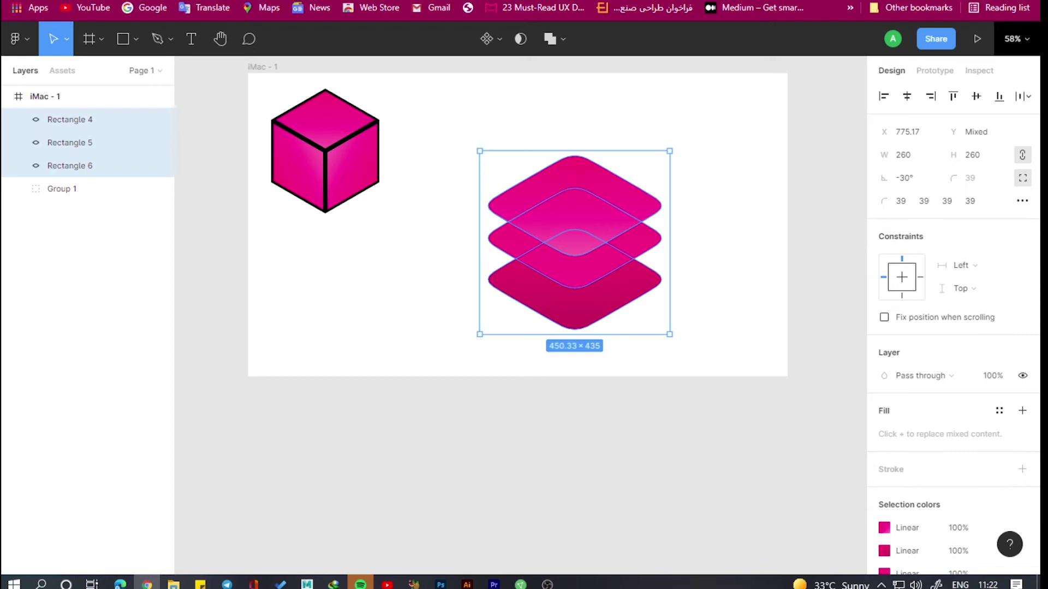
click(1028, 96)
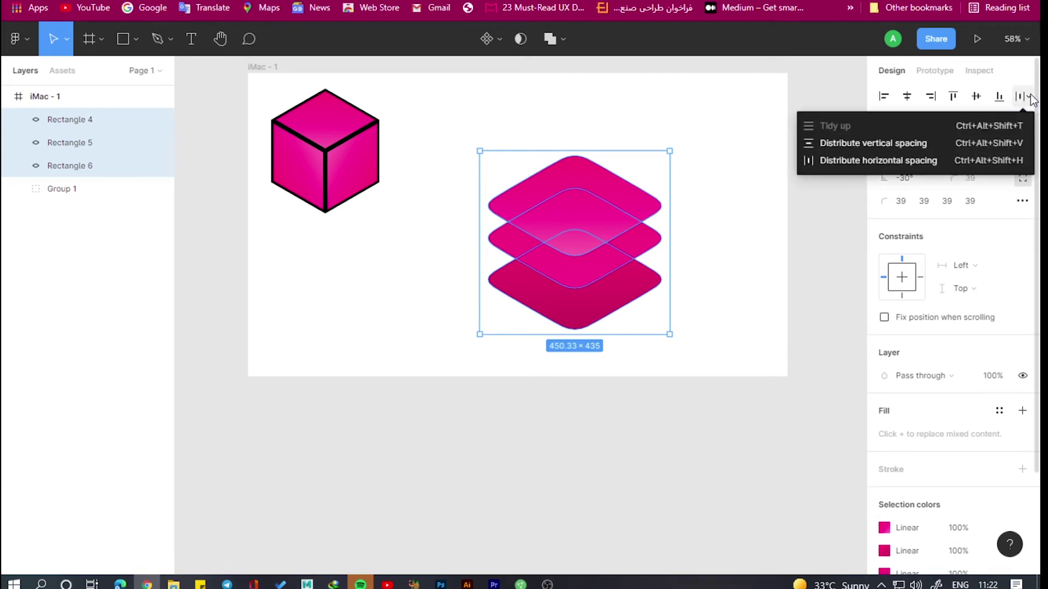
click(873, 142)
click(835, 145)
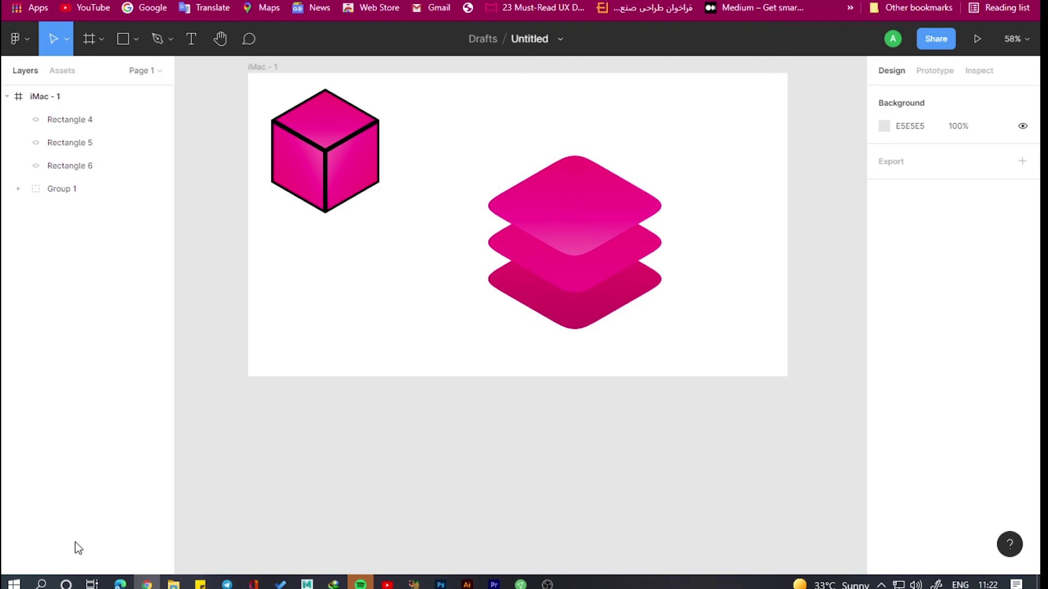
Move the three-diamond stack left and slightly down.
click(561, 208)
shift+click(573, 289)
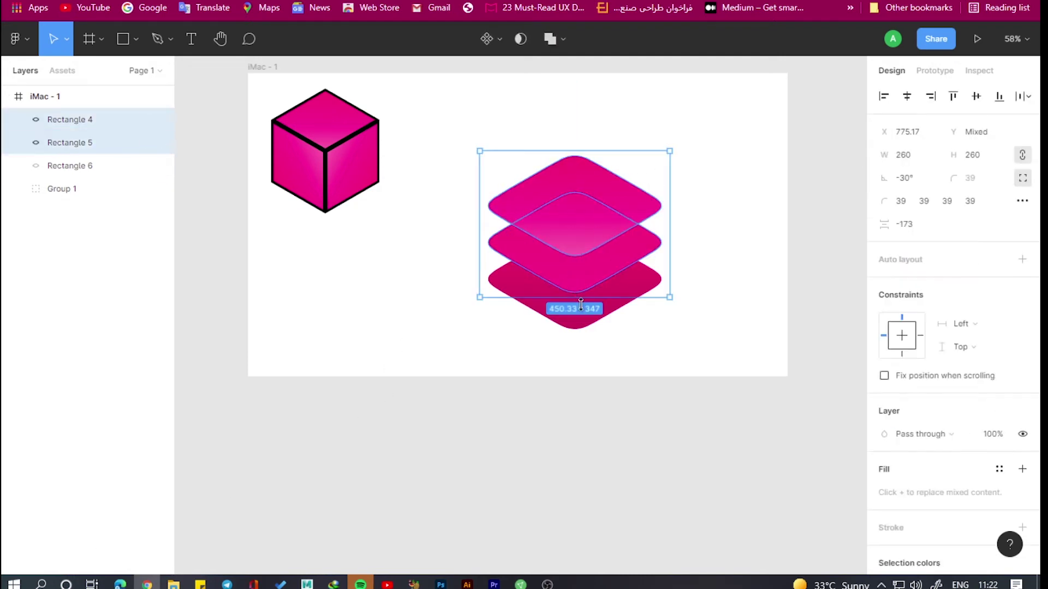
shift+click(588, 320)
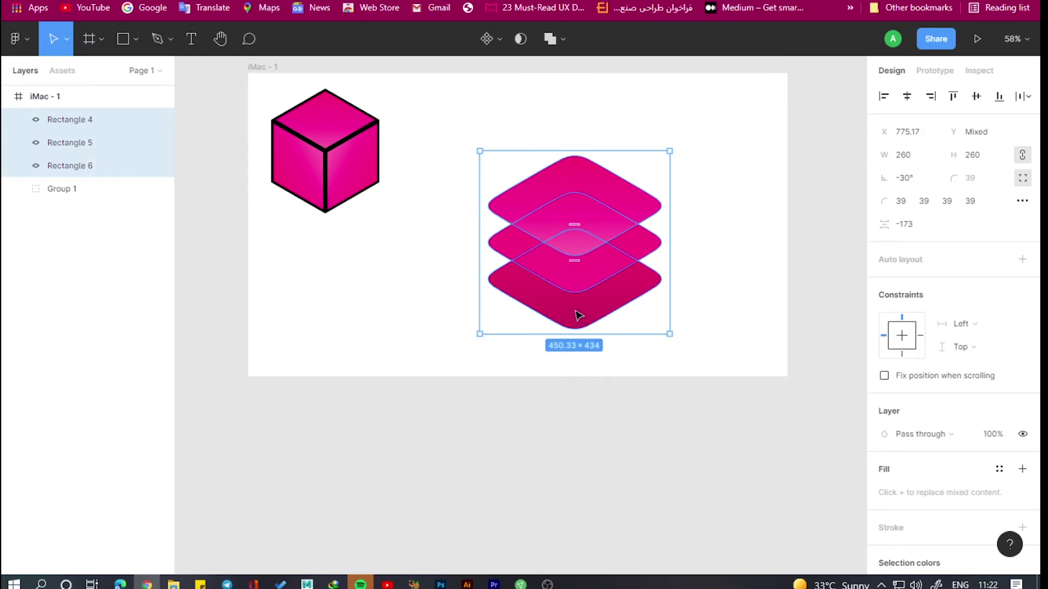
mouse_move(574, 183)
mouse_down()
mouse_move(344, 237)
mouse_move(402, 229)
mouse_move(439, 204)
mouse_up()
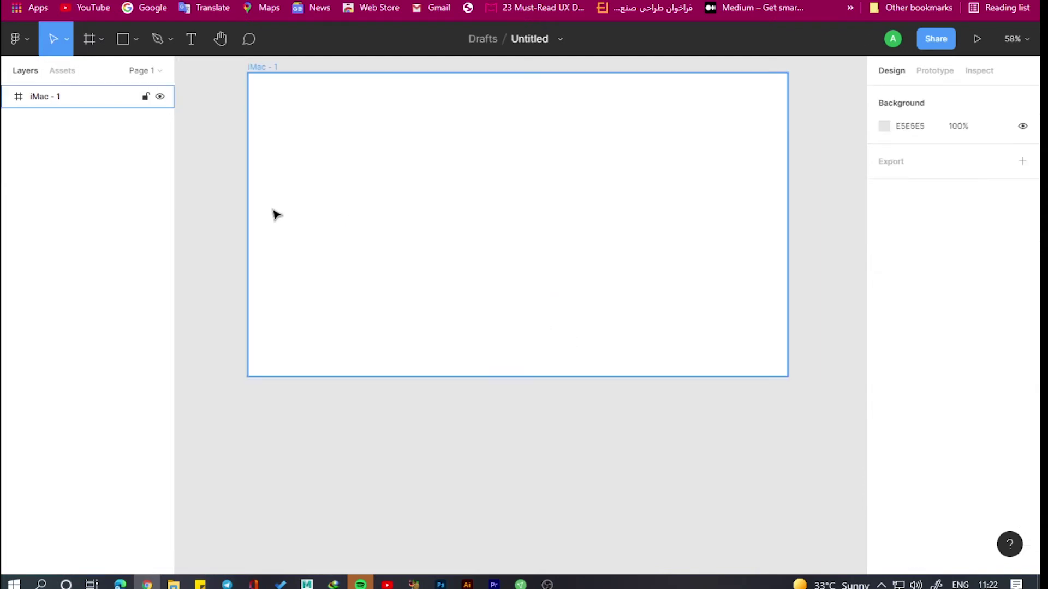
Paste the three iPhone 11 Pro Max screens below the iMac frame.
key(ctrl+v)
scroll(494, 203, down, 5)
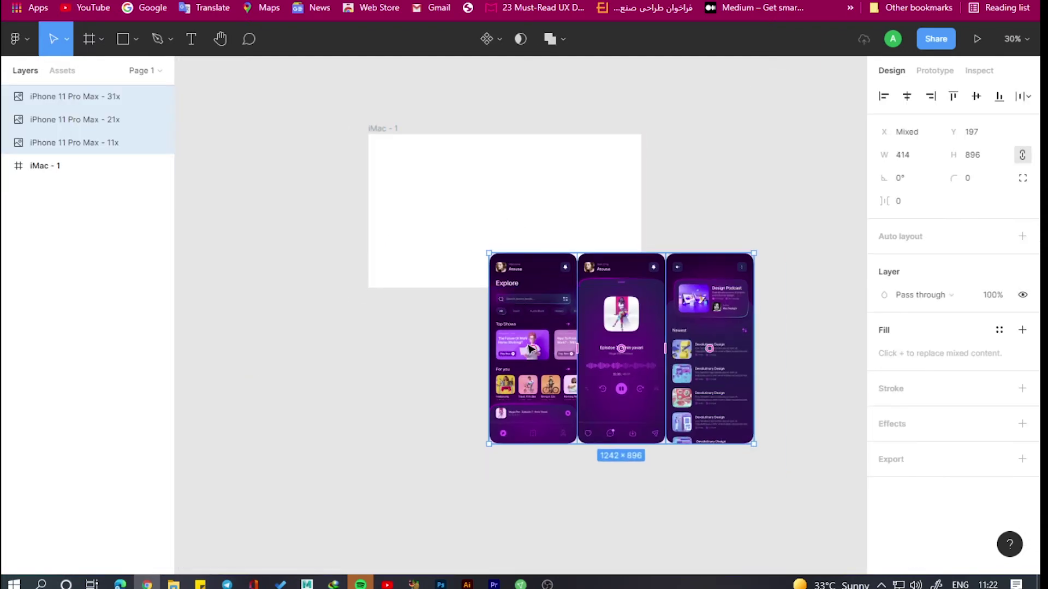
drag(532, 350, 400, 426)
Spread the three phone screens apart with equal 258 px gaps.
click(678, 328)
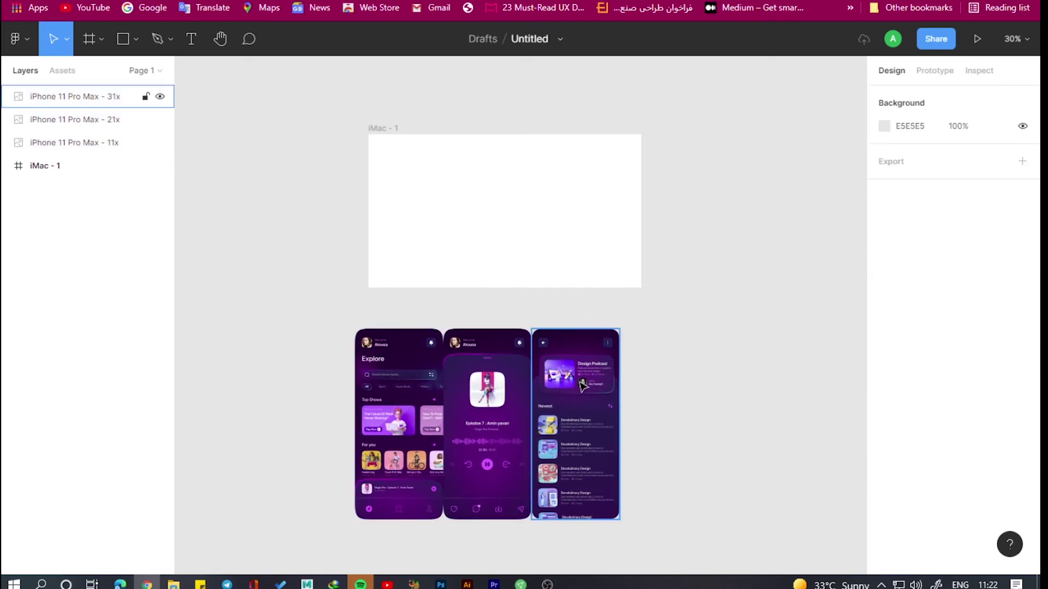
drag(597, 377, 713, 378)
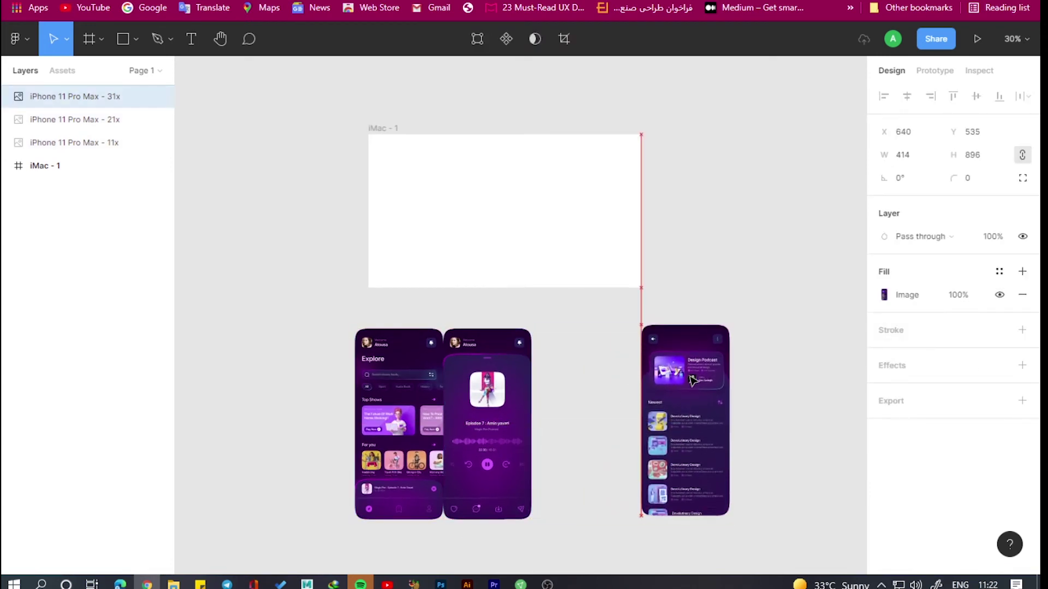
drag(524, 389, 568, 389)
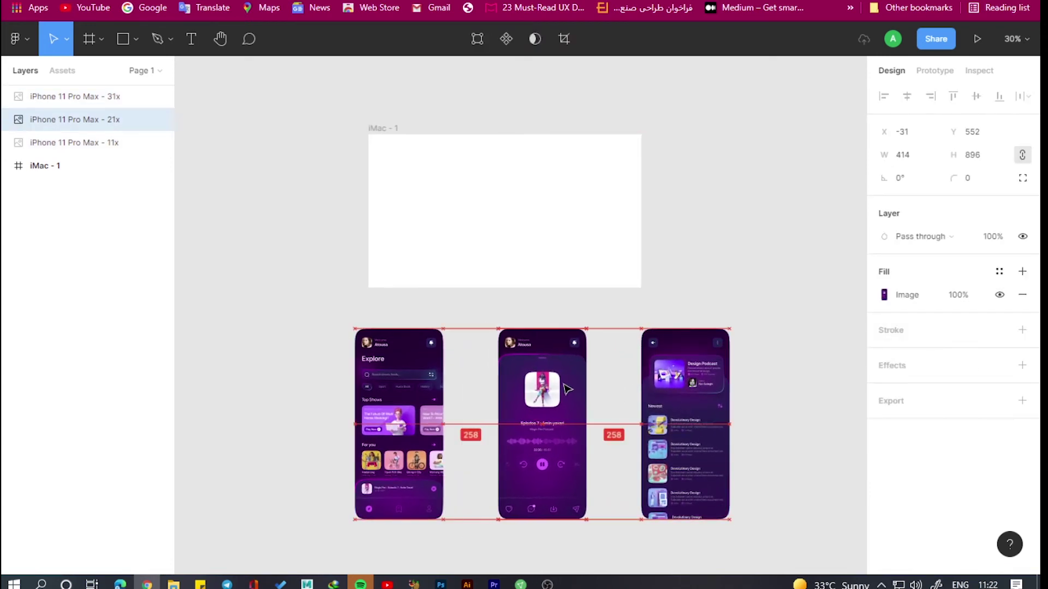
click(723, 210)
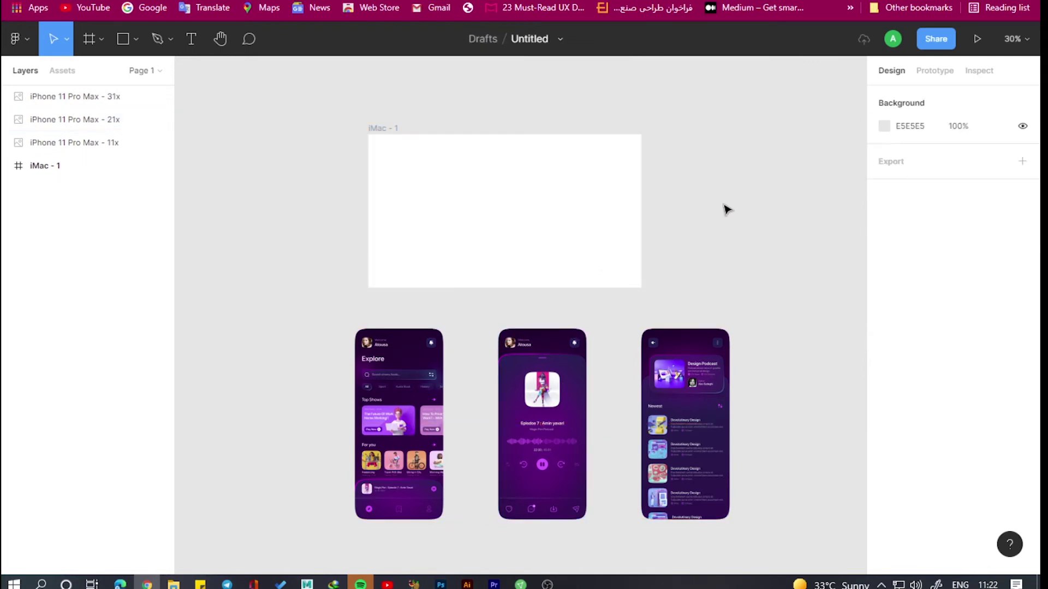
click(406, 370)
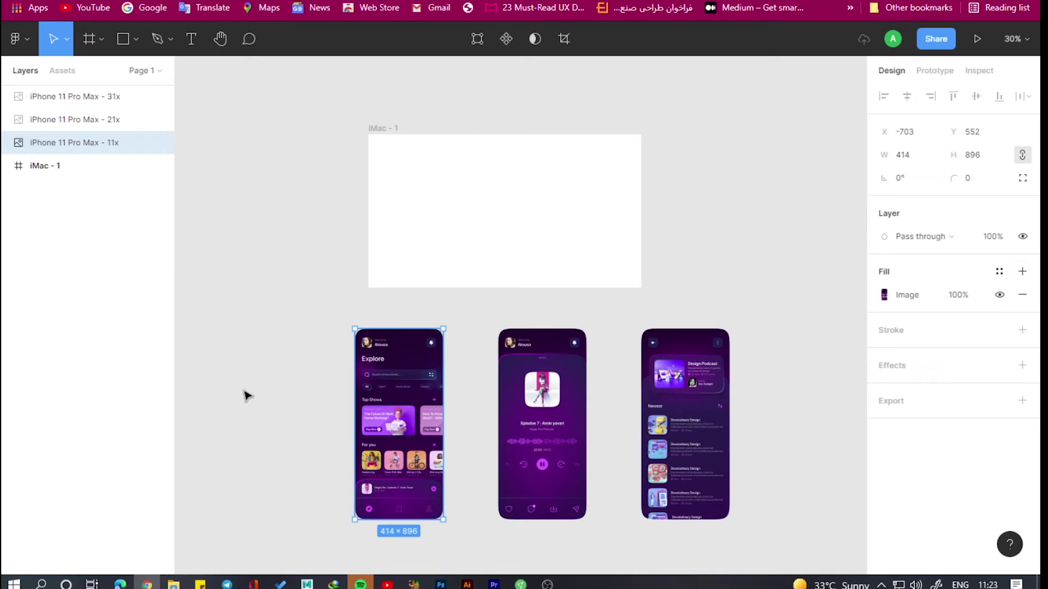
Add an inner shadow to all three phone screens with Y -15 and blur 30.
shift+click(537, 414)
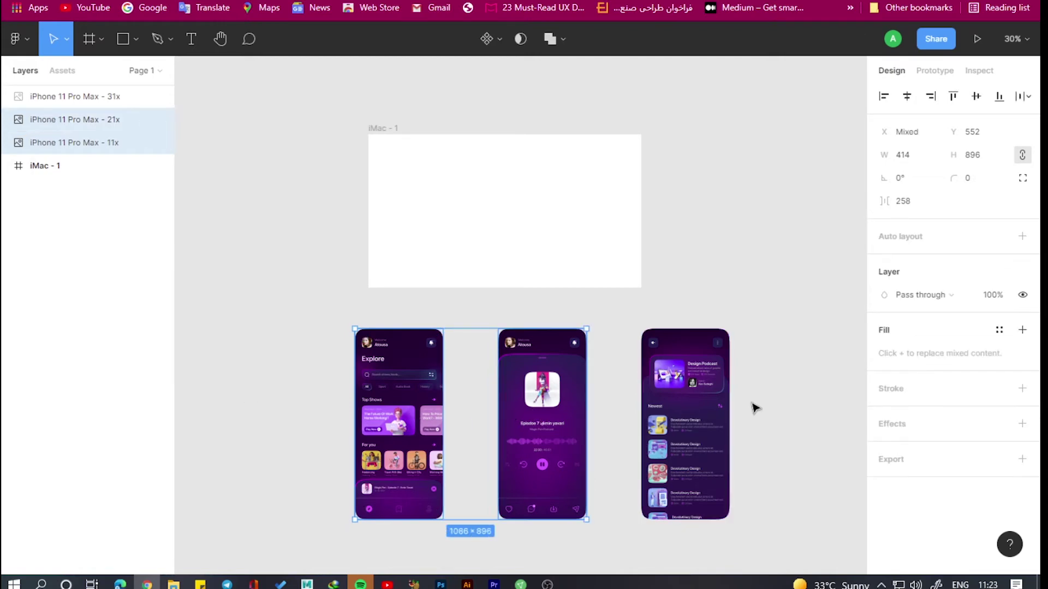
shift+click(701, 392)
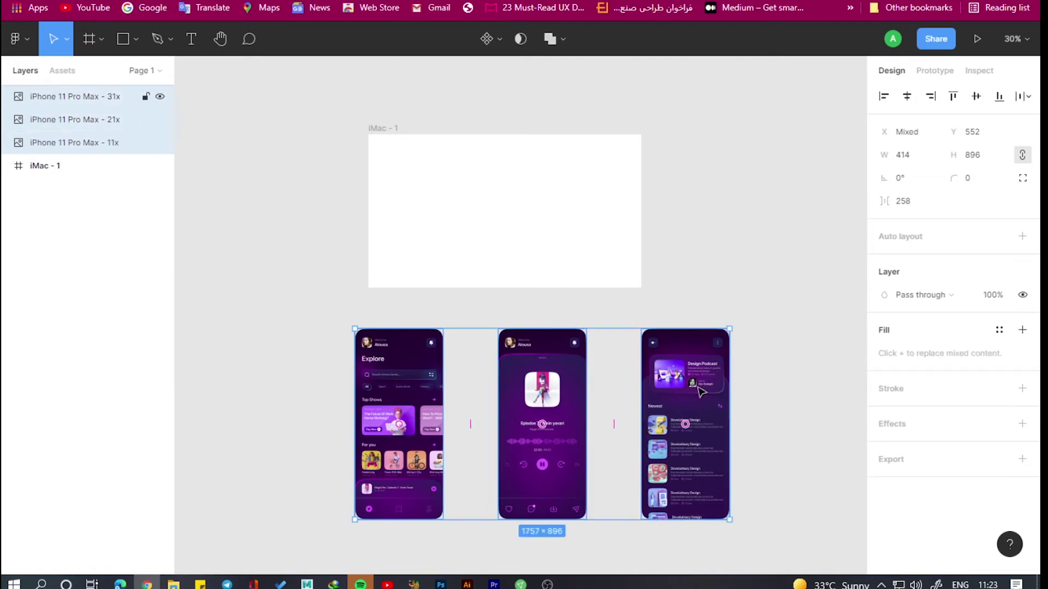
click(1022, 424)
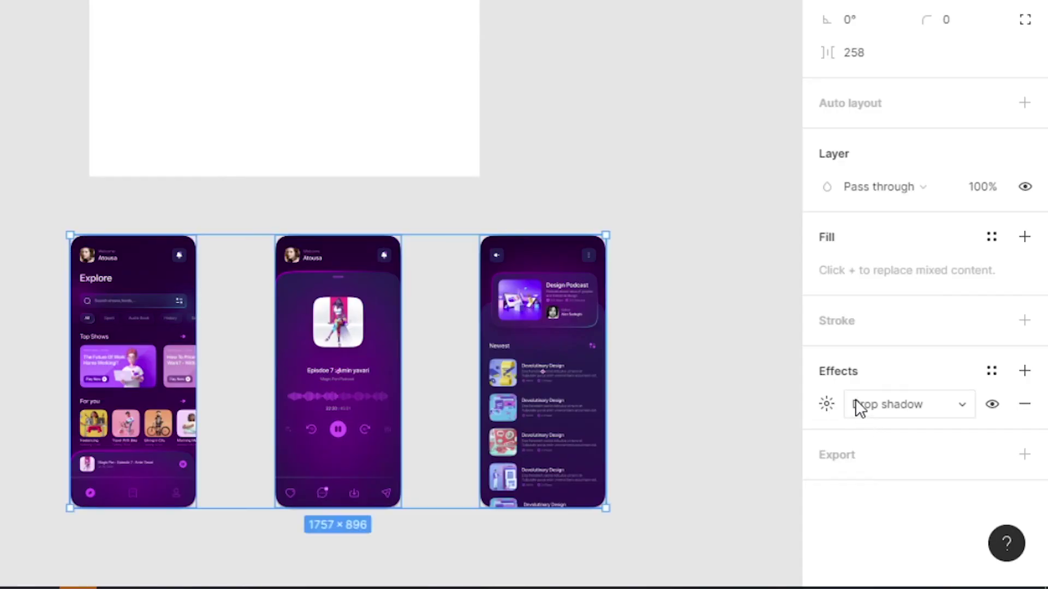
click(928, 404)
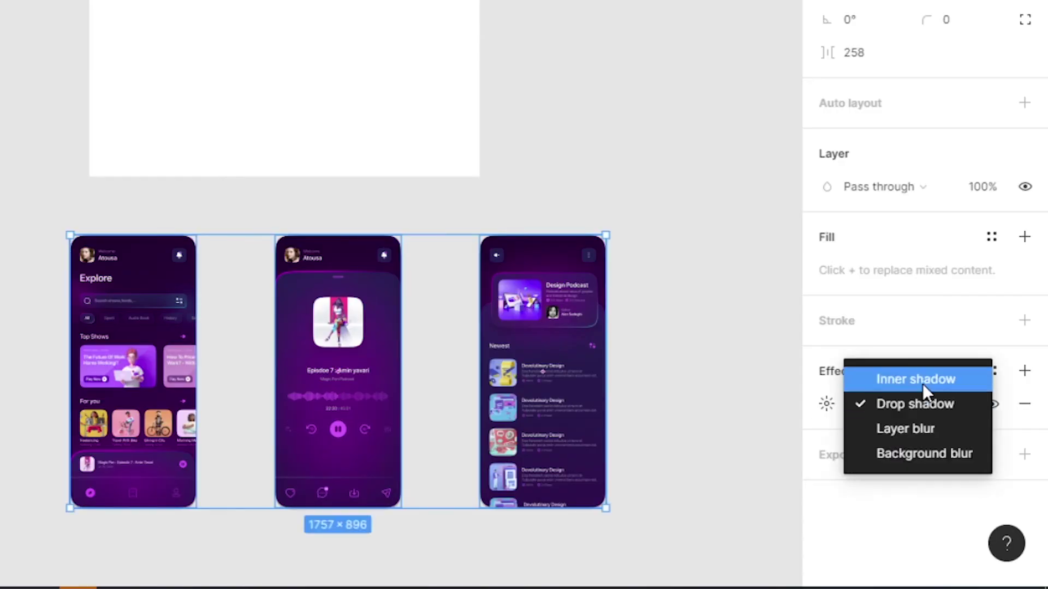
click(923, 381)
click(826, 404)
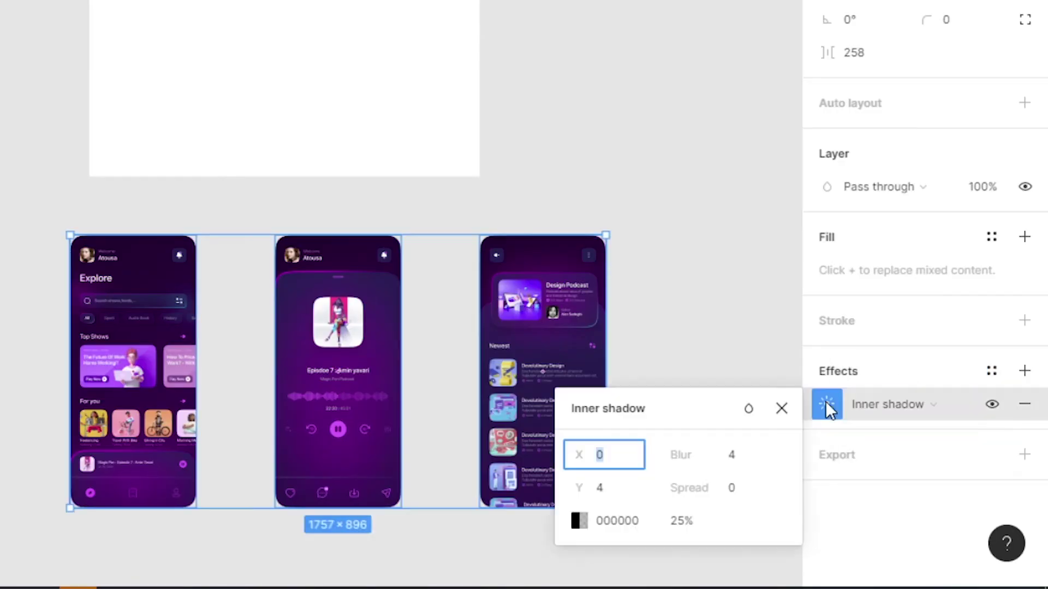
click(633, 485)
text(15)
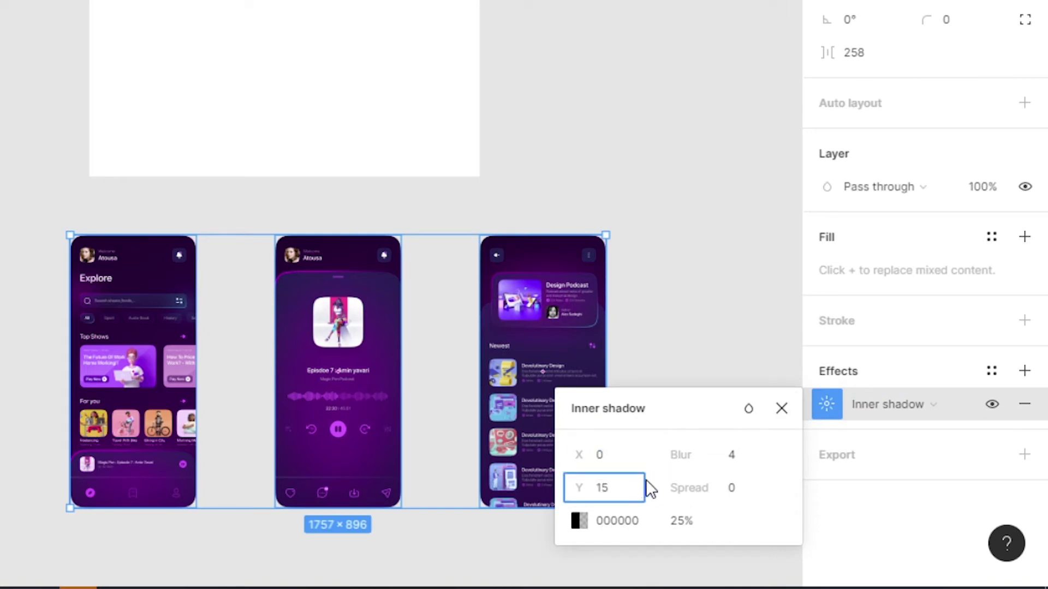
click(737, 463)
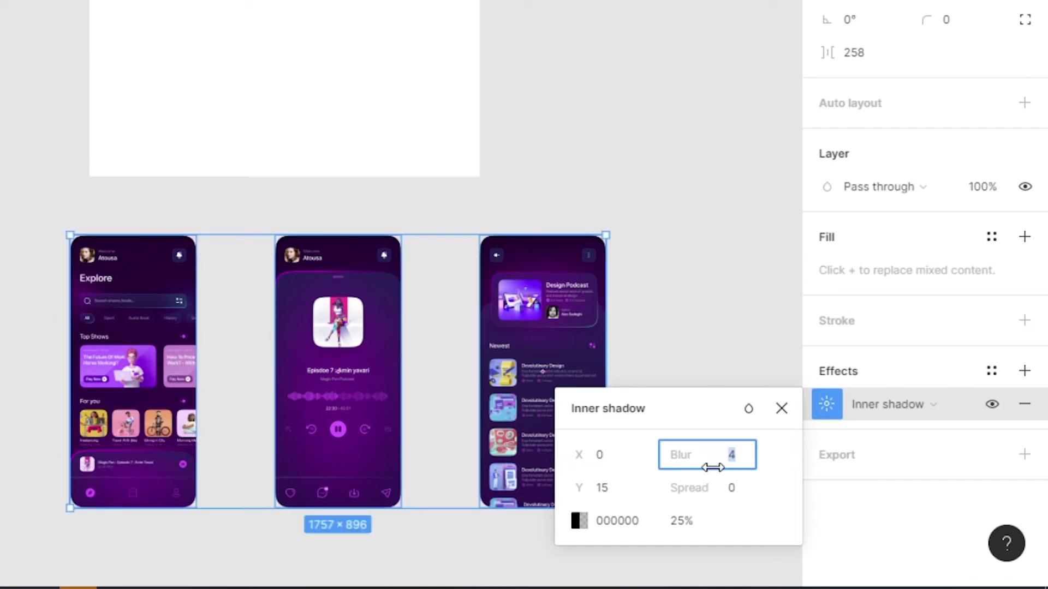
text(30)
key(Return)
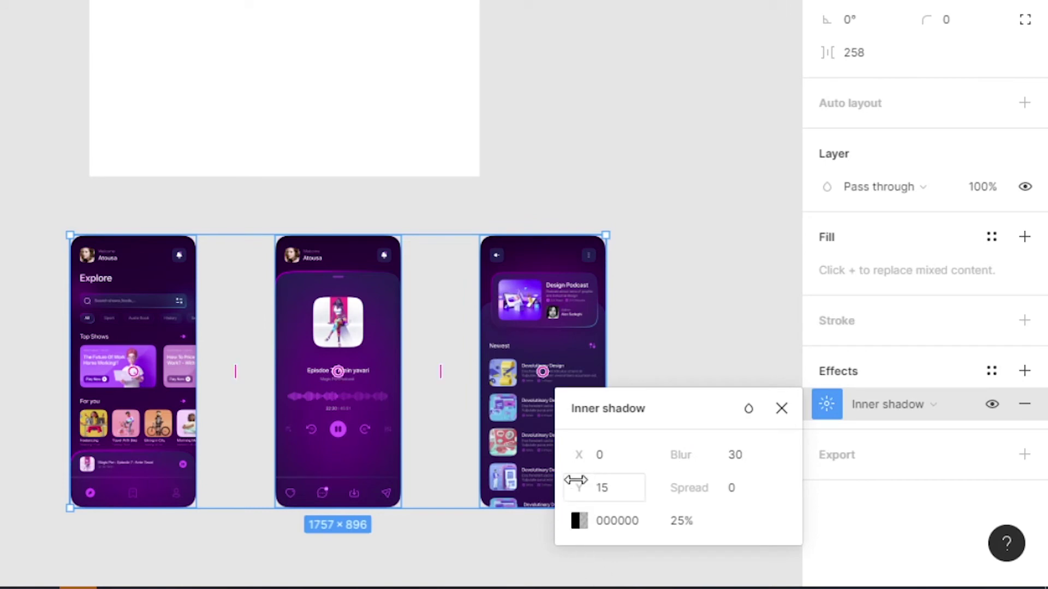
click(628, 489)
text(-15)
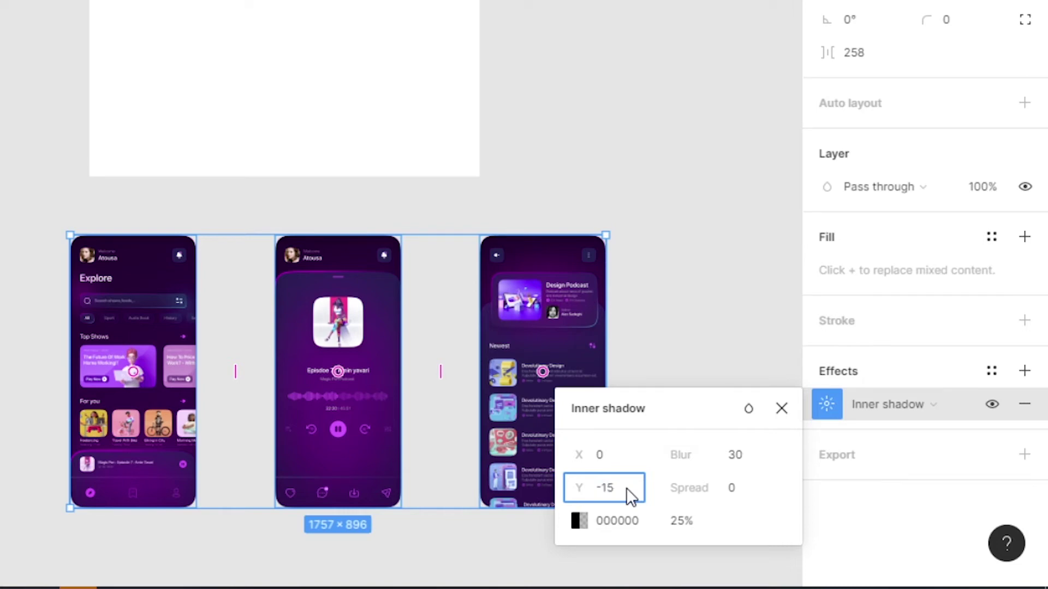
key(Return)
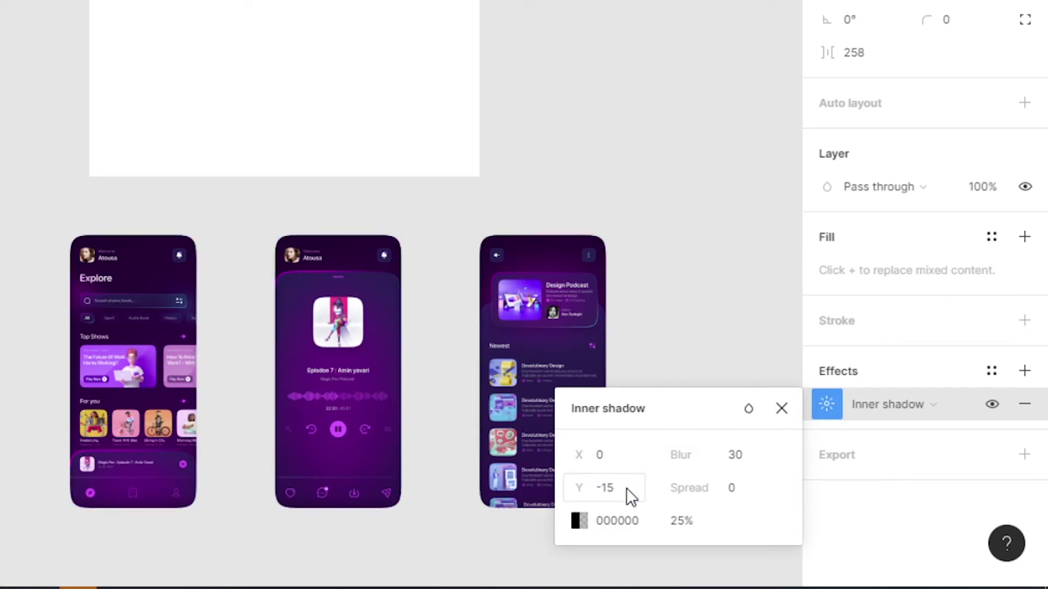
Make the inner shadow colour white FFFFFF at 31% opacity.
click(579, 520)
drag(349, 99, 260, 73)
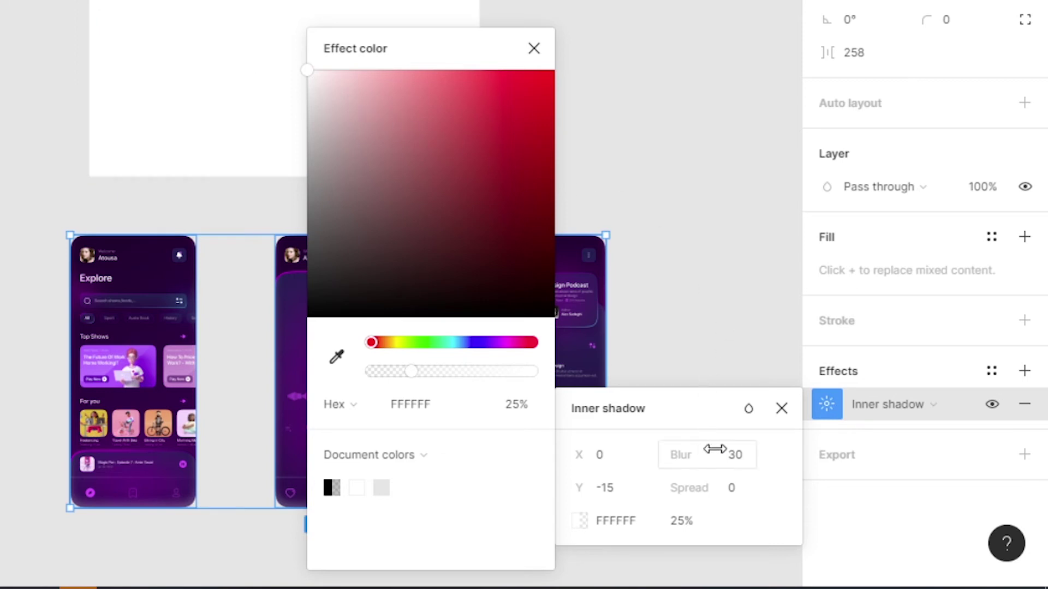
drag(409, 370, 422, 370)
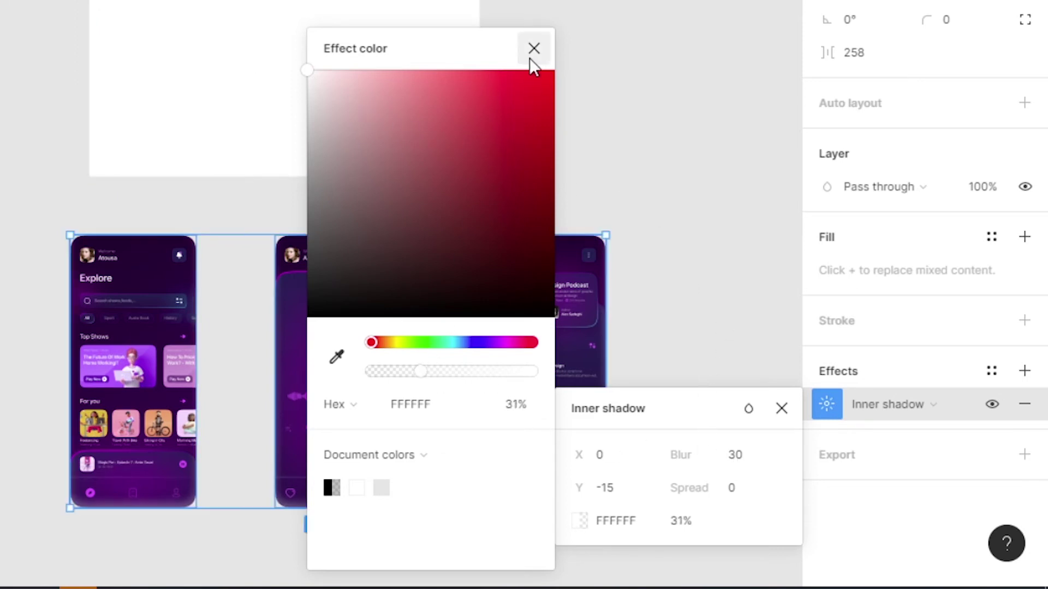
click(534, 48)
click(558, 70)
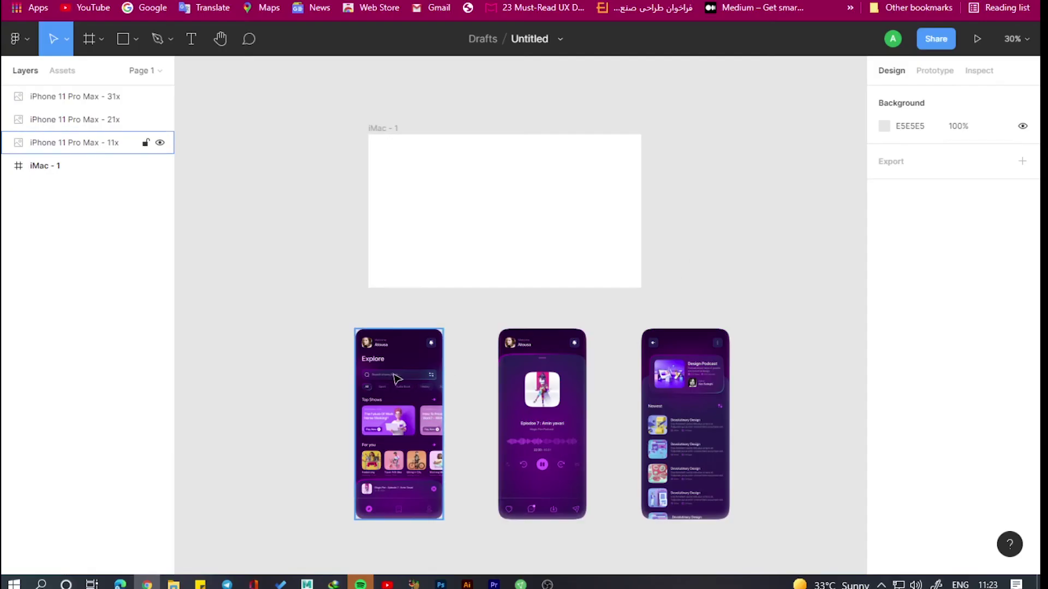
Scale the three phone screens down to 811 × 414 overall.
click(415, 382)
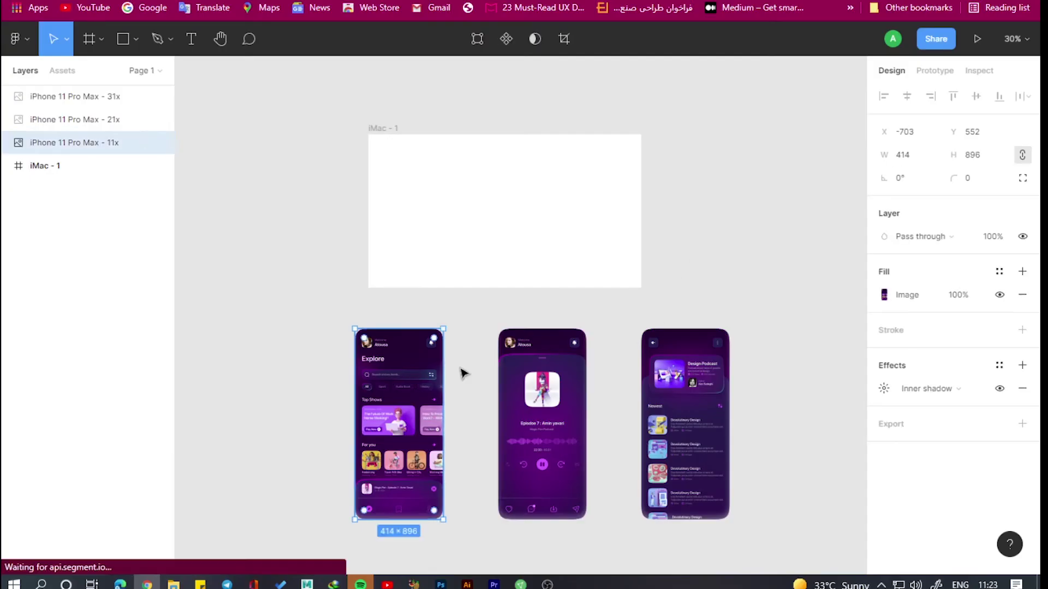
shift+click(540, 382)
shift+click(699, 394)
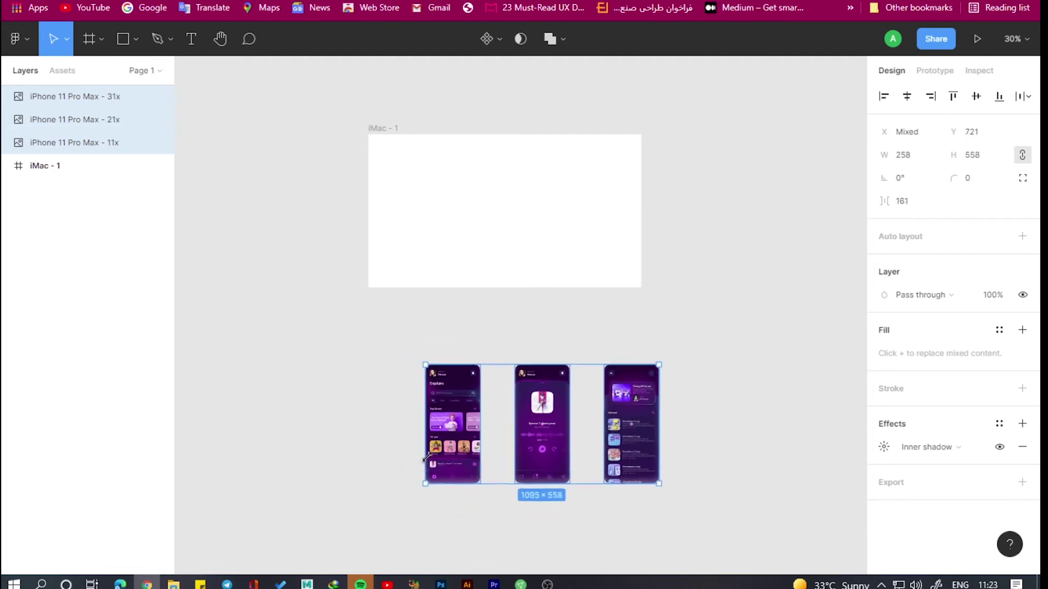
drag(352, 520, 453, 446)
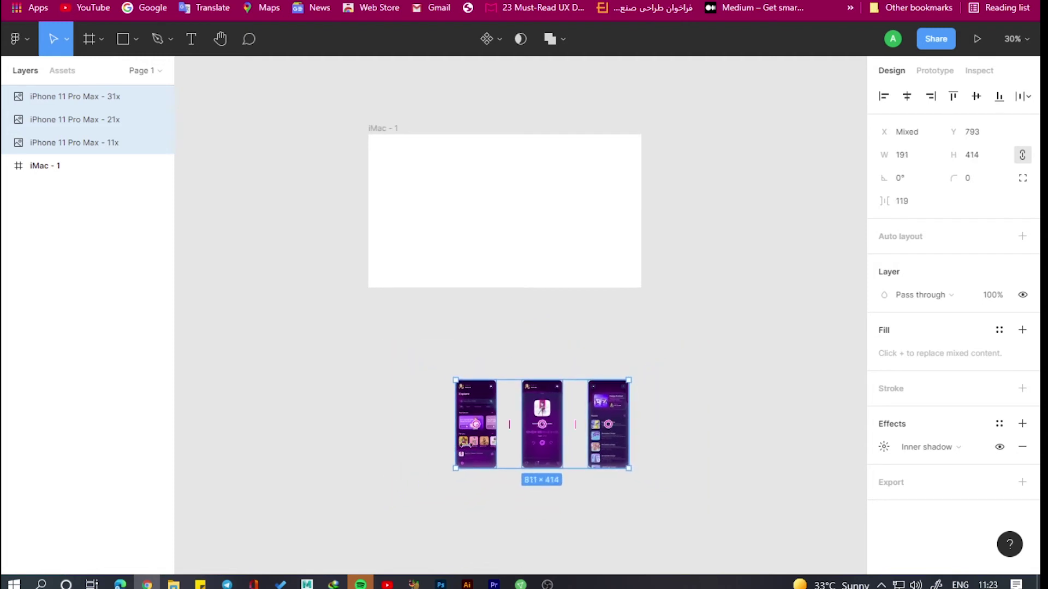
click(708, 321)
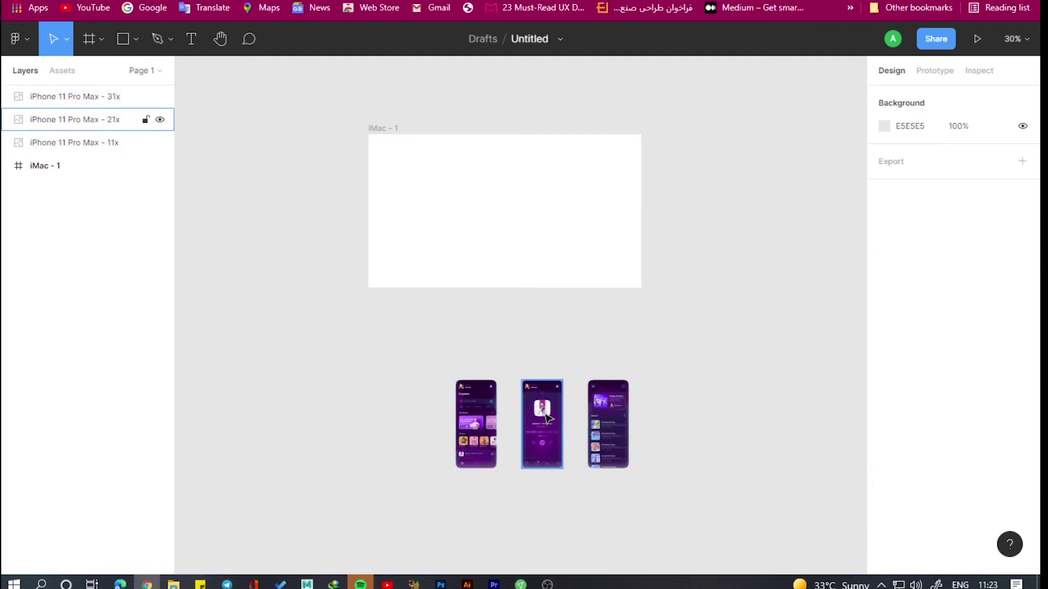
Duplicate the phone screens into a second and third row, making nine screens.
mouse_move(542, 420)
mouse_down()
mouse_move(476, 539)
mouse_move(476, 525)
mouse_up()
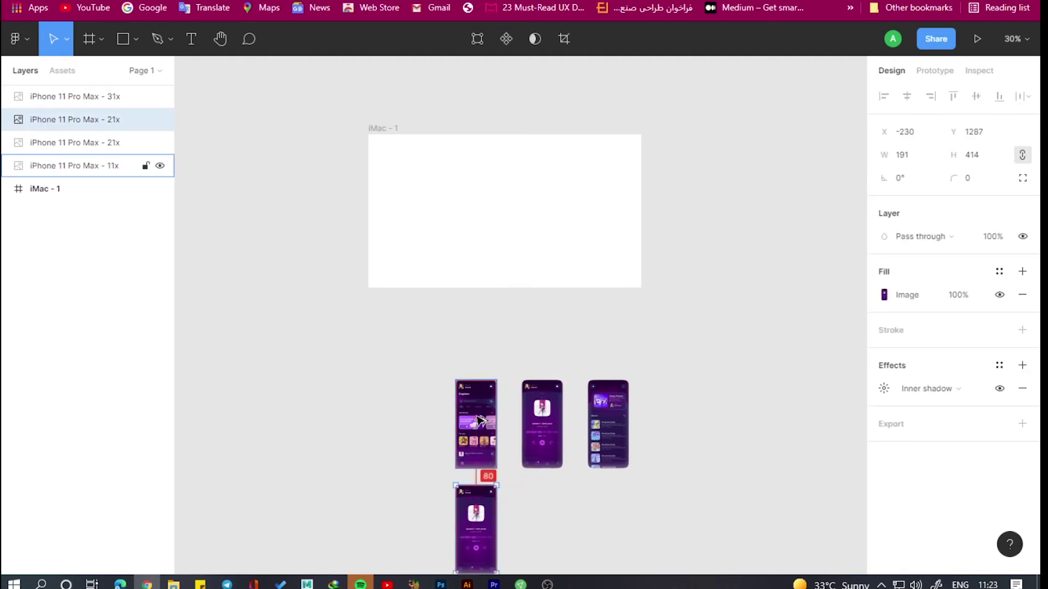
drag(495, 424, 560, 530)
drag(608, 425, 604, 537)
scroll(652, 331, down, 3)
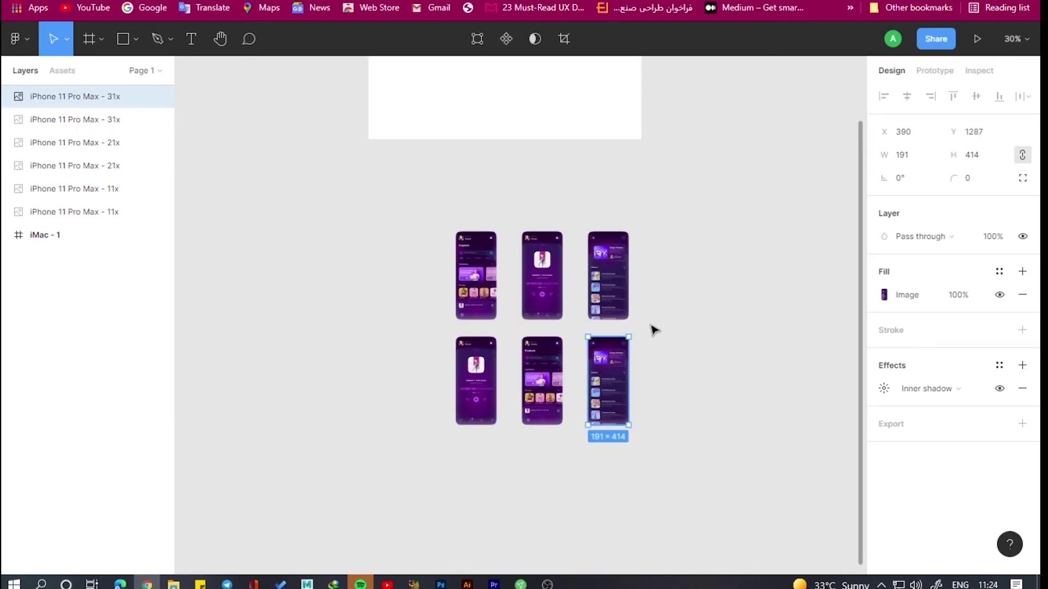
click(476, 273)
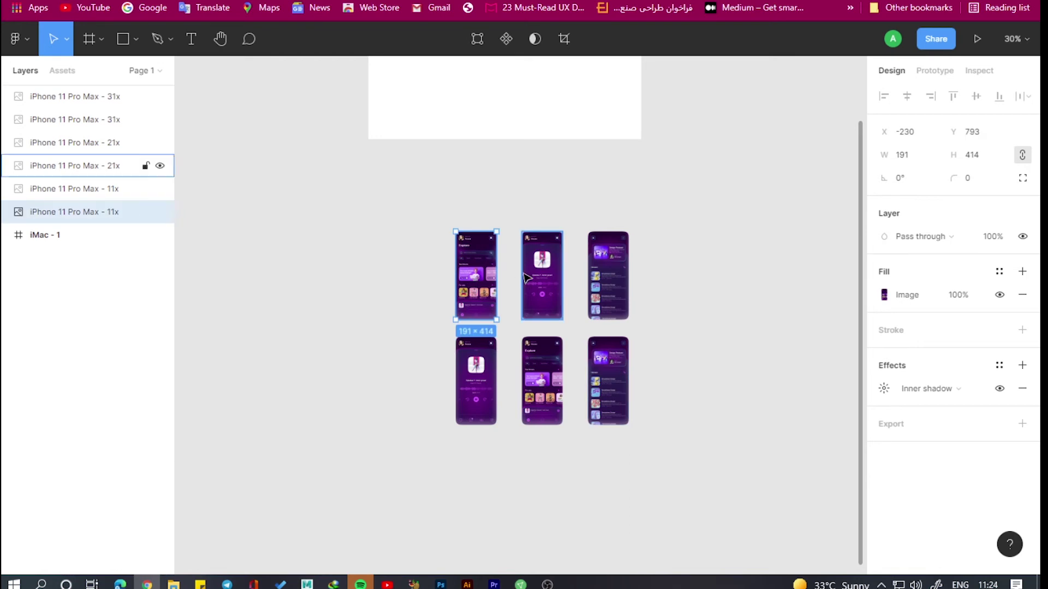
shift+click(542, 275)
shift+click(611, 270)
drag(486, 259, 485, 462)
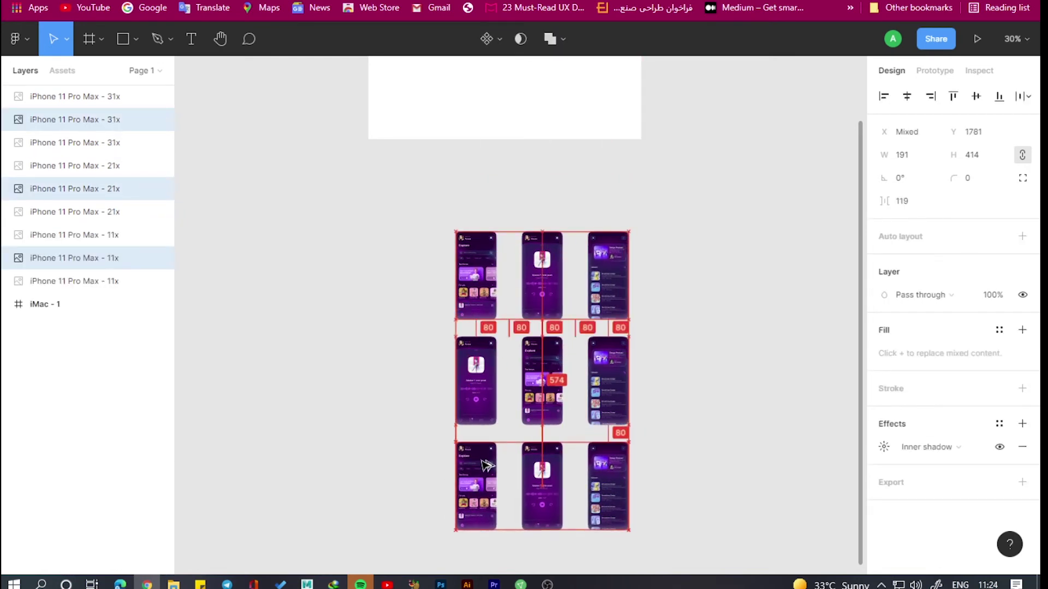
drag(487, 462, 486, 462)
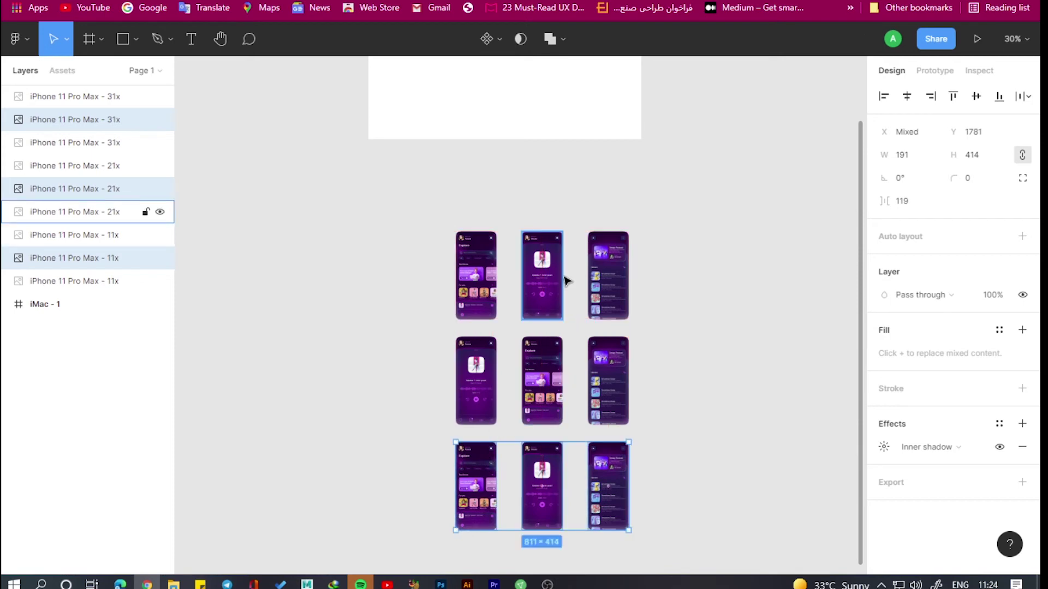
Space the left and right columns 80 px from the middle column.
click(480, 275)
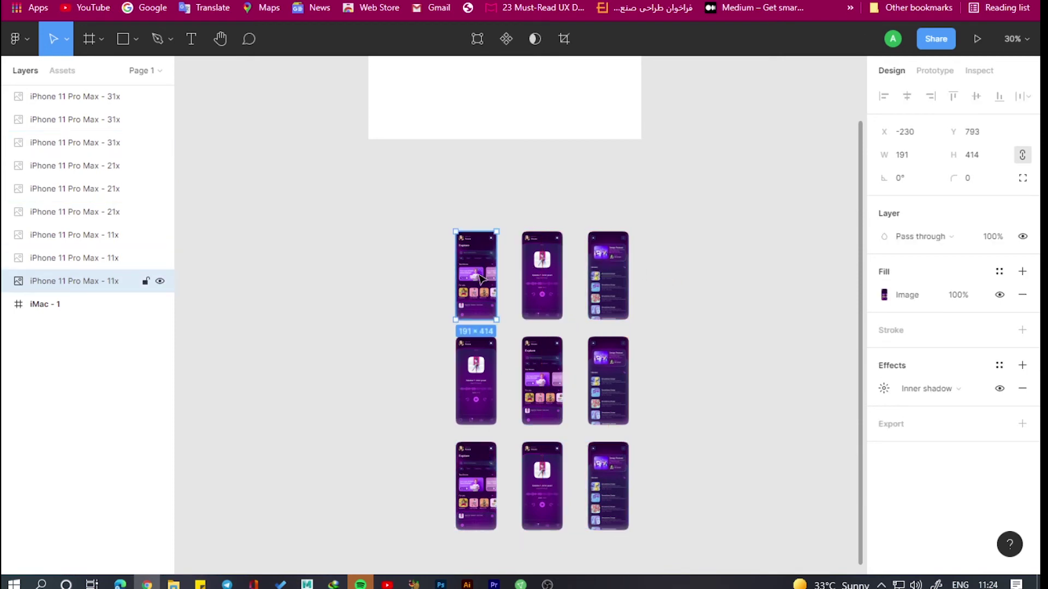
shift+click(476, 382)
shift+click(478, 462)
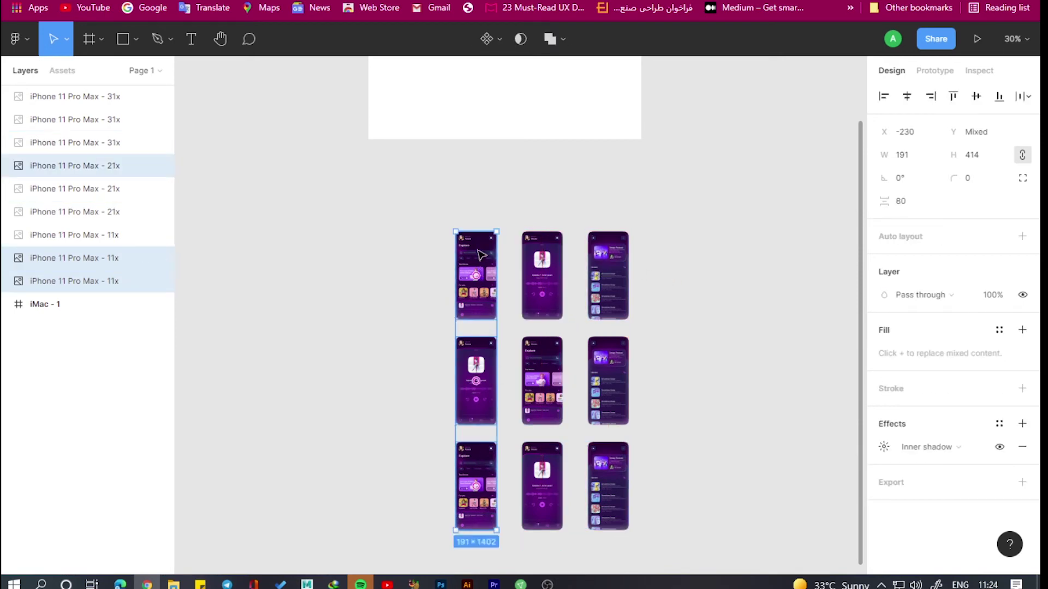
drag(480, 254, 497, 261)
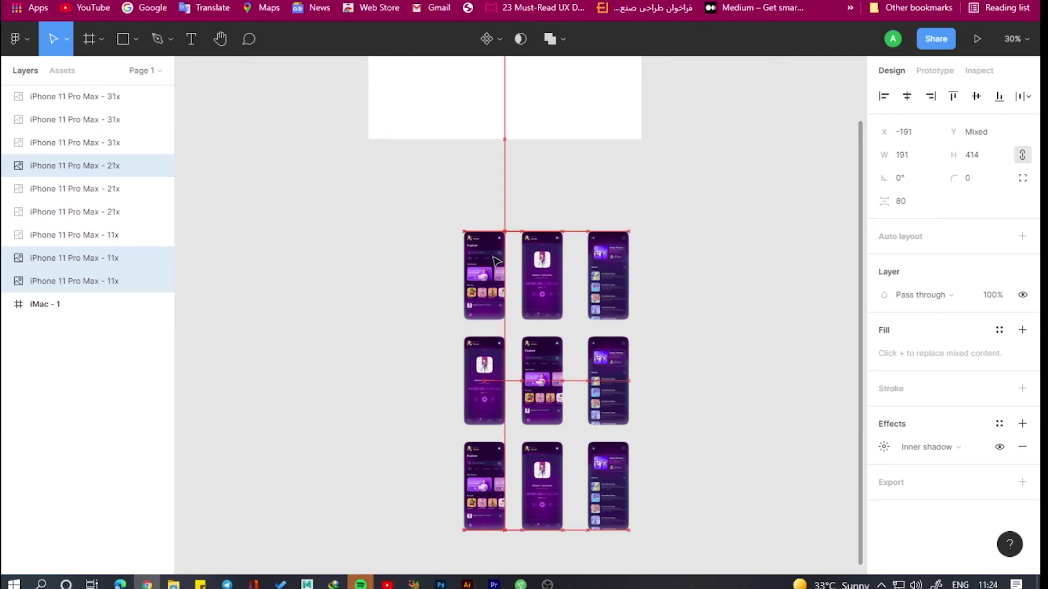
click(608, 279)
shift+click(619, 410)
shift+click(604, 463)
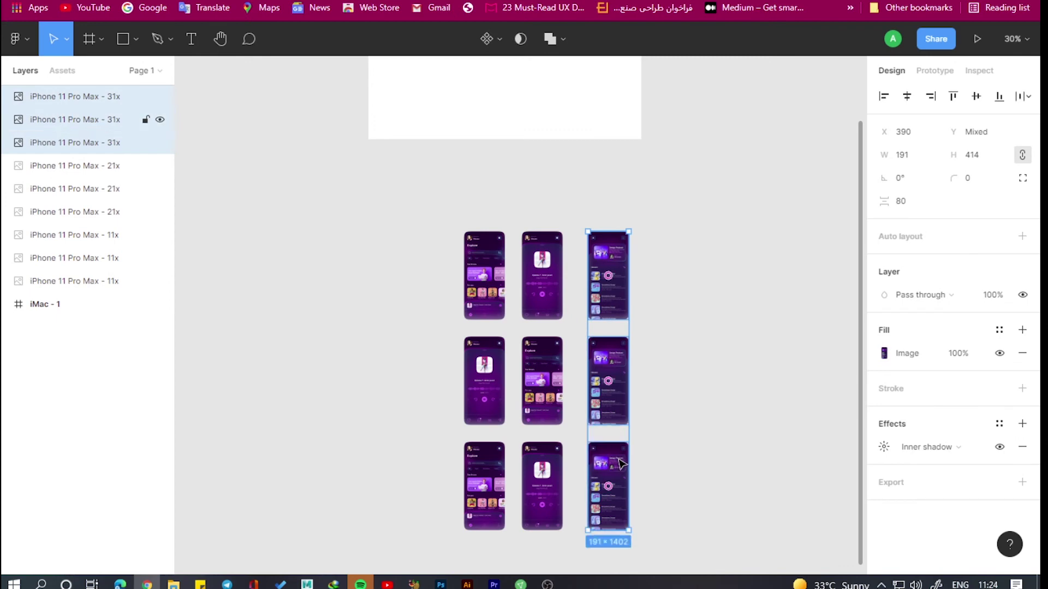
drag(615, 264, 607, 262)
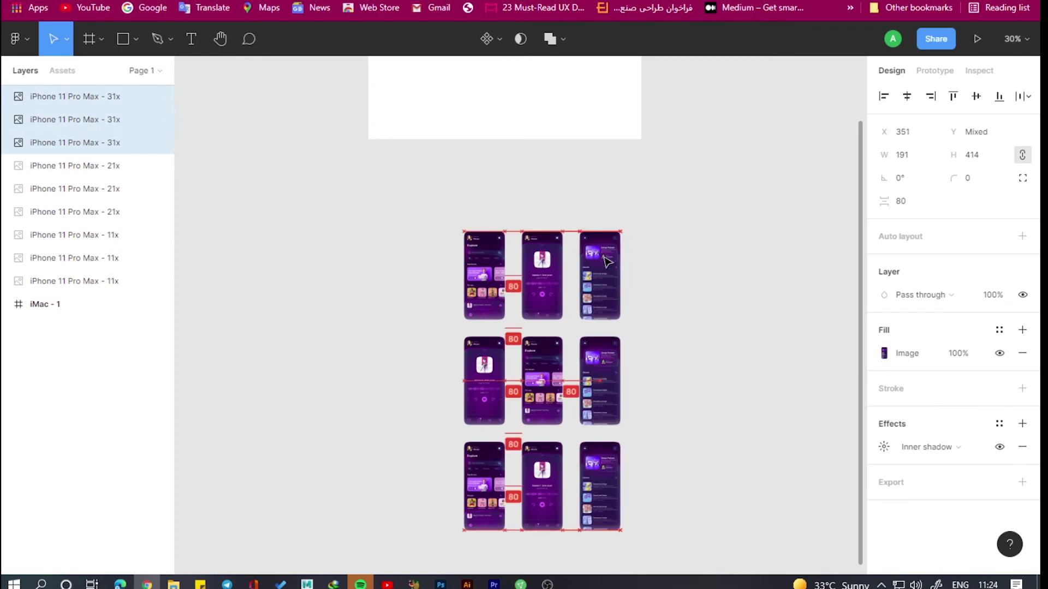
Align the bottom row with the rows above, then select all nine screens.
click(678, 262)
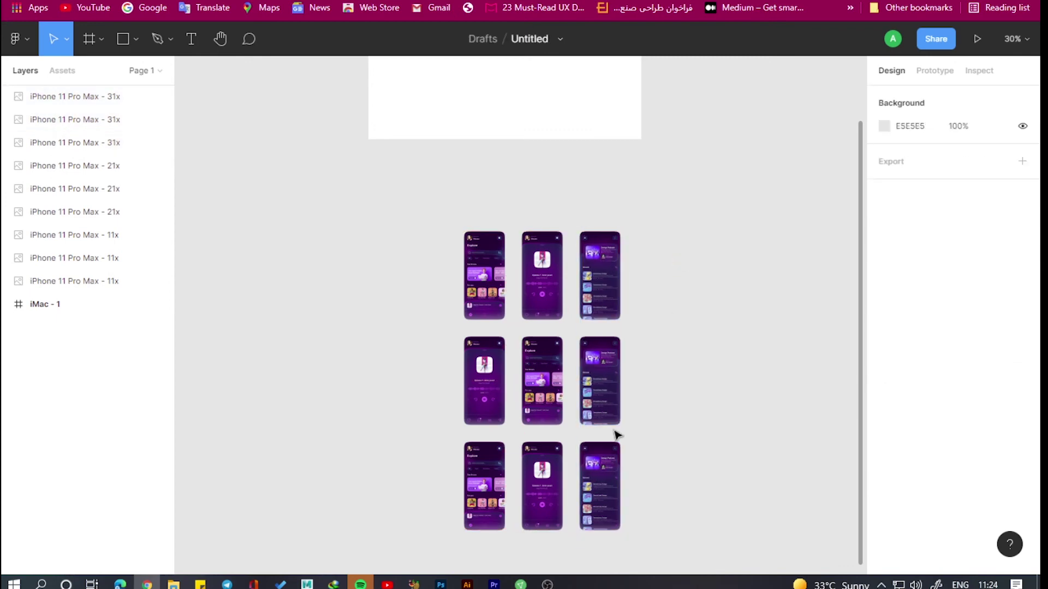
click(468, 490)
shift+click(543, 486)
shift+click(587, 474)
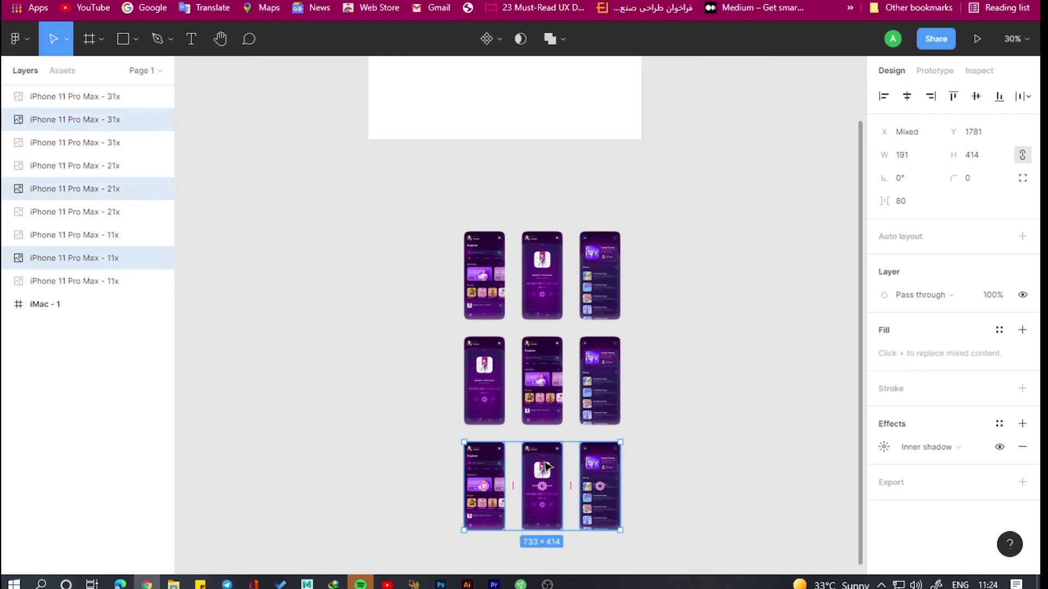
drag(549, 467, 549, 467)
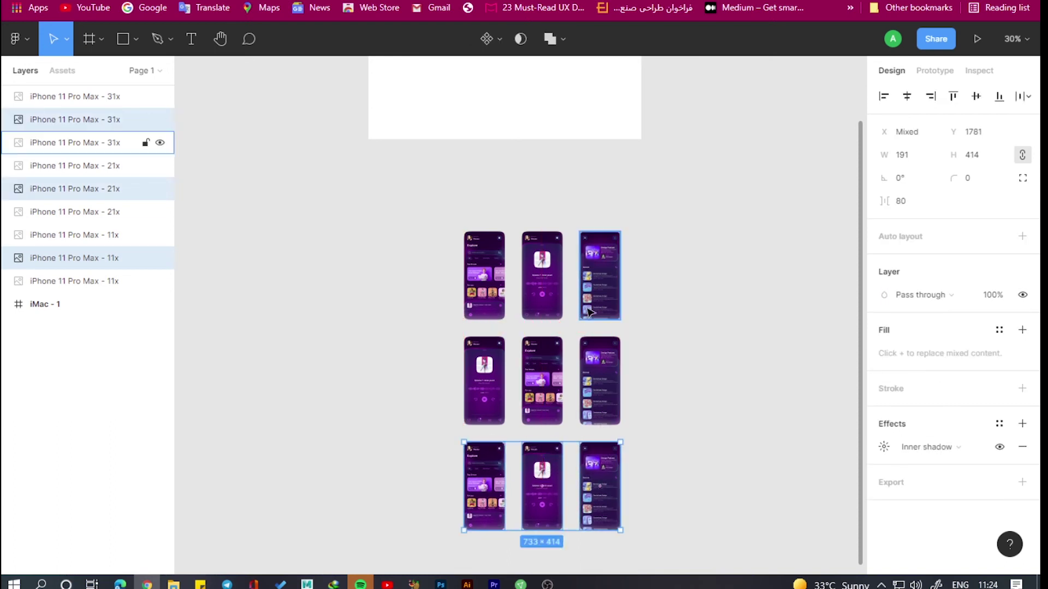
click(594, 282)
click(743, 246)
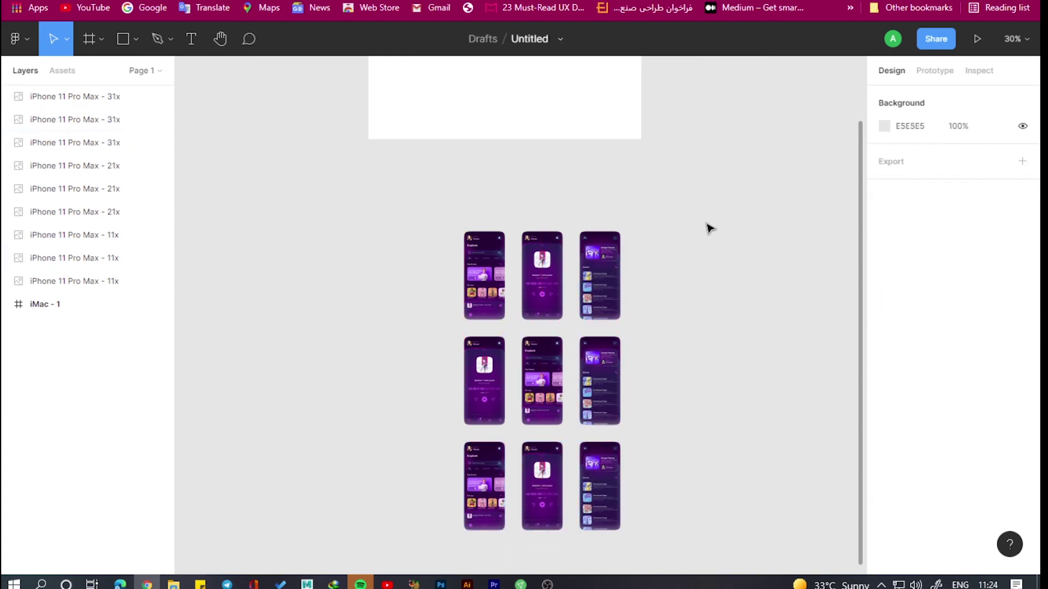
drag(718, 211, 413, 553)
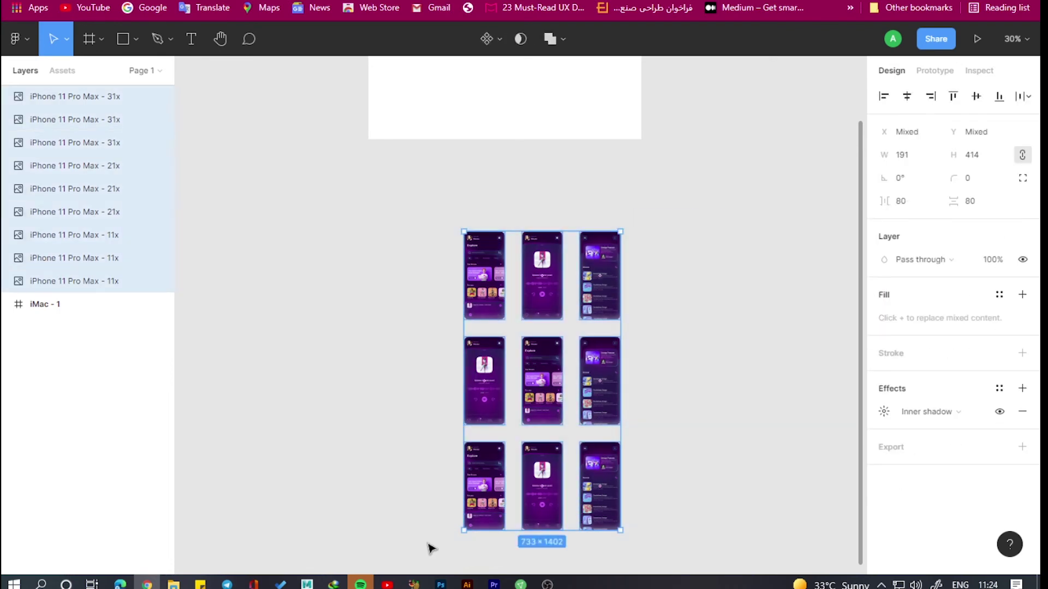
Group the nine screens as Group 1 and tilt it isometric with Easometric.
key(ctrl+g)
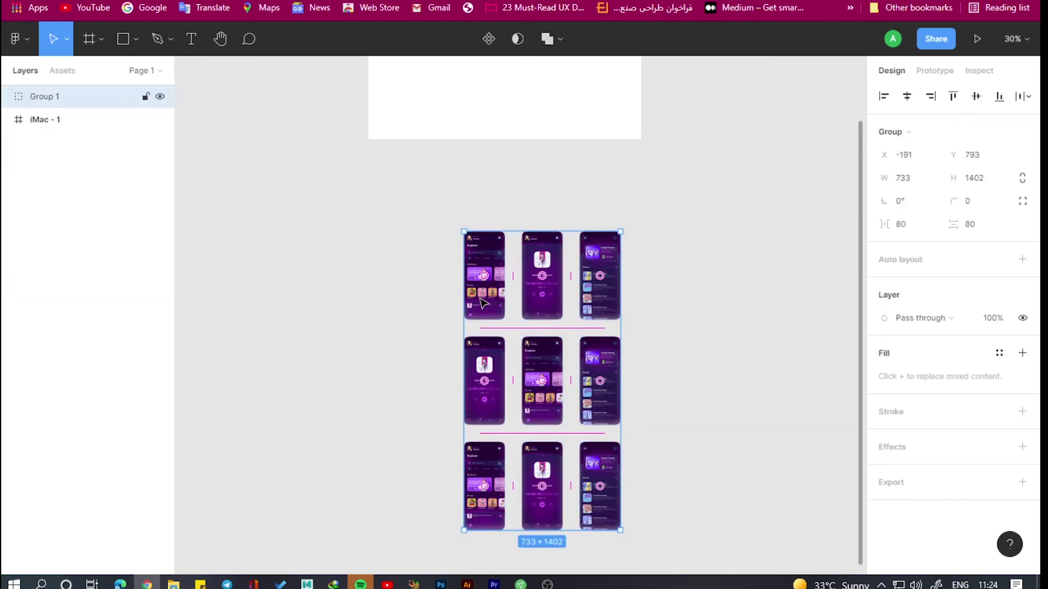
right_click(475, 301)
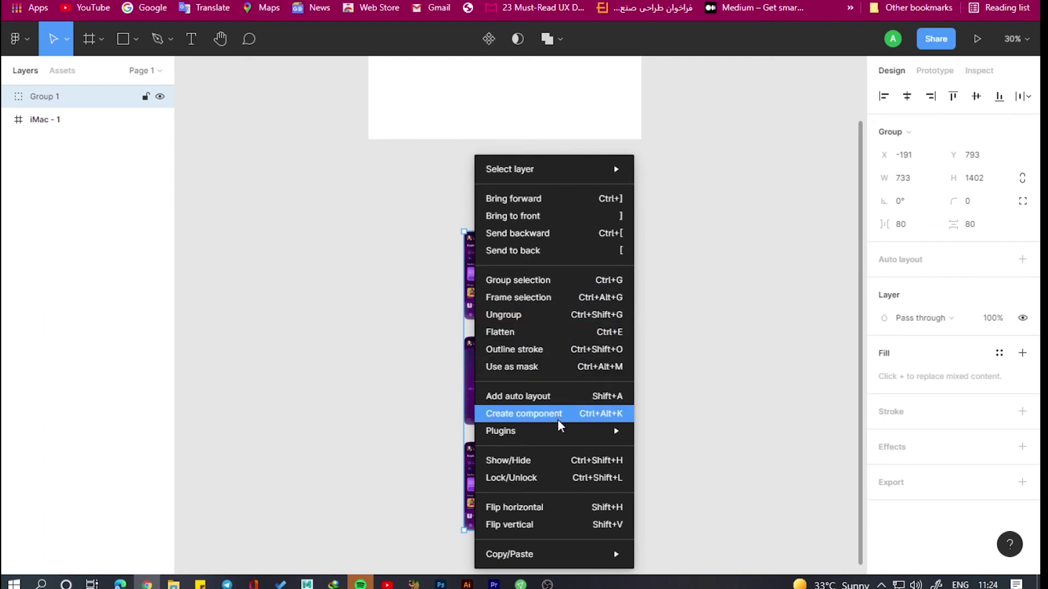
mouse_move(500, 431)
mouse_move(669, 75)
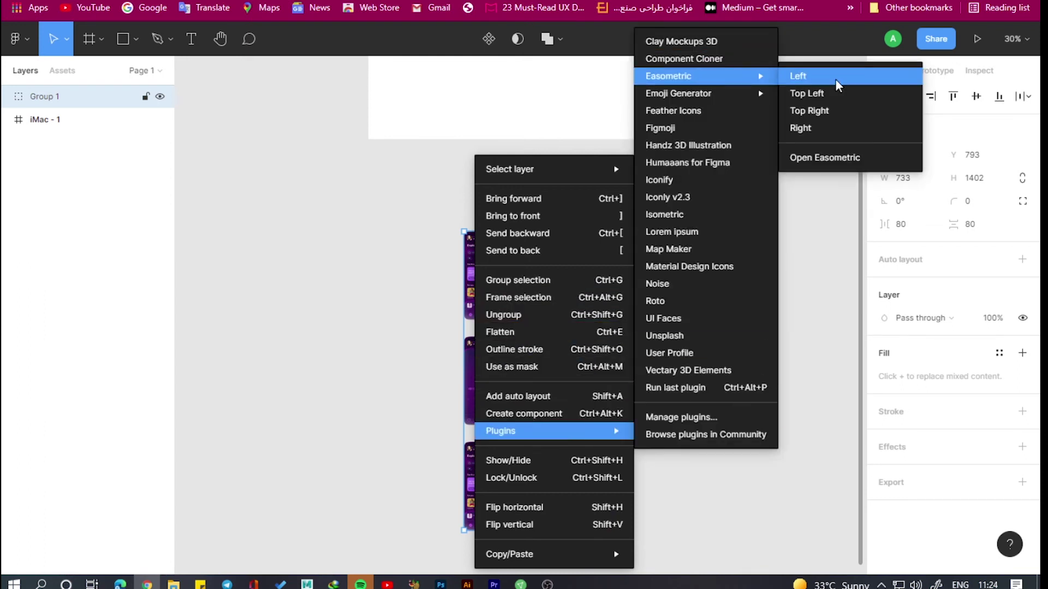
click(827, 102)
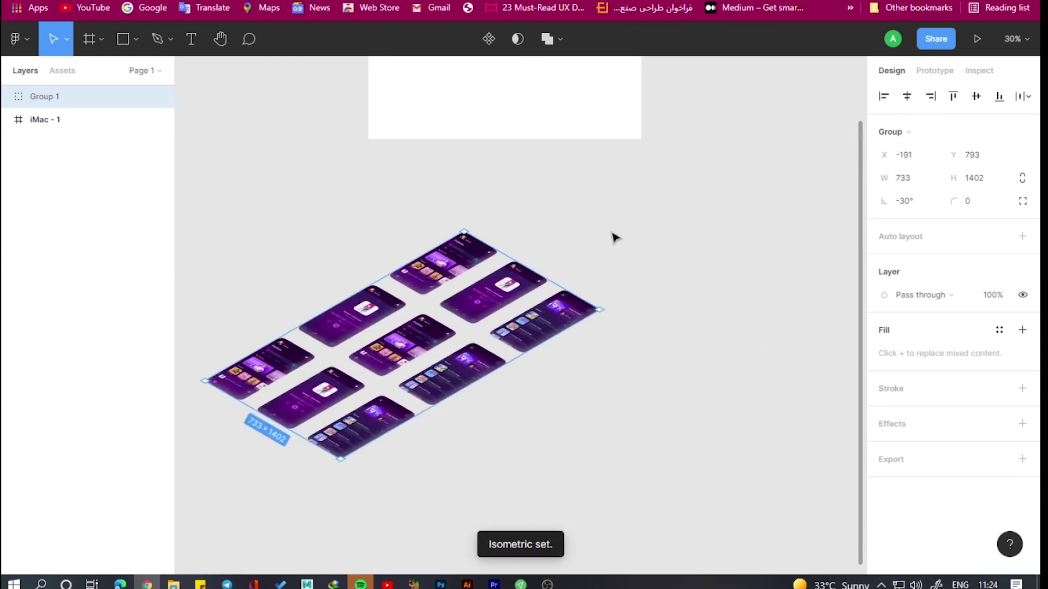
Place Group 1 inside the iMac - 1 frame and fine-tune its position there.
scroll(633, 349, up, 5)
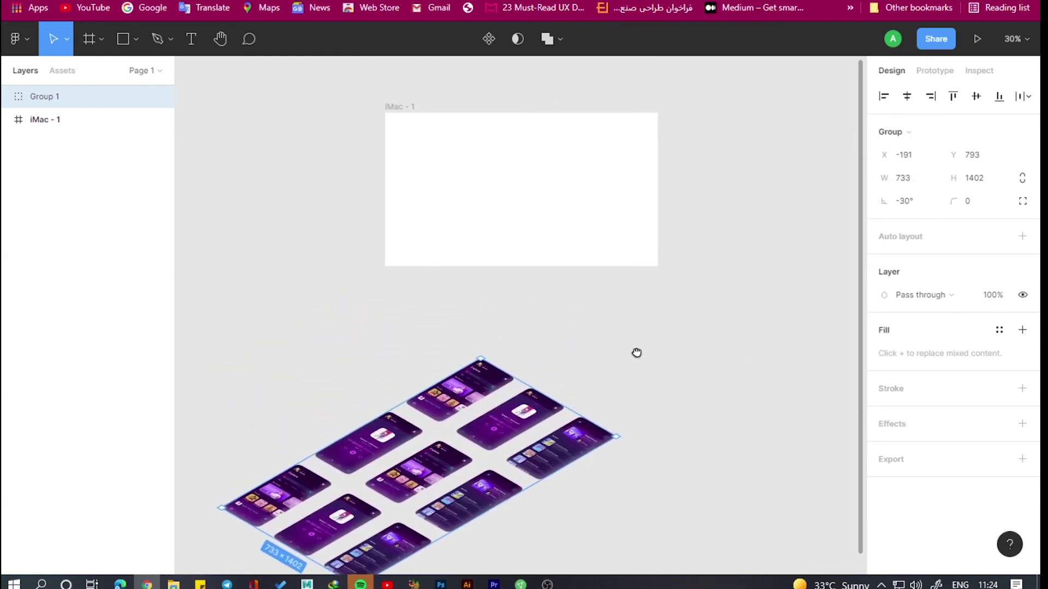
drag(448, 409, 548, 136)
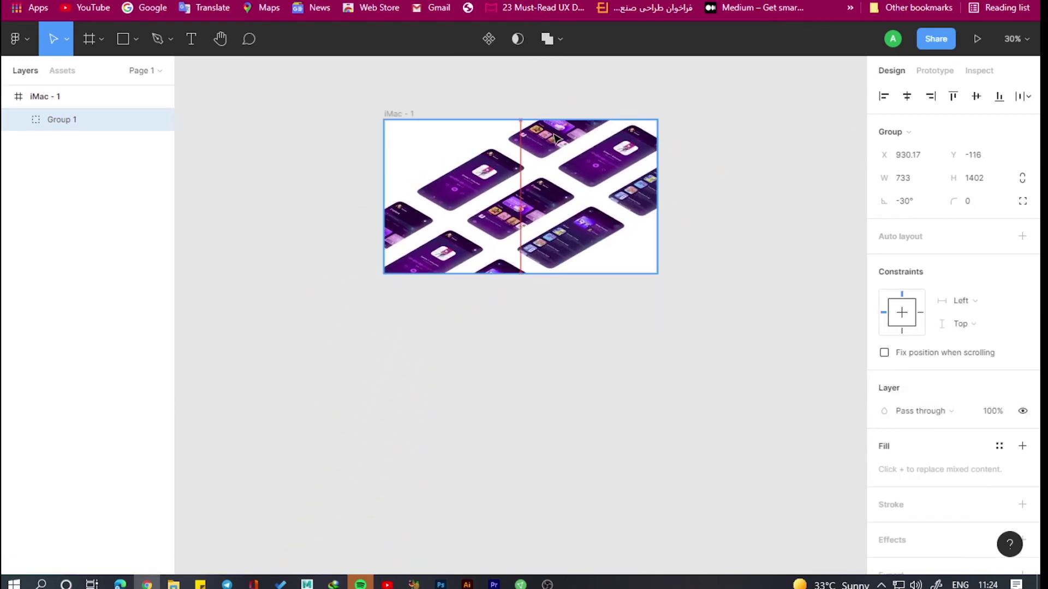
drag(548, 135, 562, 139)
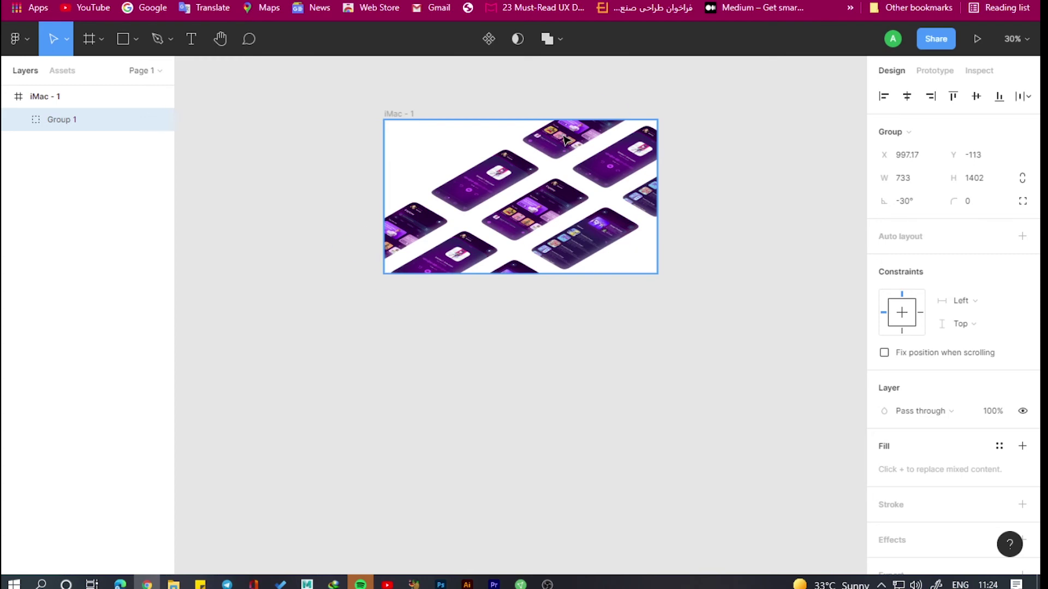
drag(565, 141, 566, 142)
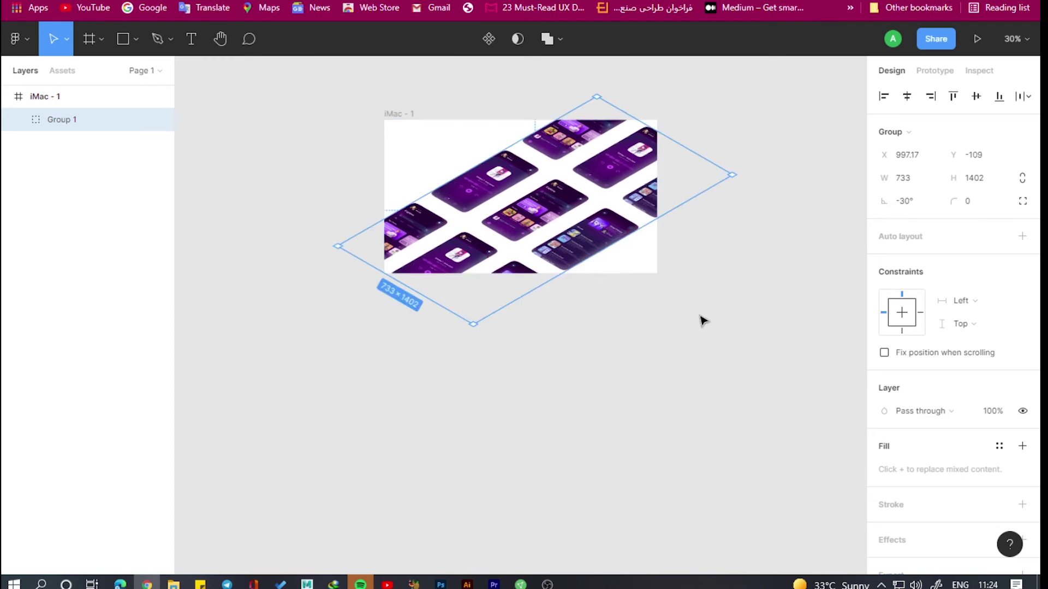
click(1022, 504)
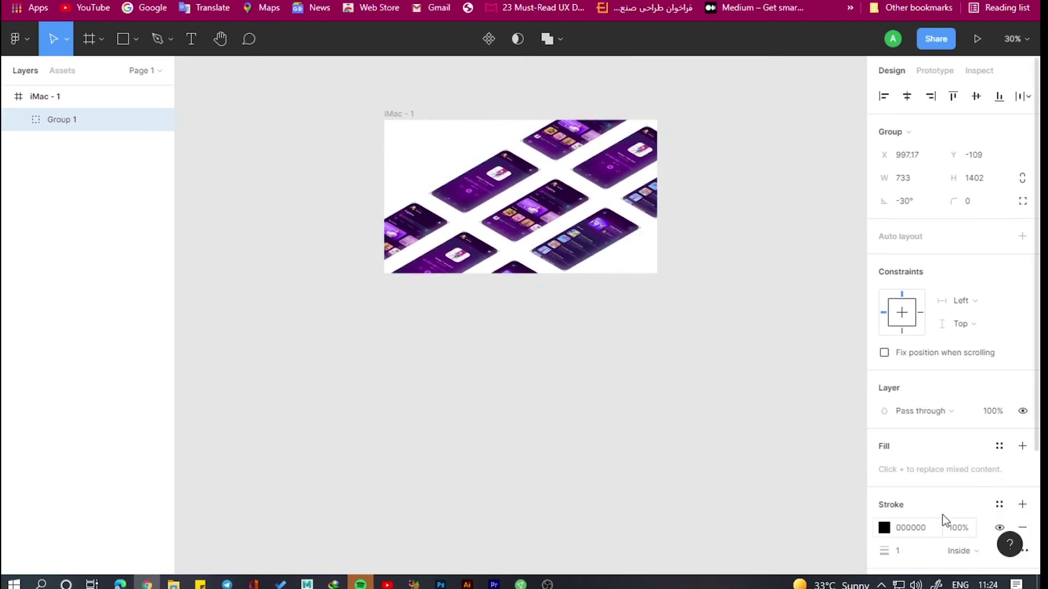
click(1022, 528)
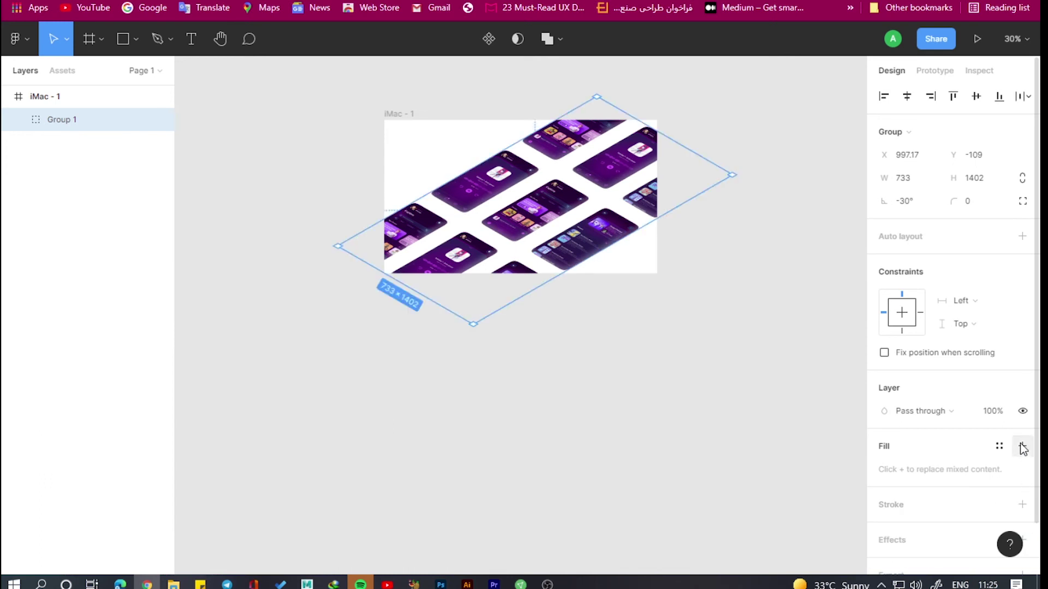
scroll(1020, 444, down, 1)
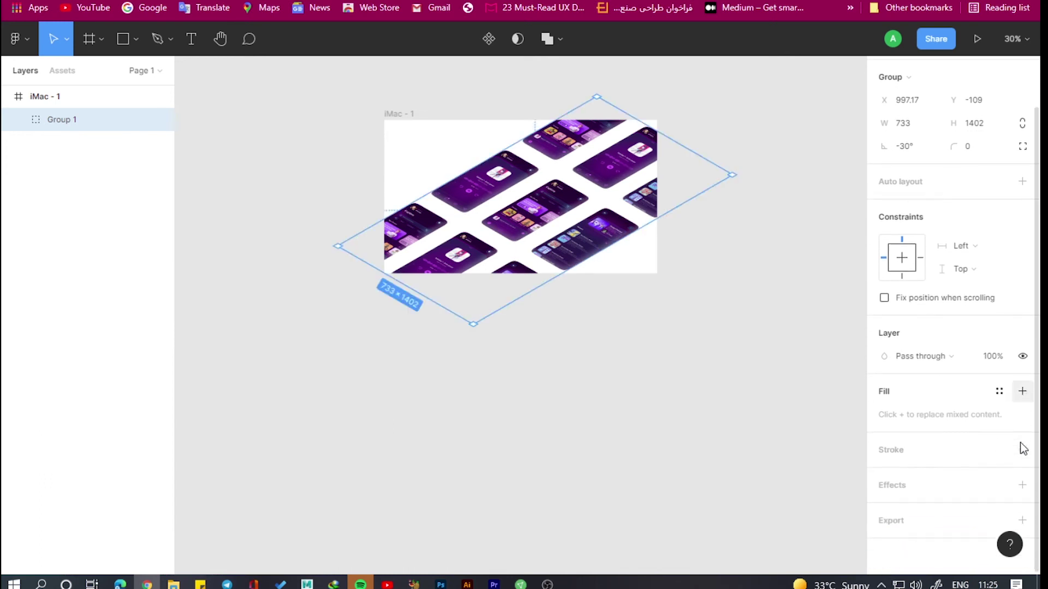
Add a drop shadow to Group 1 with Y offset 29 and pink colour D974FD.
click(1022, 485)
click(884, 508)
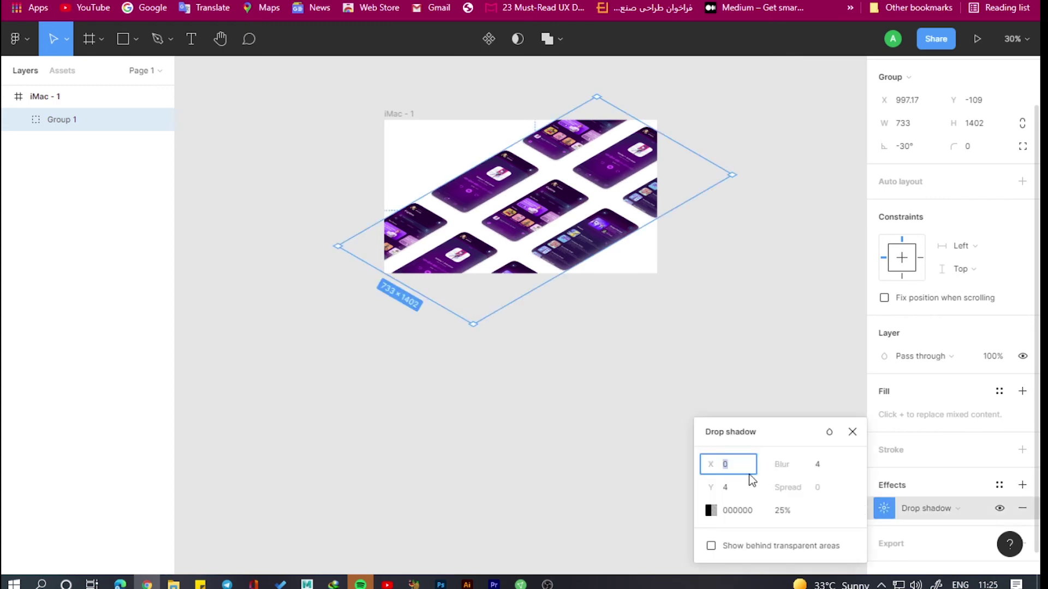
drag(715, 488, 748, 489)
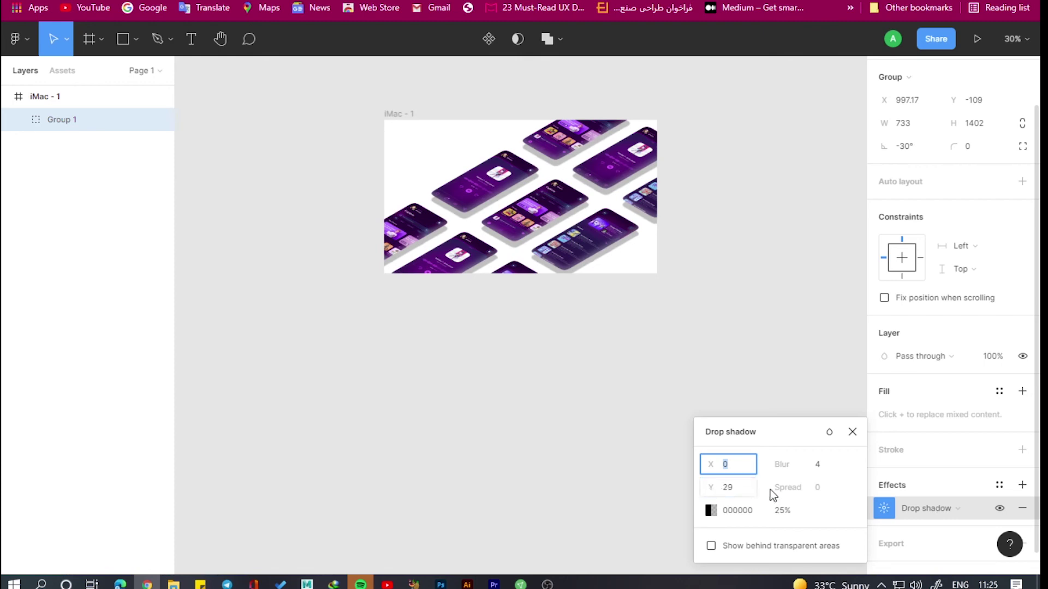
click(710, 510)
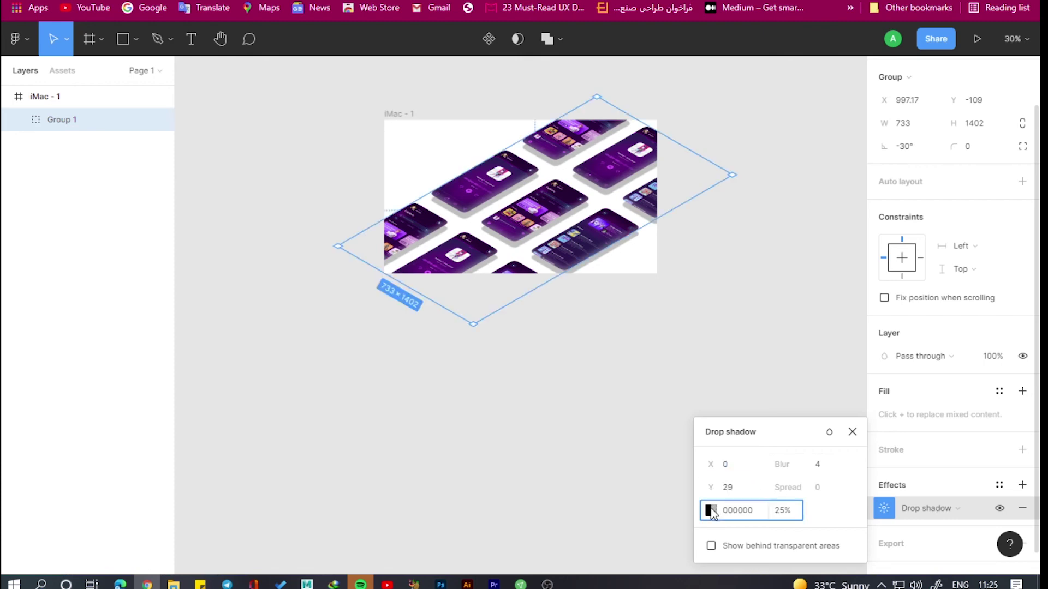
drag(636, 404, 654, 404)
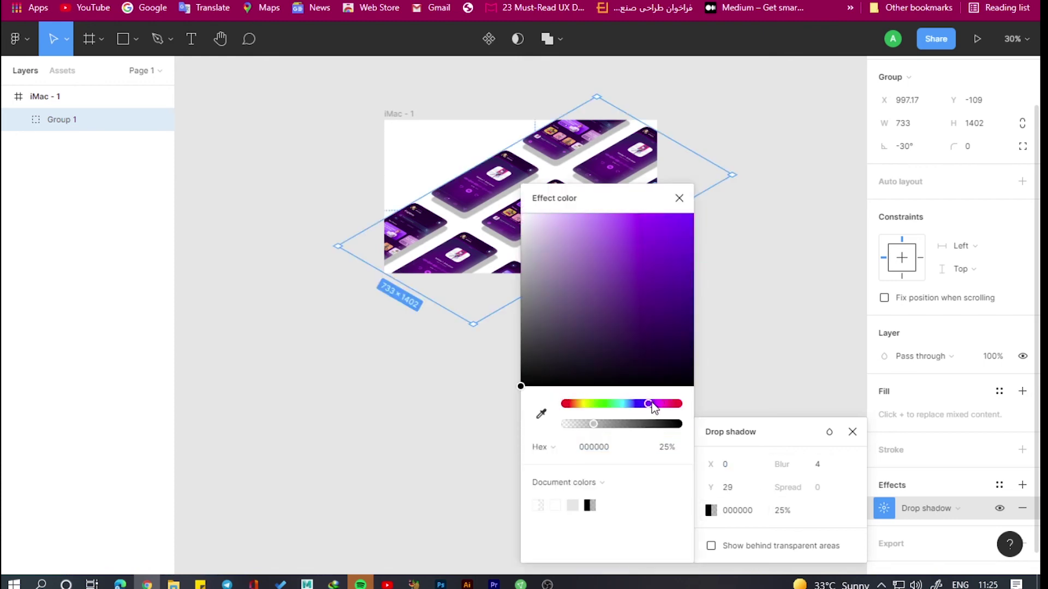
drag(542, 318, 581, 218)
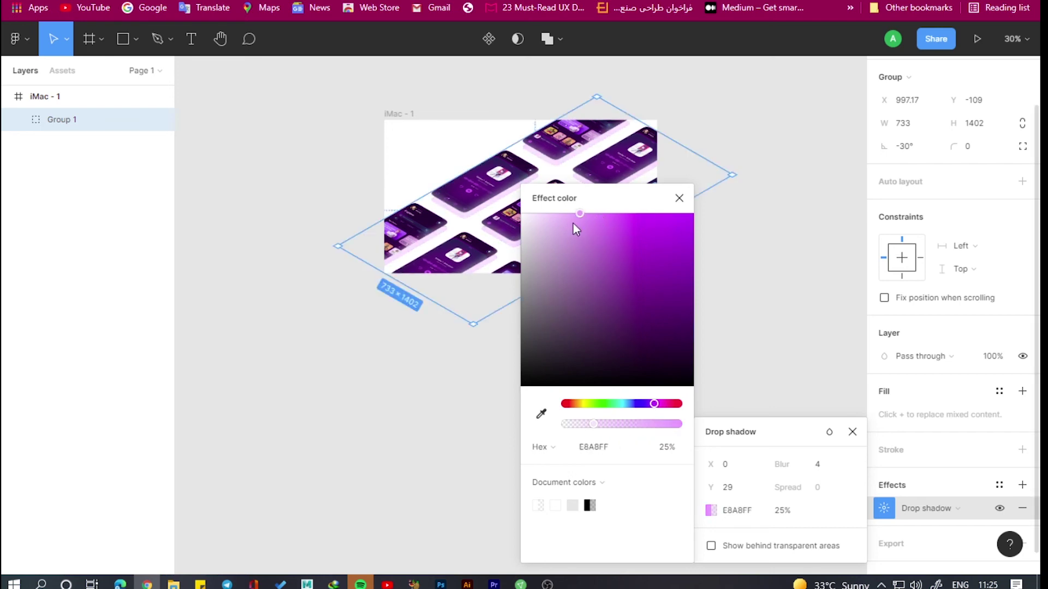
drag(580, 214, 615, 215)
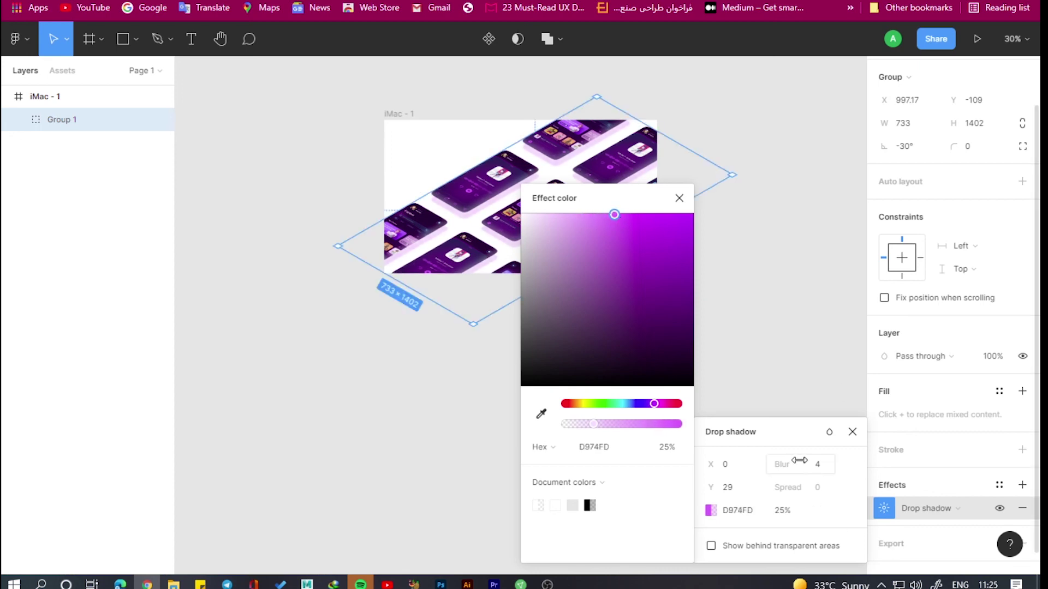
Set the drop shadow blur to 50.
click(827, 470)
text(0)
key(Return)
click(680, 198)
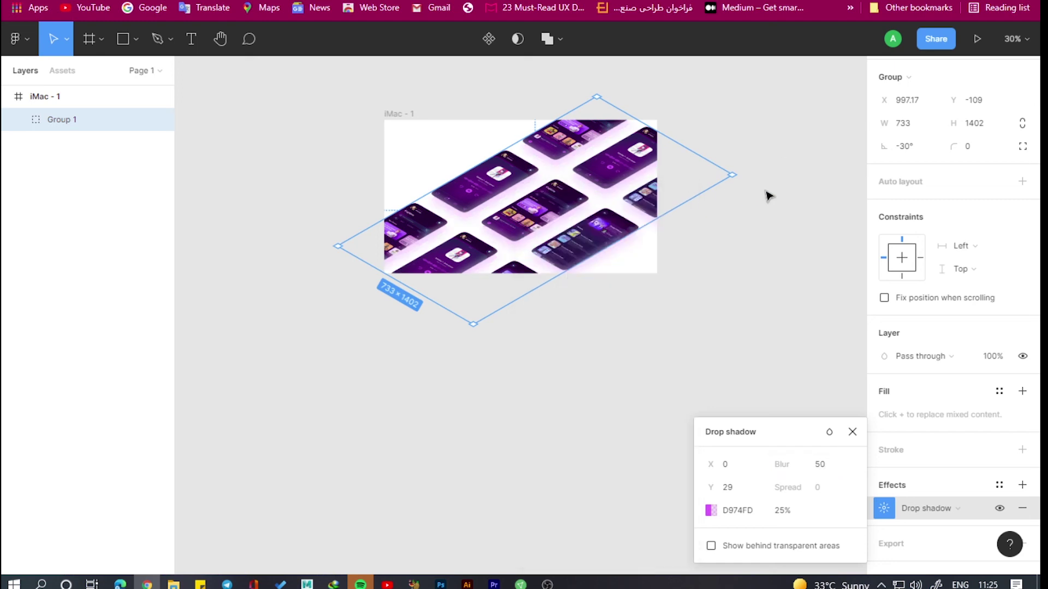
click(765, 195)
scroll(540, 355, up, 3)
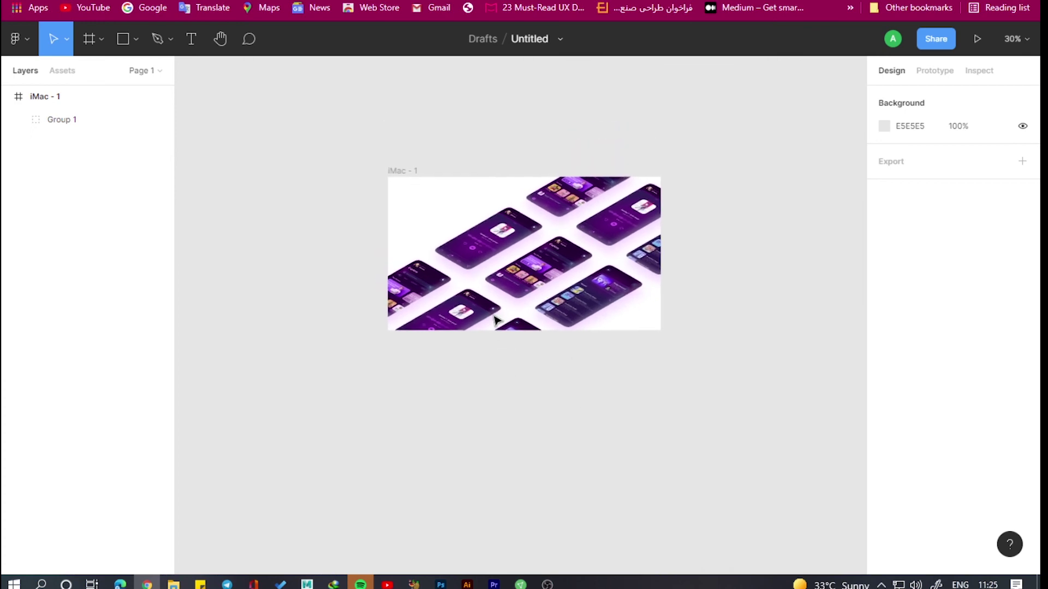
Shift Group 1 right-down, then up-left inside the iMac frame to balance the cropped screens.
scroll(519, 421, up, 1)
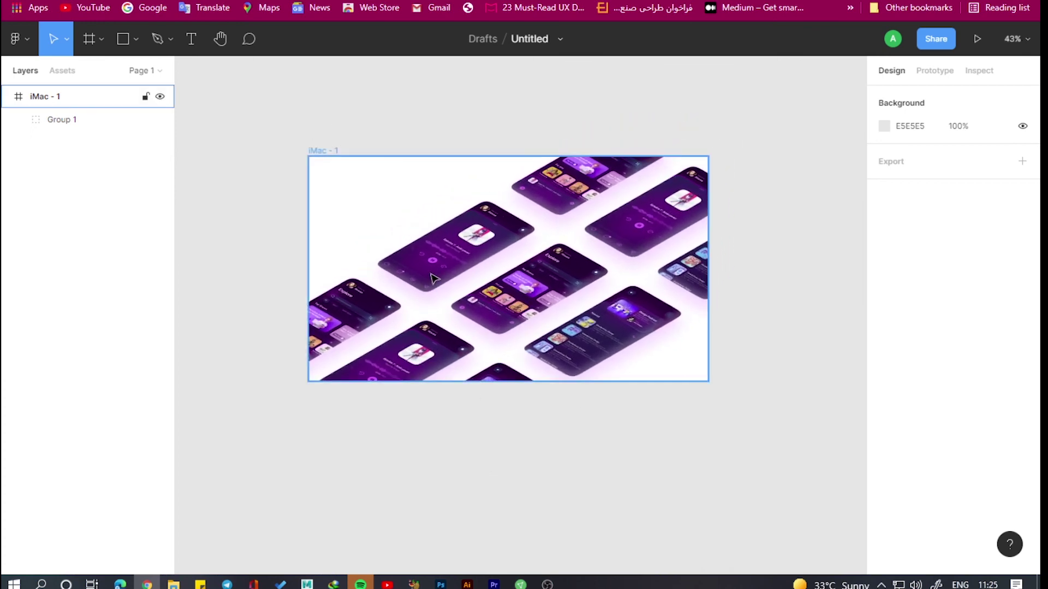
click(71, 121)
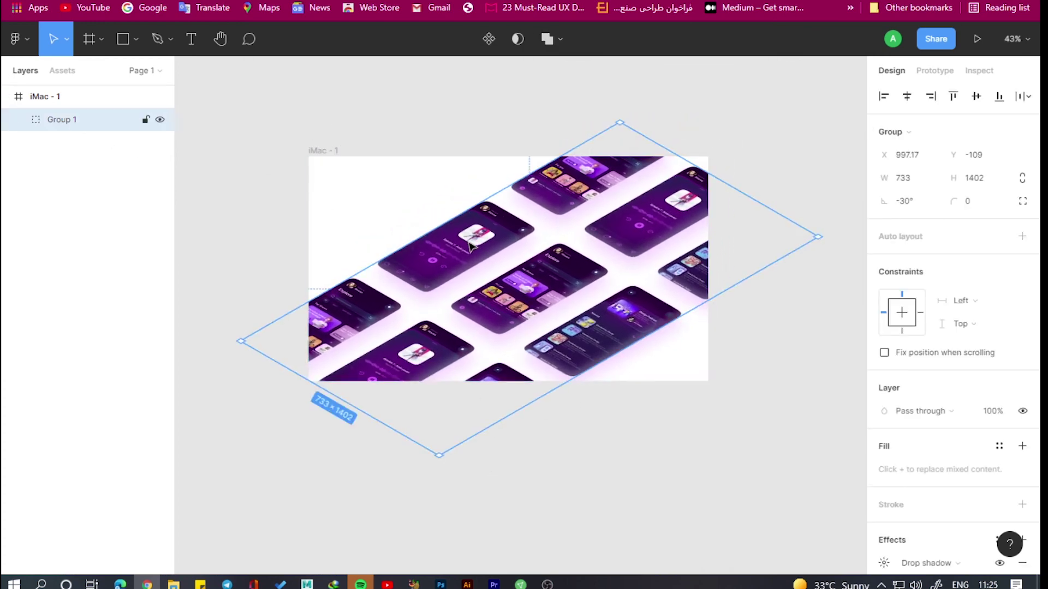
drag(471, 246, 502, 263)
click(600, 474)
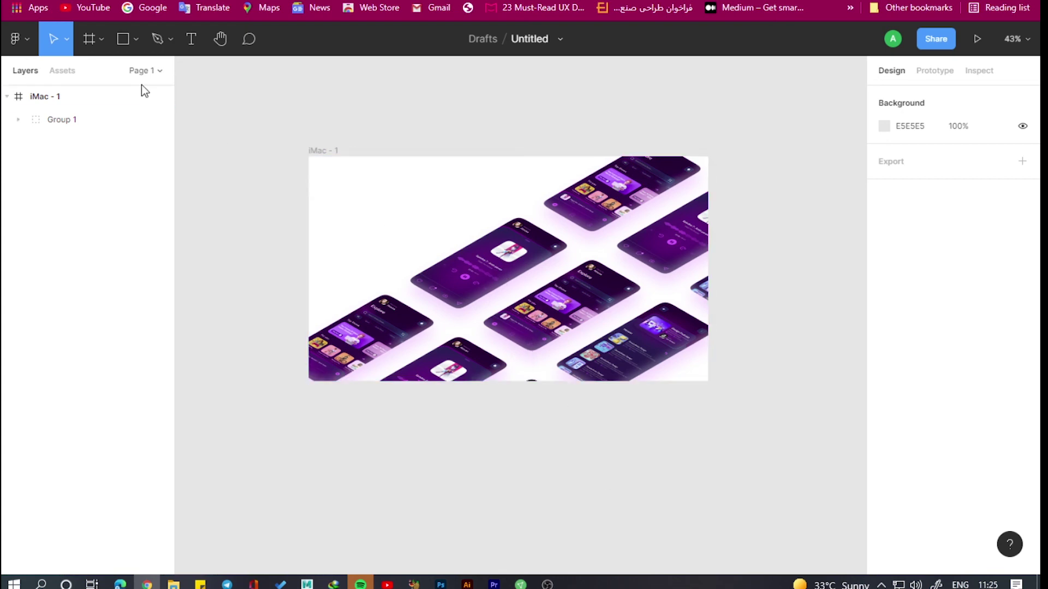
click(94, 126)
drag(505, 257, 483, 229)
click(633, 548)
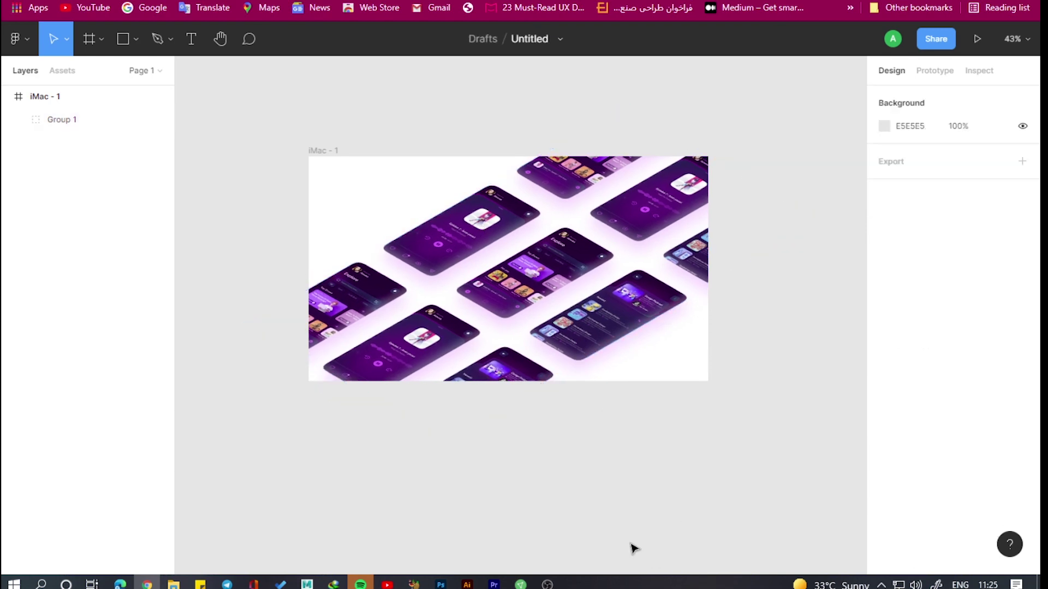